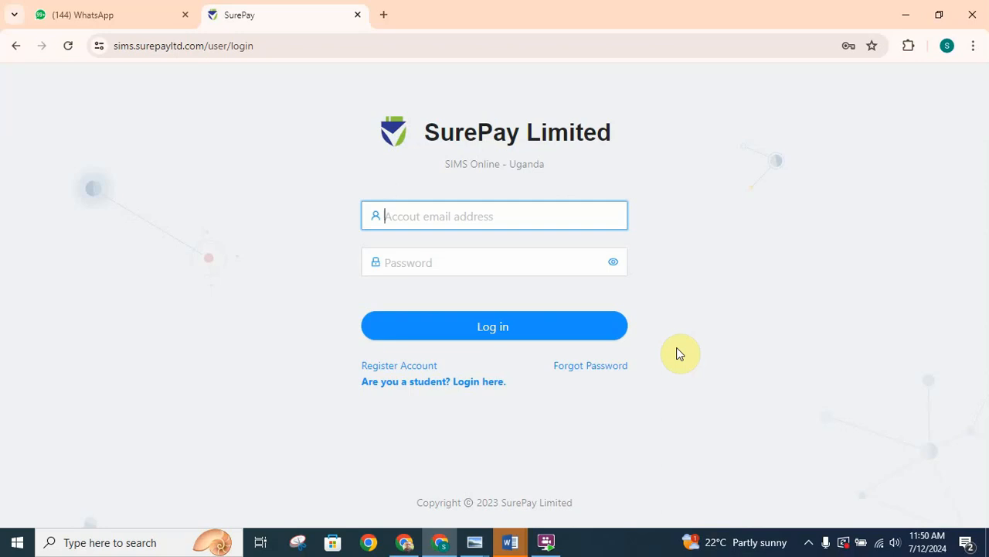
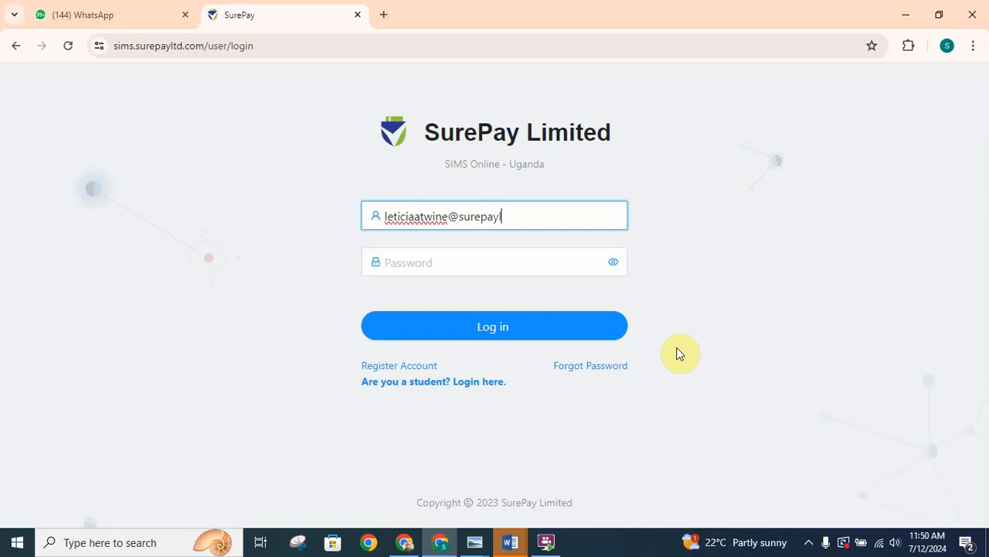
# - Log in to the SurePay school account with the account email address and password
pyautogui.click(522, 269)
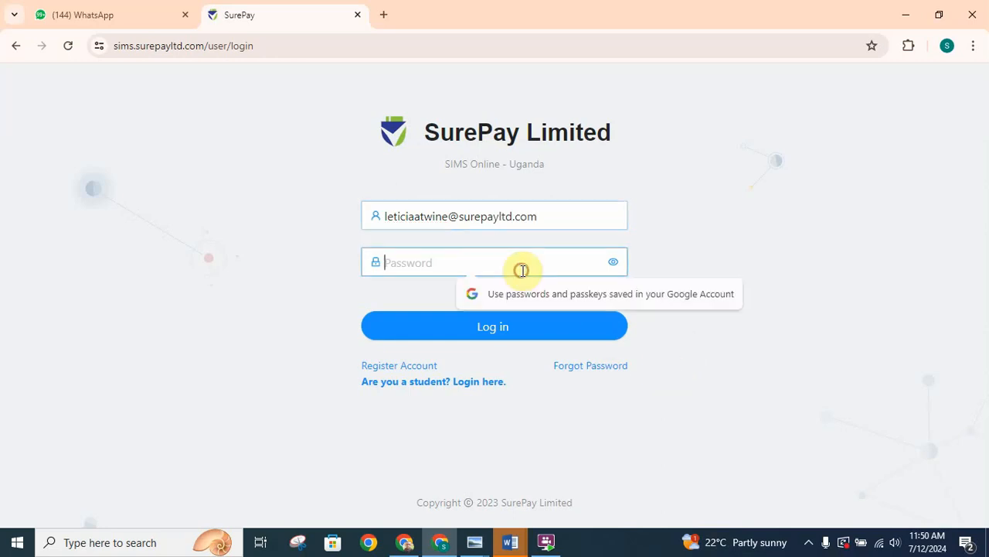
pyautogui.write('••')
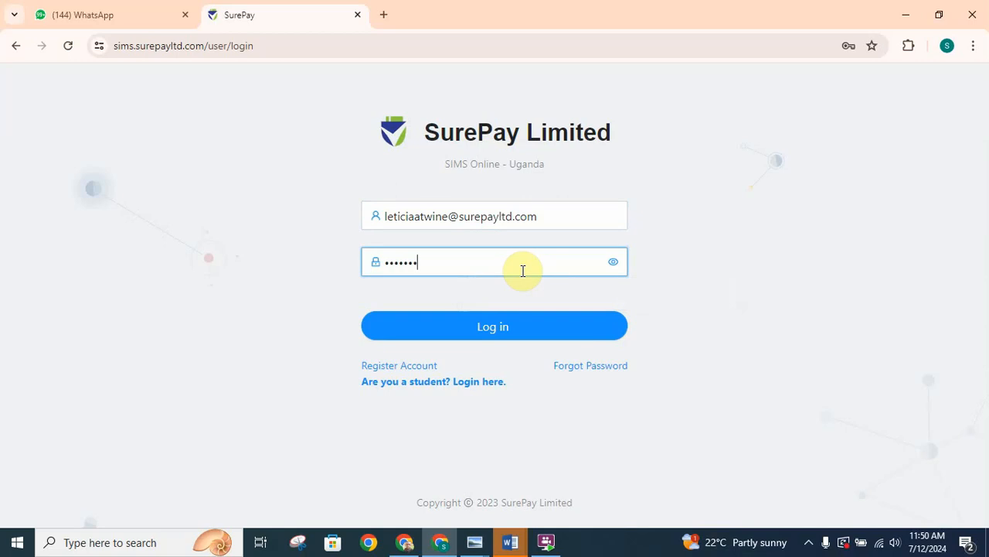
pyautogui.click(522, 324)
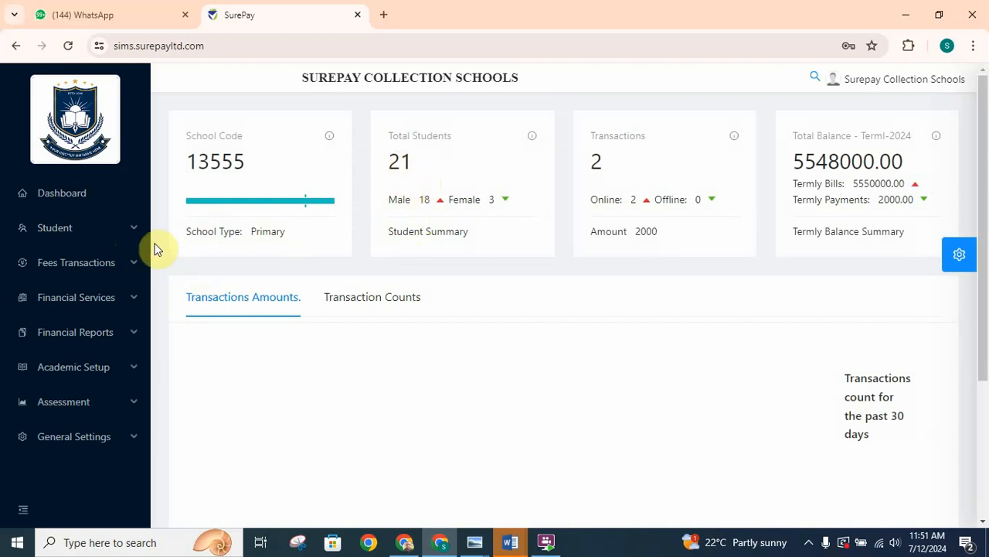
# - View the list of active students with their classes, streams and fee balances
pyautogui.click(133, 231)
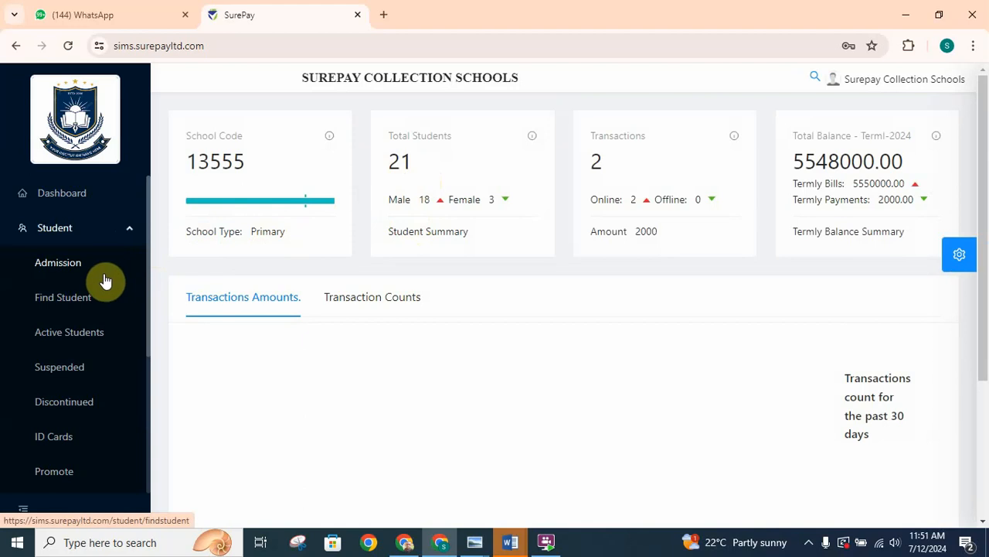
pyautogui.click(69, 340)
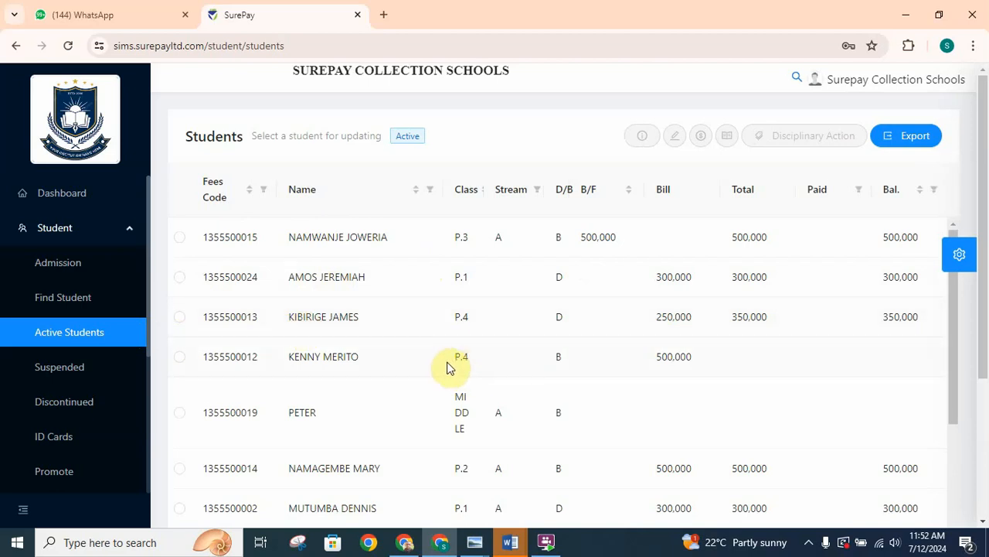
pyautogui.click(129, 231)
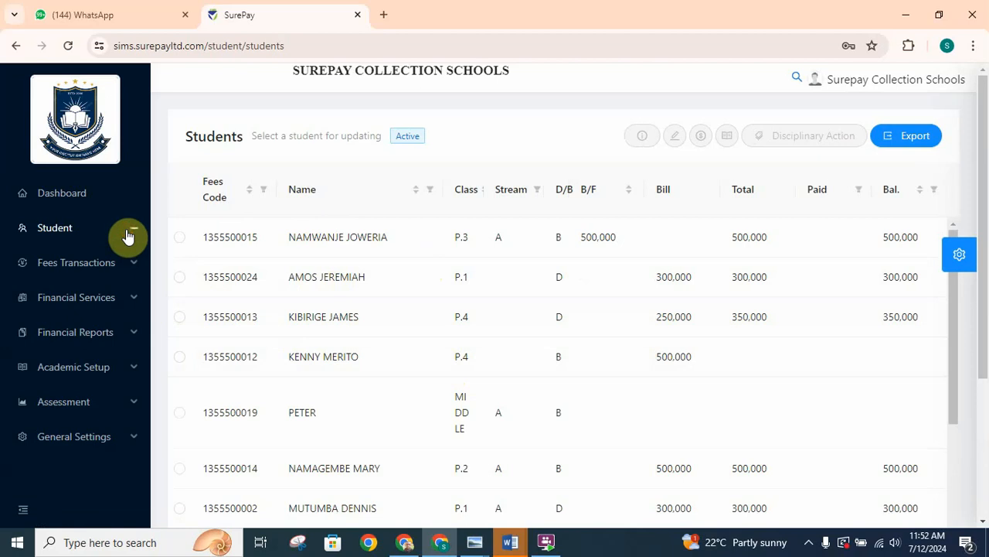
# - Add stream B to class P.4 in the class sections of the school settings
pyautogui.click(108, 440)
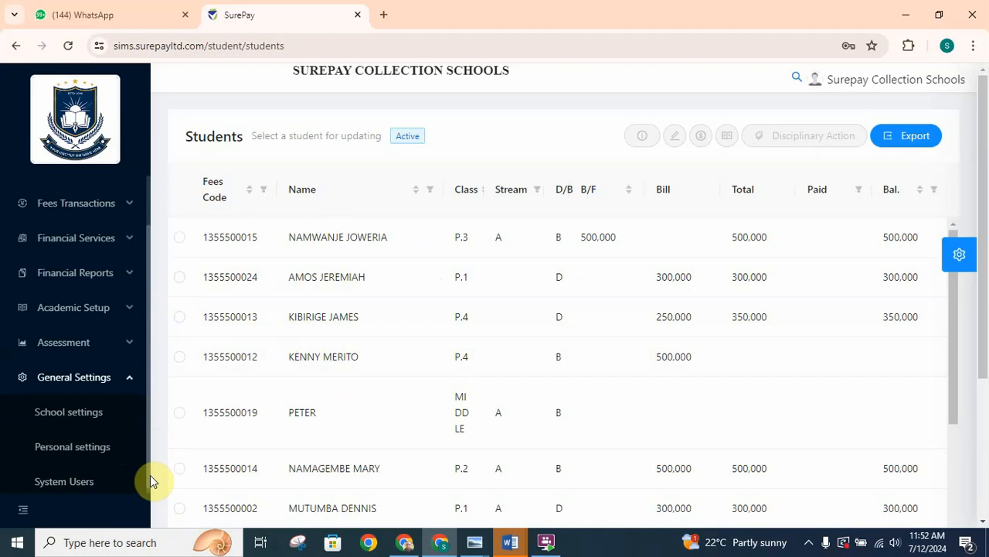
pyautogui.click(76, 418)
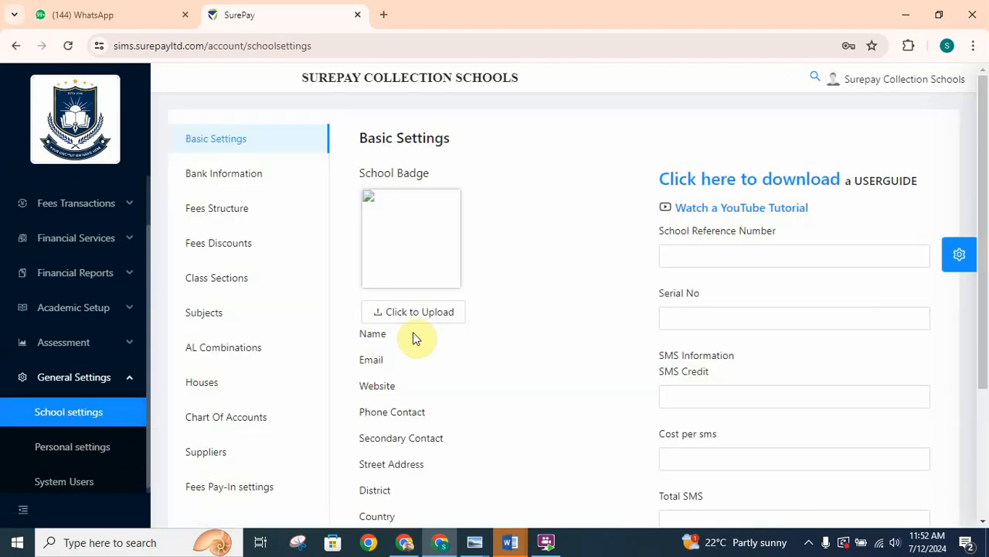
pyautogui.click(228, 287)
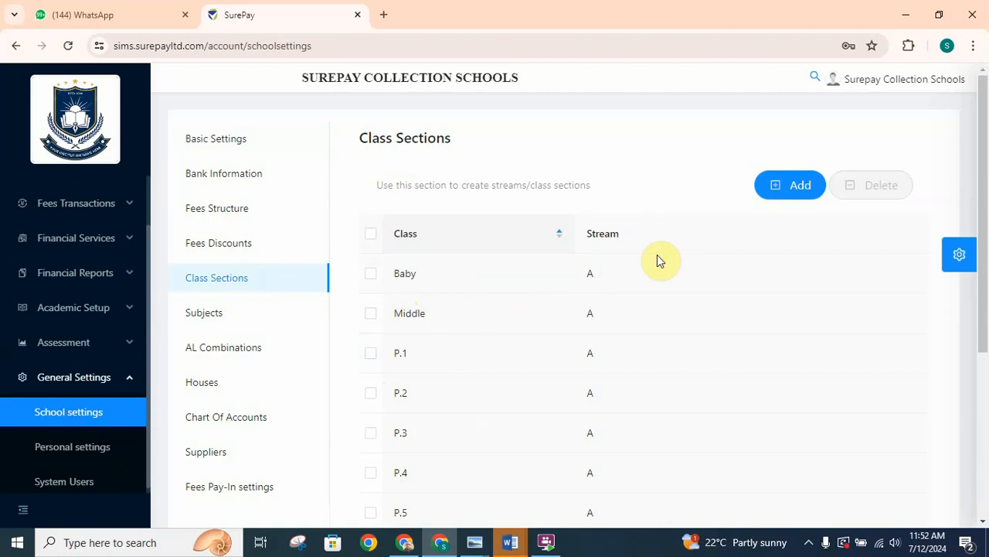
pyautogui.moveTo(983, 224); pyautogui.dragTo(986, 290)
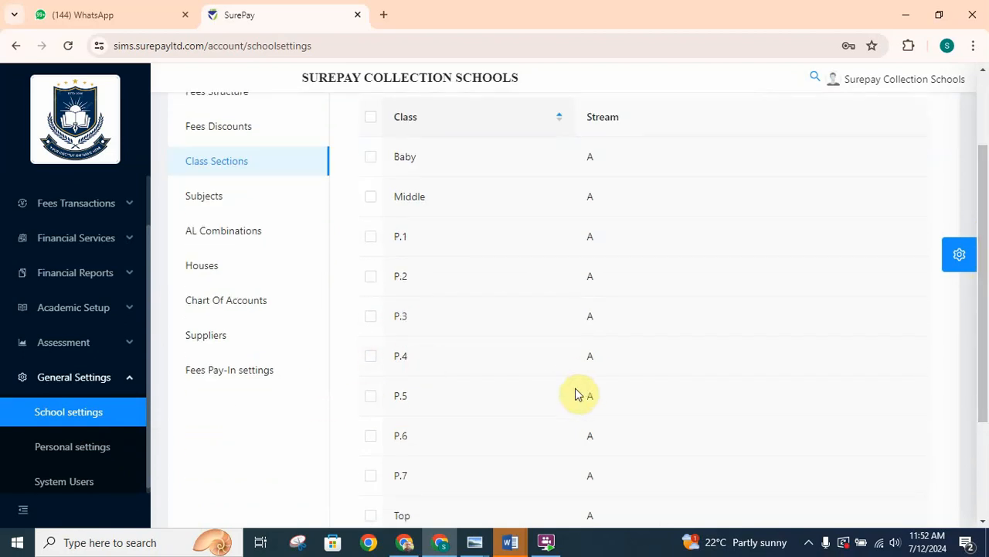
pyautogui.scroll(2, 983, 328)
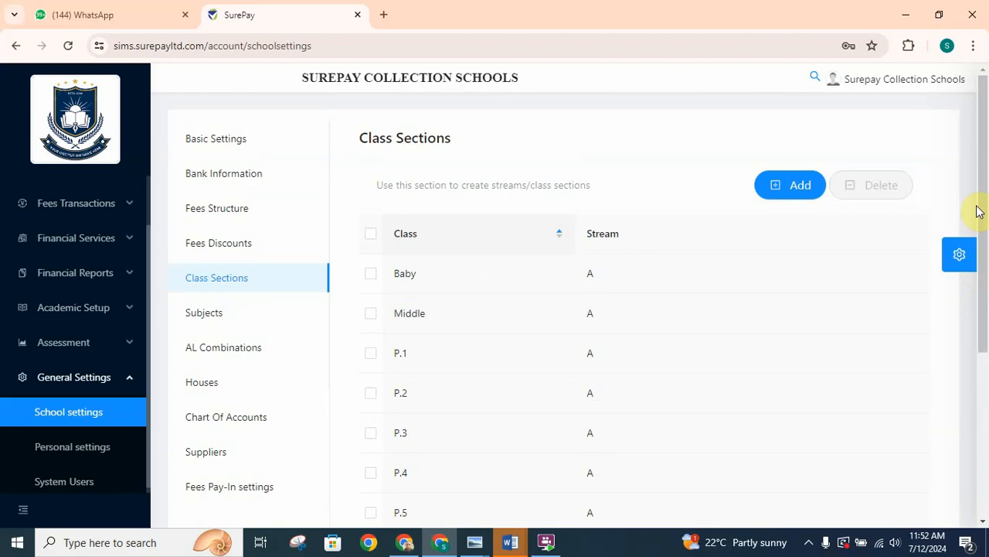
pyautogui.click(794, 187)
pyautogui.click(591, 207)
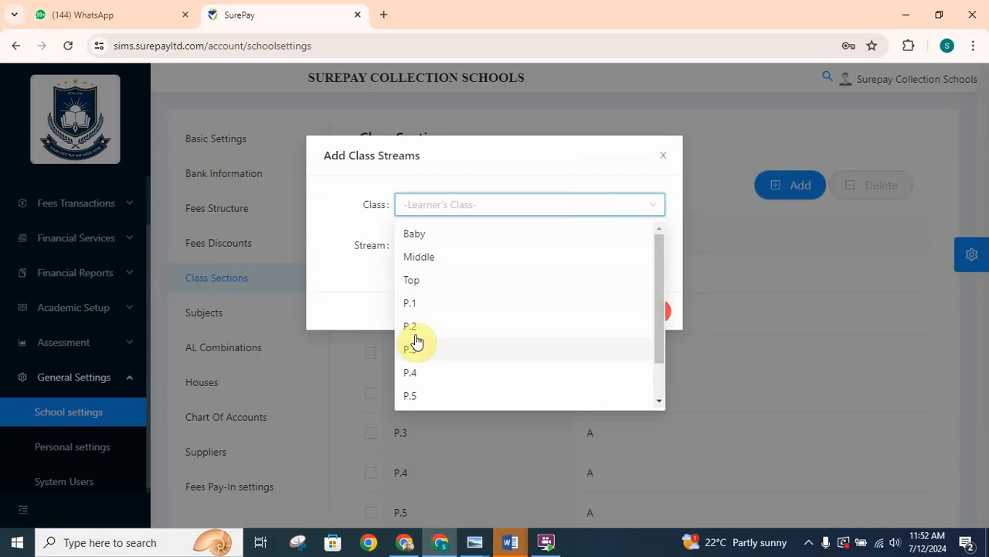
pyautogui.click(419, 374)
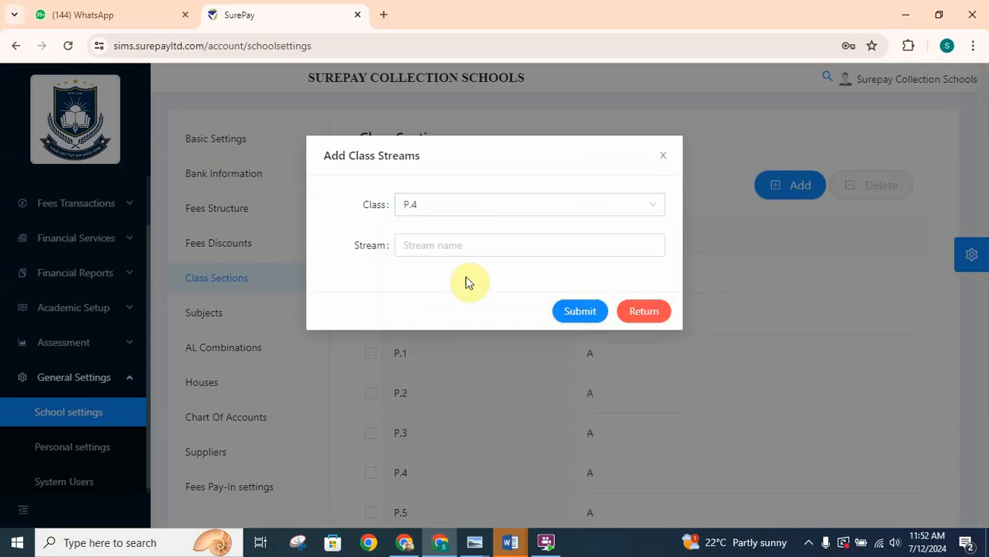
pyautogui.click(492, 244)
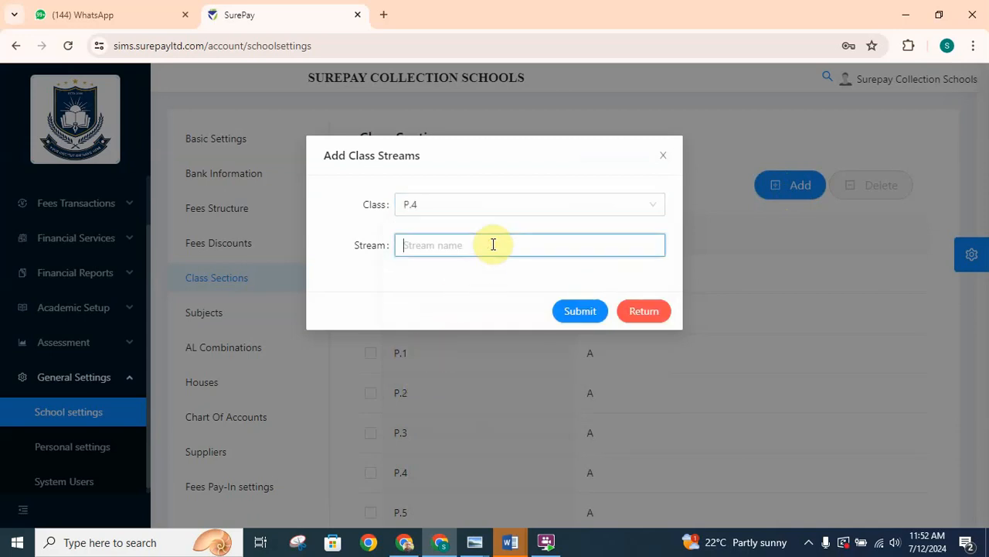
pyautogui.write('B')
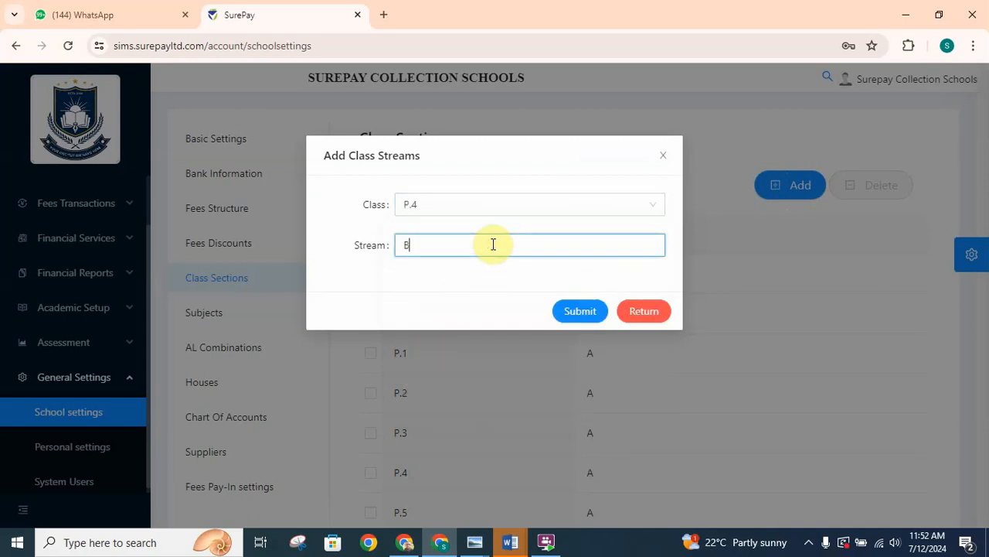
pyautogui.click(586, 313)
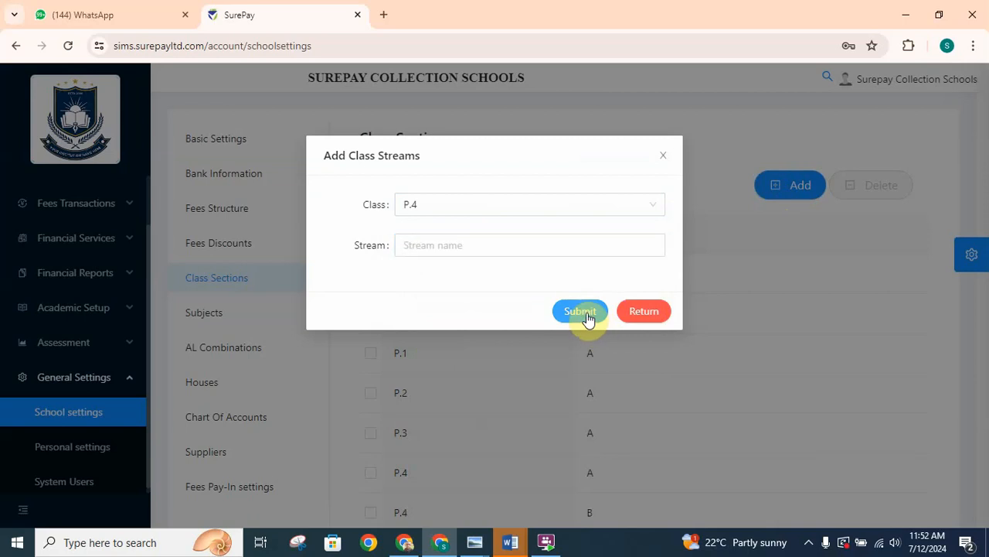
pyautogui.click(639, 313)
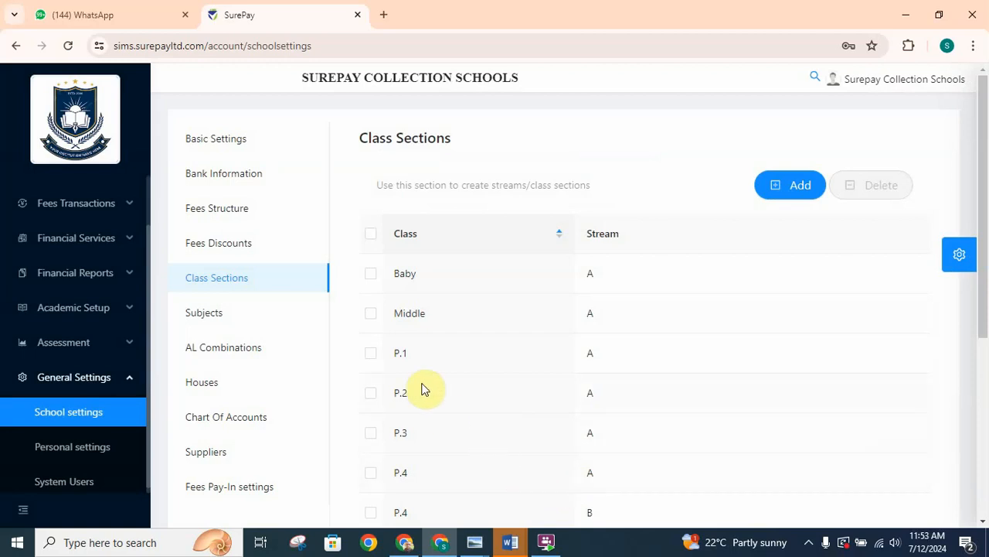
# - Open the school's primary level subjects and review which subjects can be assigned to the school
pyautogui.click(205, 319)
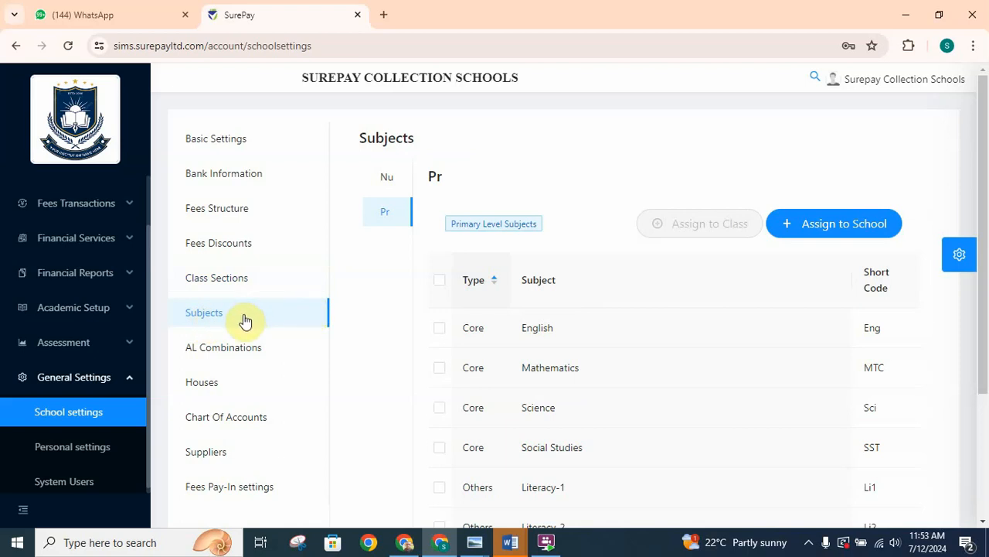
pyautogui.click(831, 230)
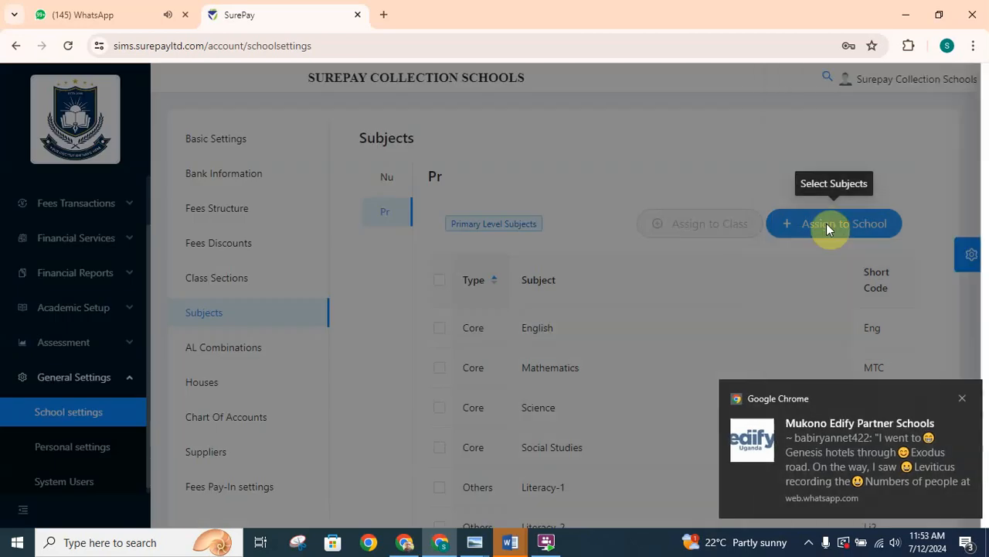
pyautogui.click(957, 398)
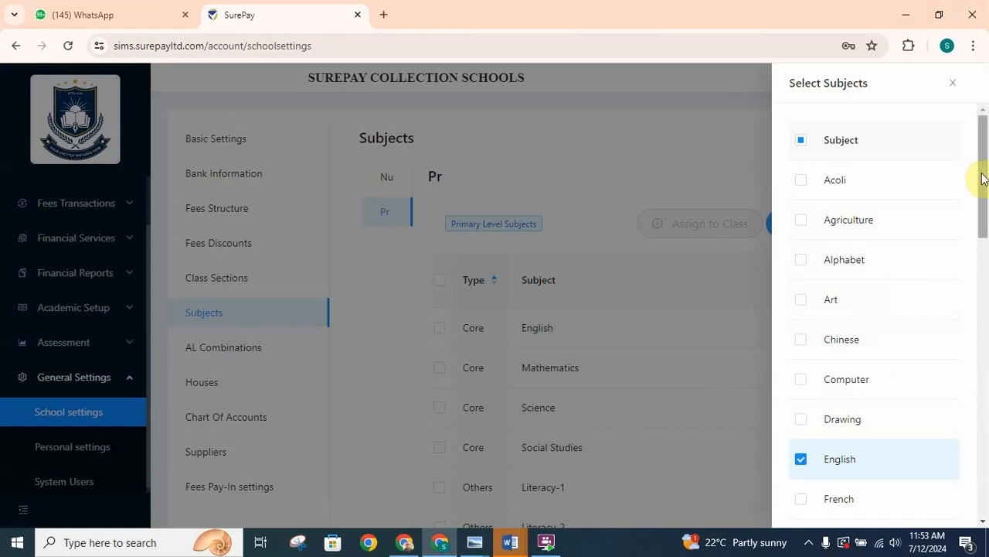
pyautogui.moveTo(982, 180); pyautogui.dragTo(984, 270)
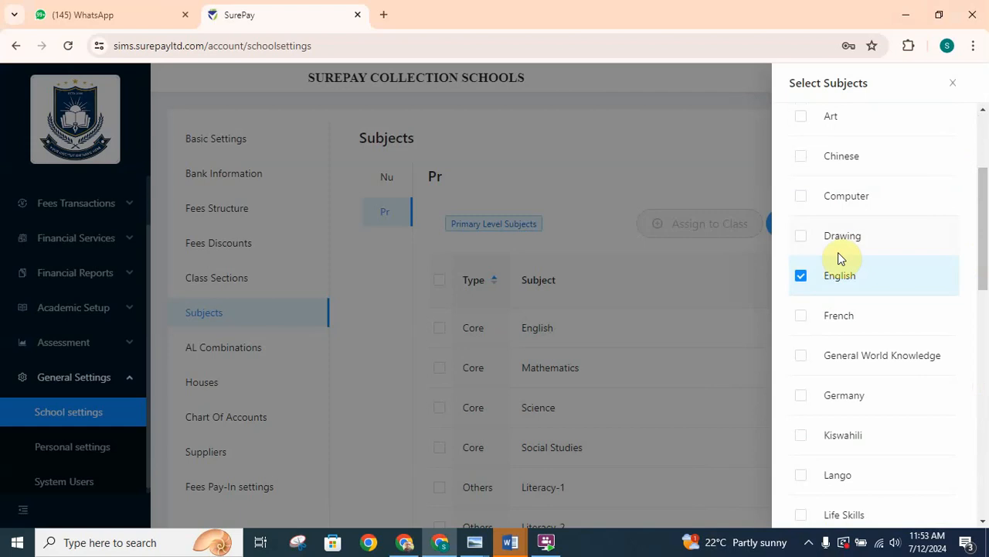
pyautogui.click(801, 277)
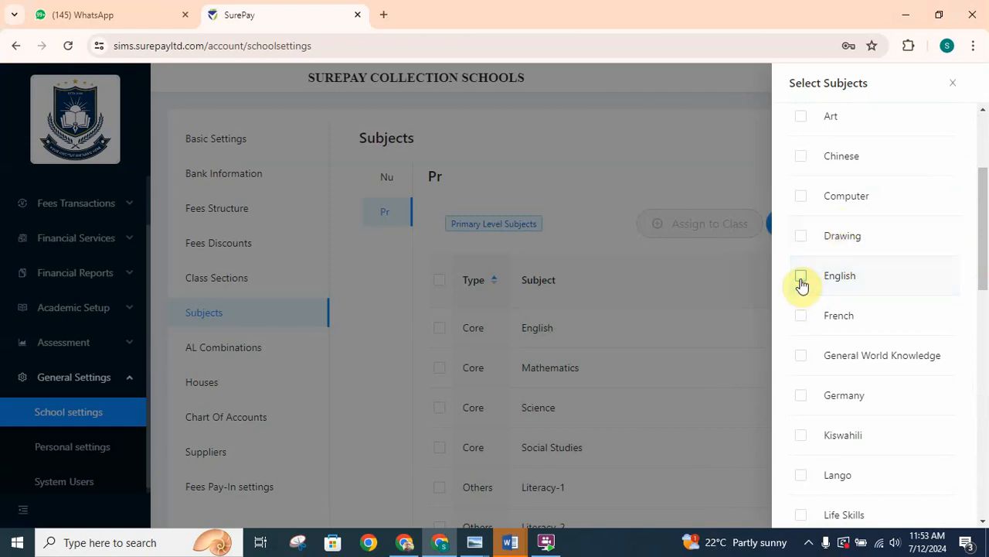
pyautogui.click(801, 280)
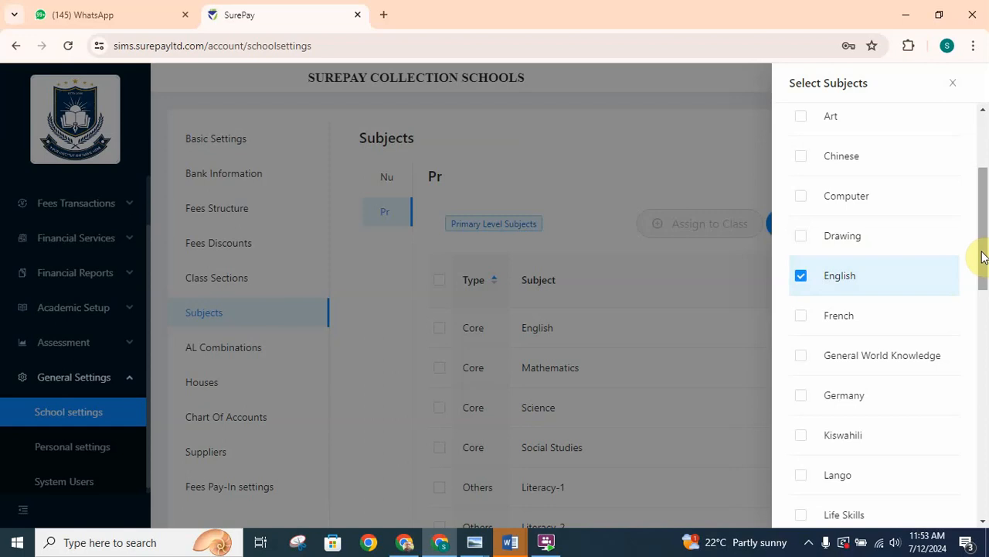
pyautogui.scroll(2, 983, 252)
pyautogui.moveTo(983, 252); pyautogui.dragTo(986, 202)
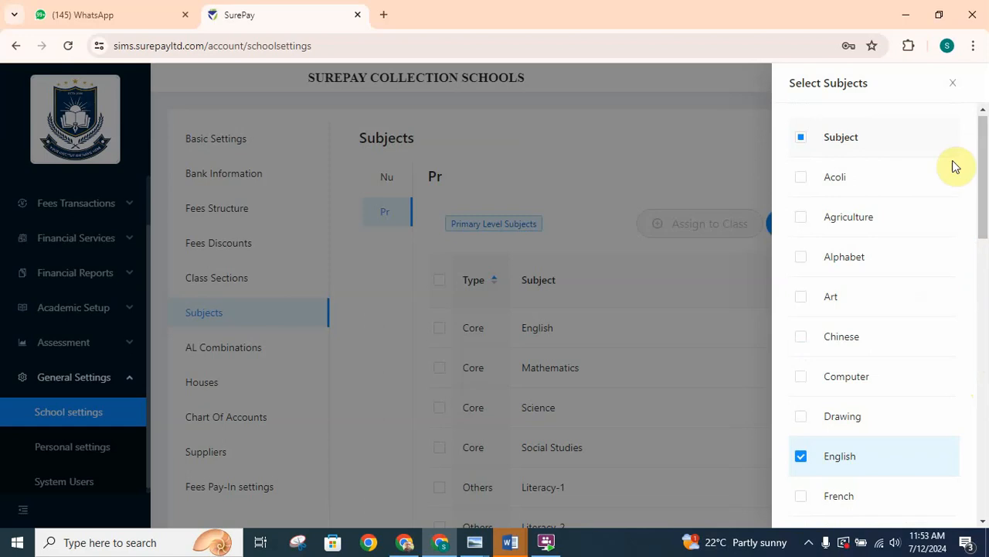
pyautogui.click(956, 86)
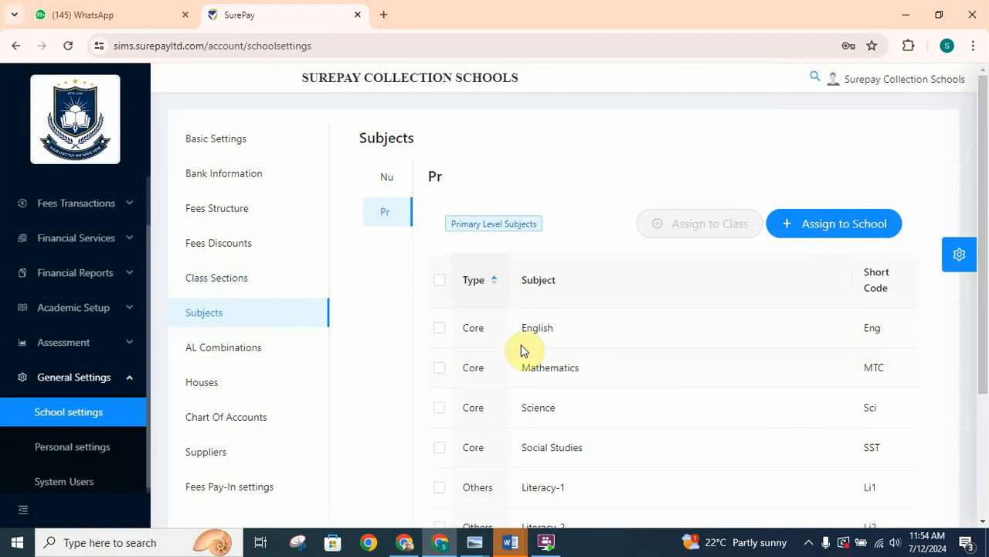
# - Assign the core subjects English, Mathematics, Science and Social Studies to class P.4
pyautogui.click(440, 329)
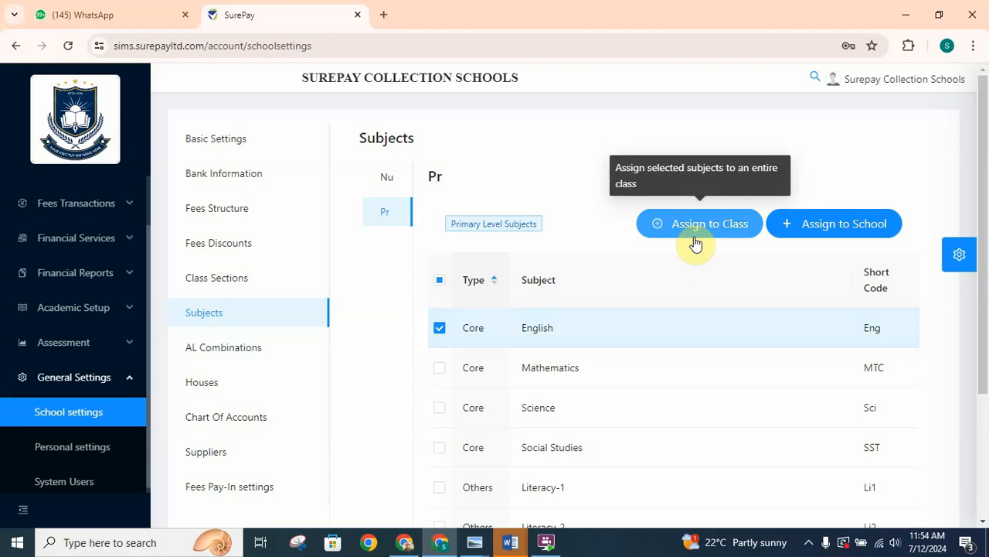
pyautogui.click(441, 374)
pyautogui.click(438, 413)
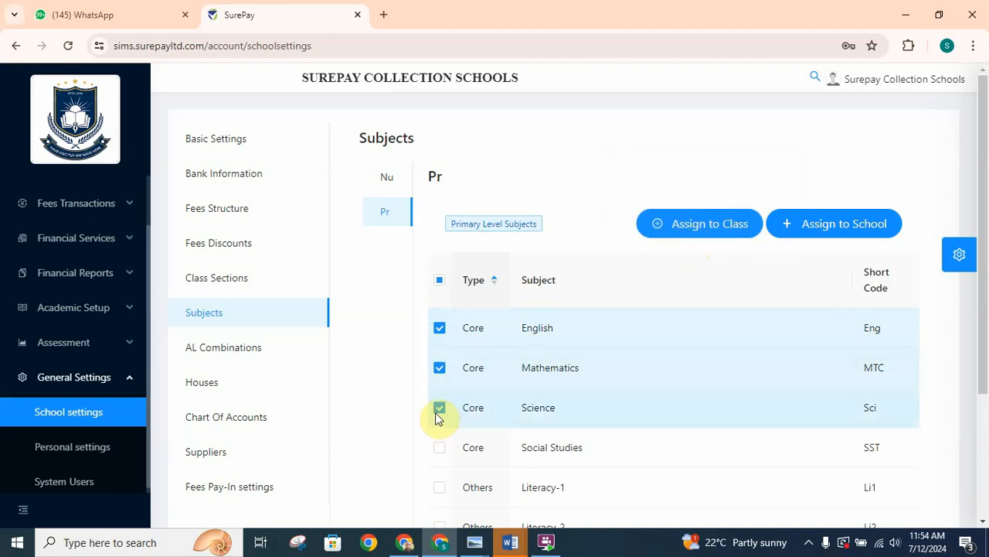
pyautogui.click(440, 451)
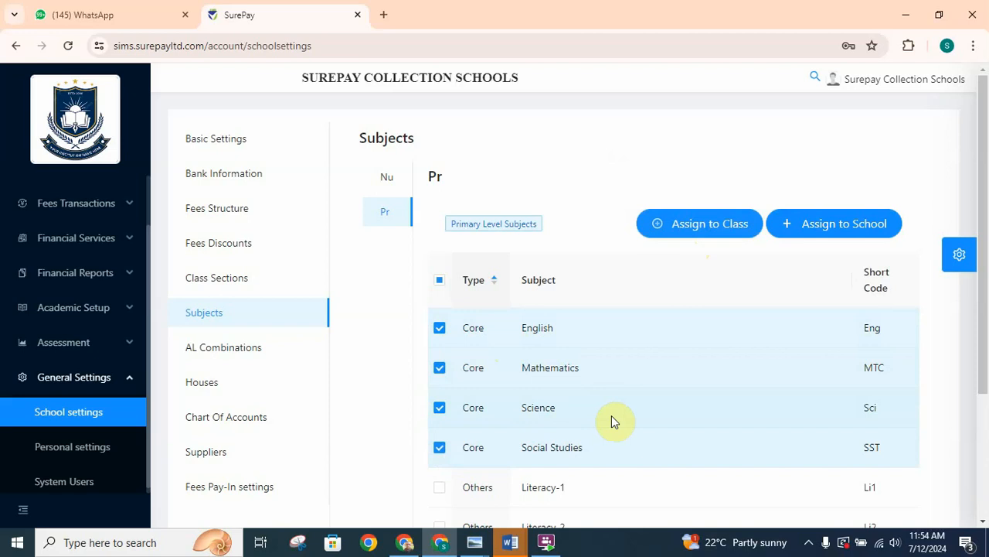
pyautogui.click(701, 229)
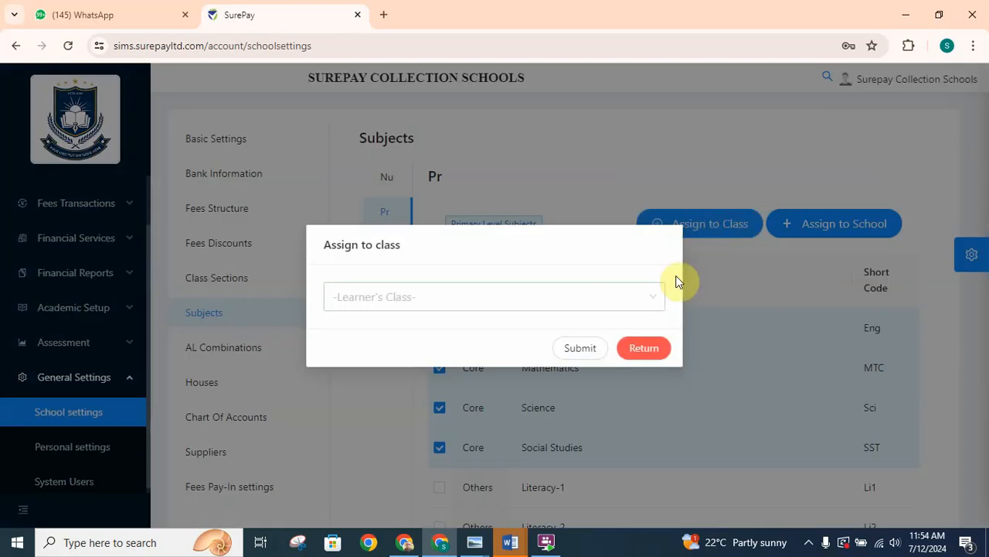
pyautogui.click(648, 306)
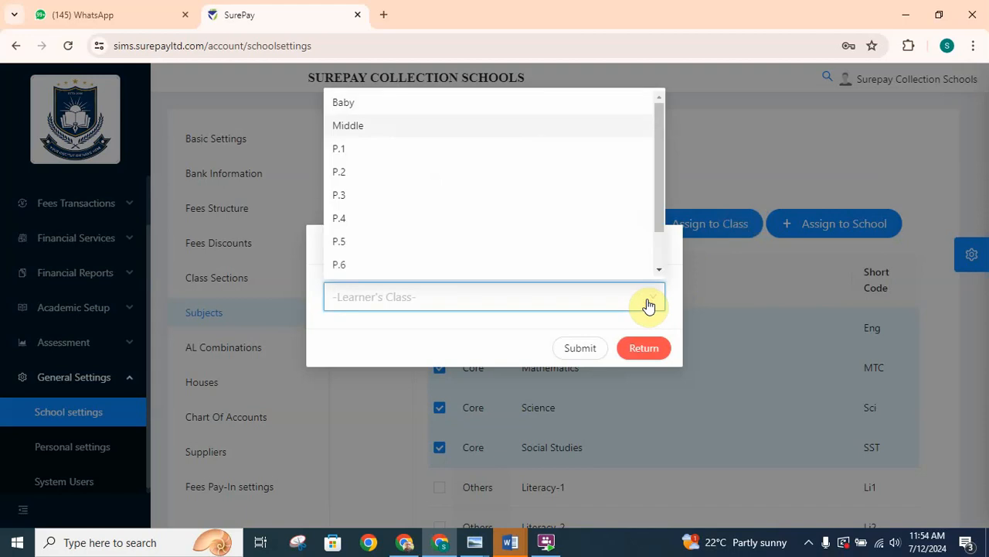
pyautogui.click(385, 230)
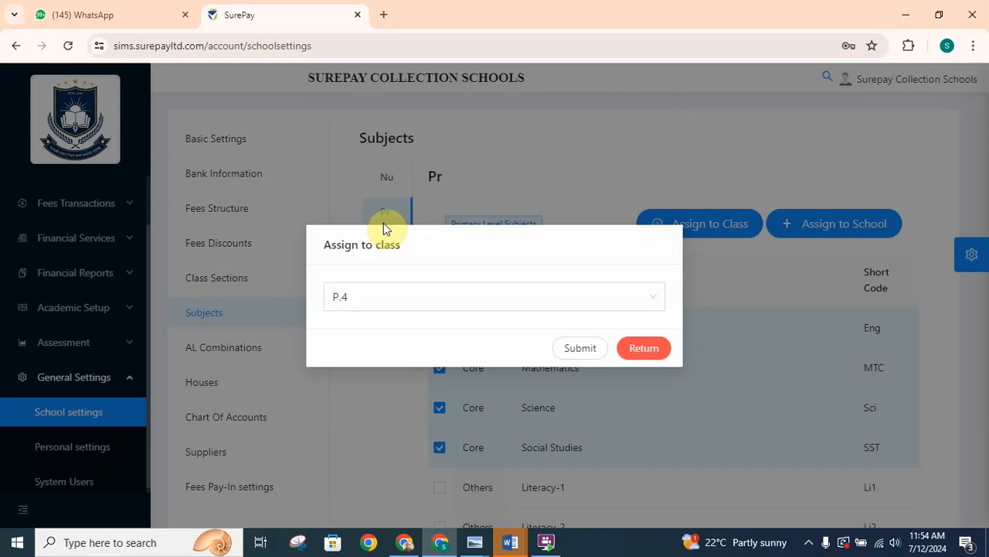
pyautogui.click(584, 352)
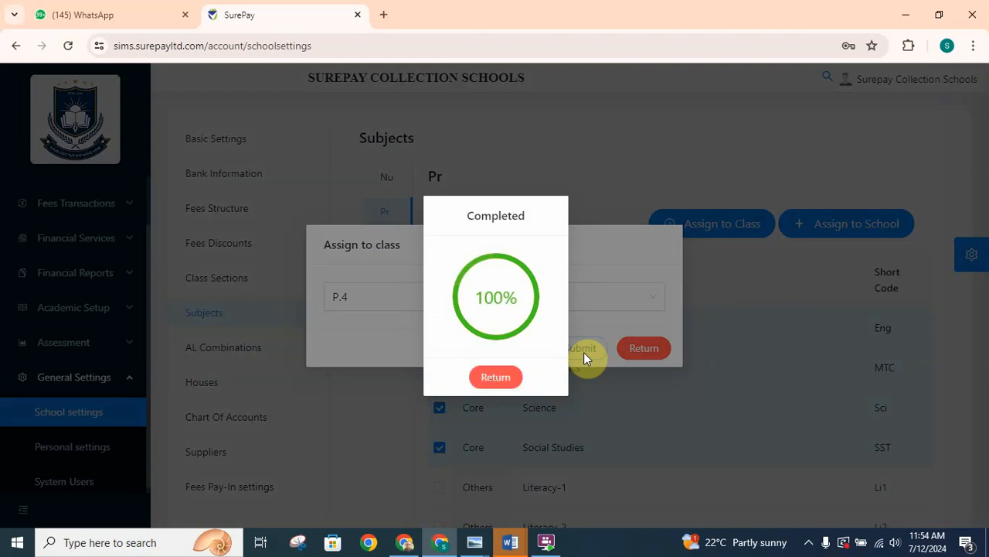
pyautogui.click(496, 378)
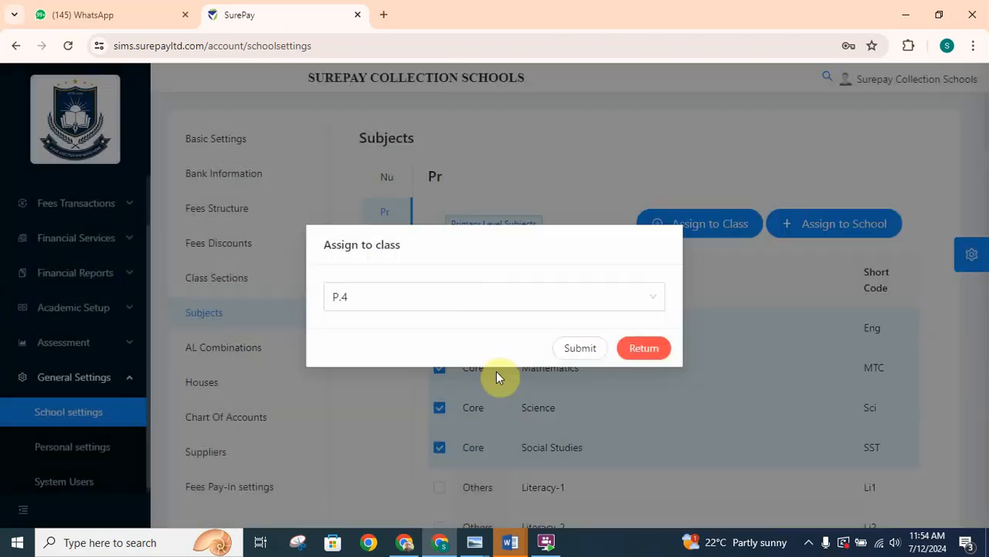
pyautogui.click(643, 348)
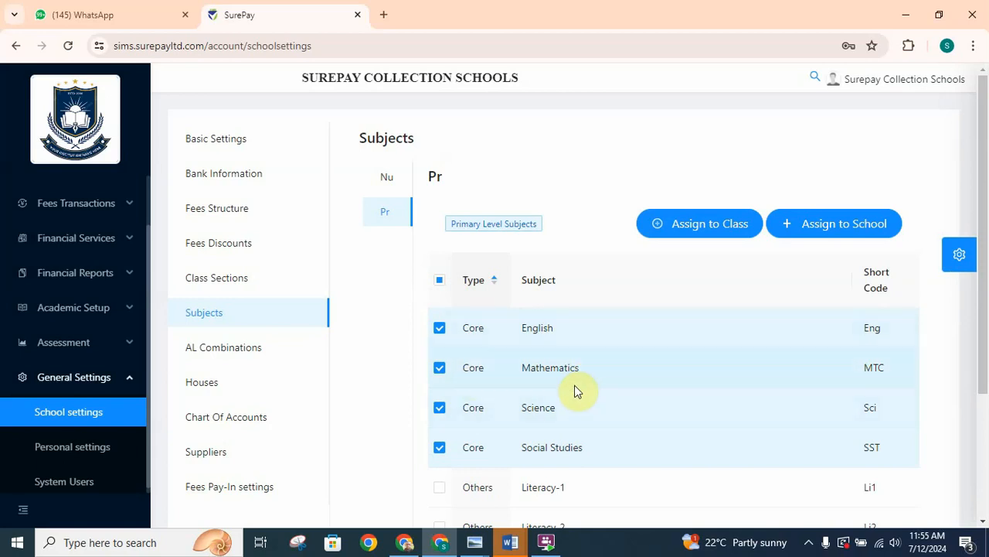
pyautogui.click(693, 224)
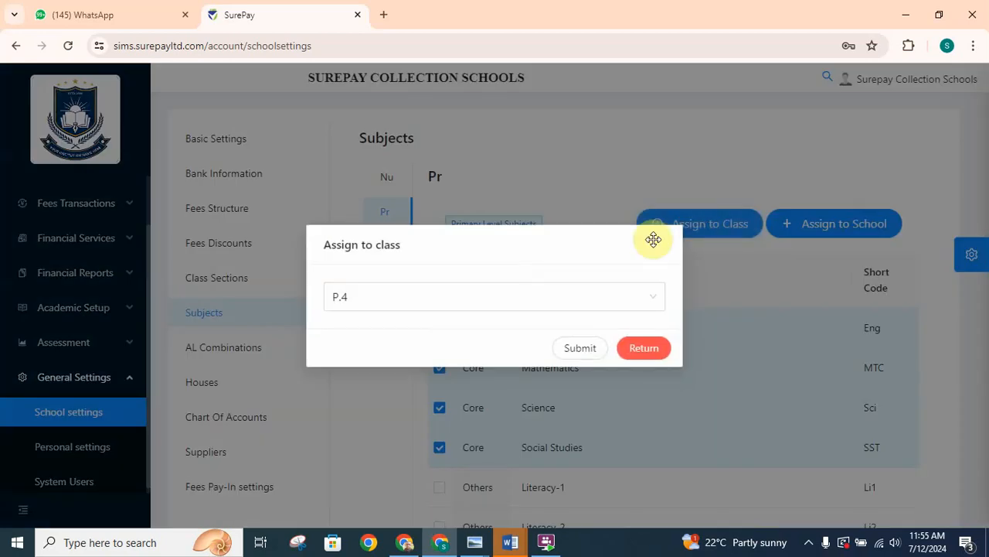
pyautogui.click(645, 298)
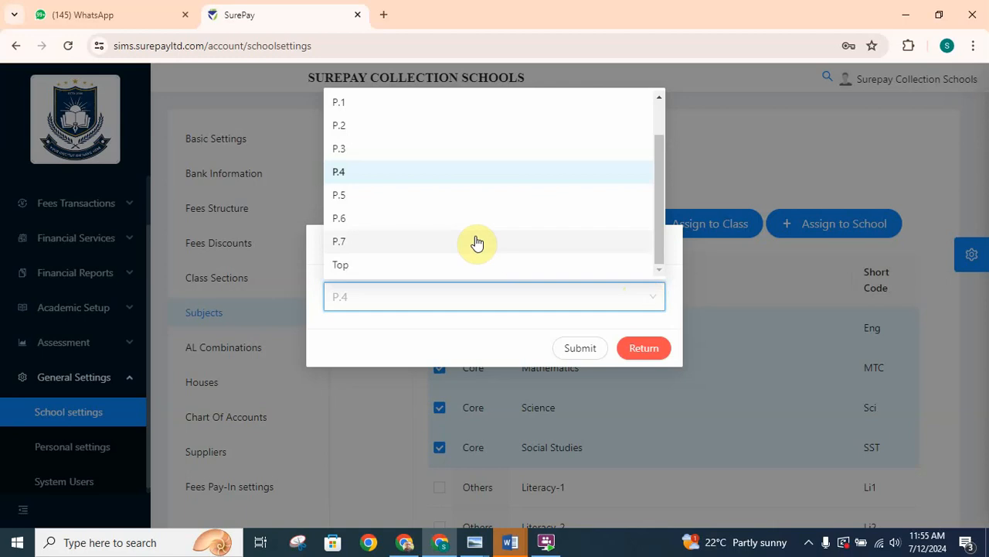
pyautogui.click(413, 151)
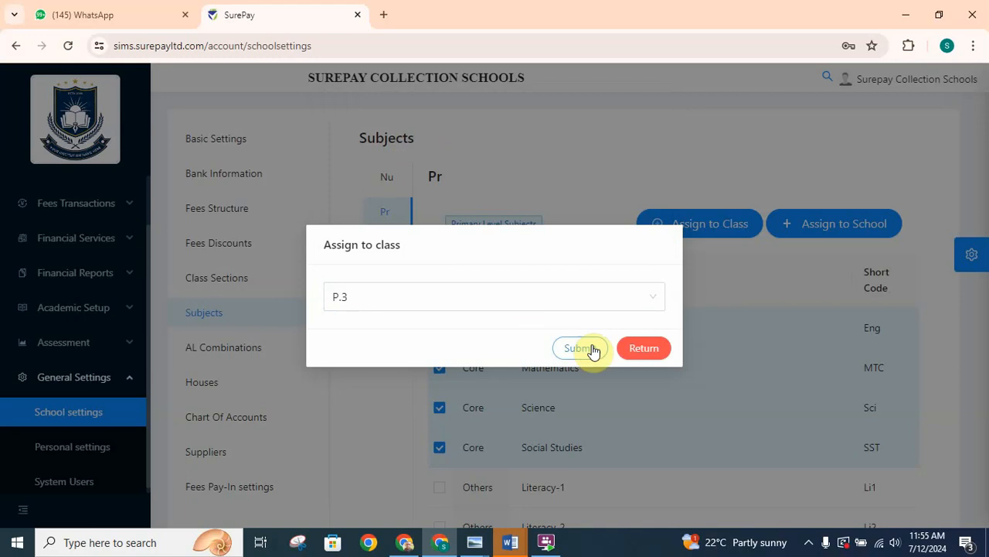
pyautogui.click(646, 357)
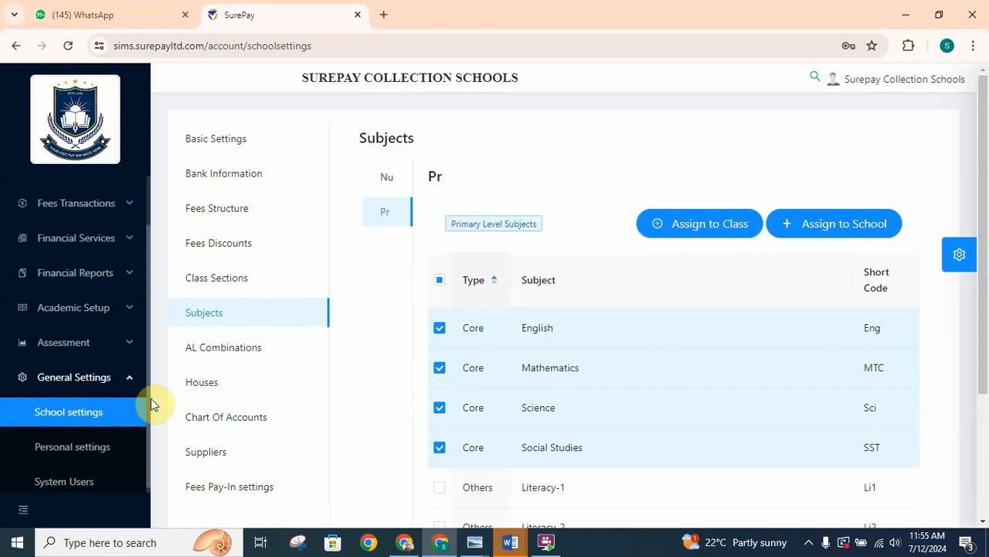
# - View the system users list and review the form for adding users, including the roles that can be assigned
pyautogui.click(66, 484)
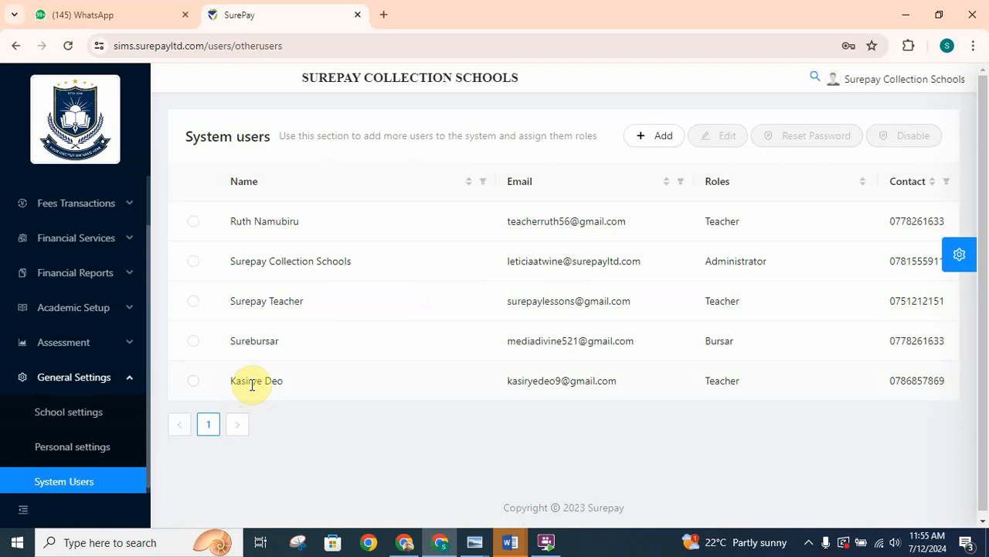
pyautogui.click(654, 138)
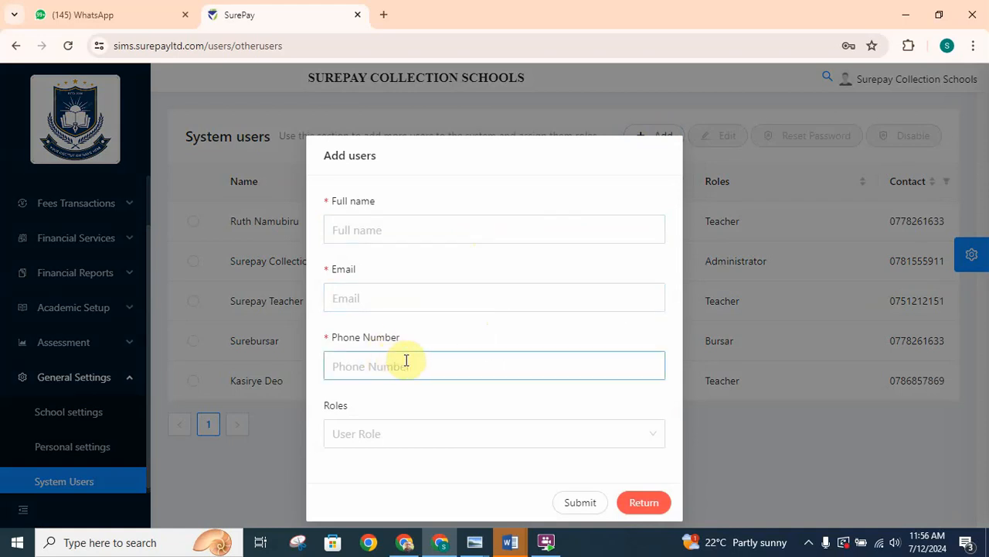
pyautogui.click(650, 437)
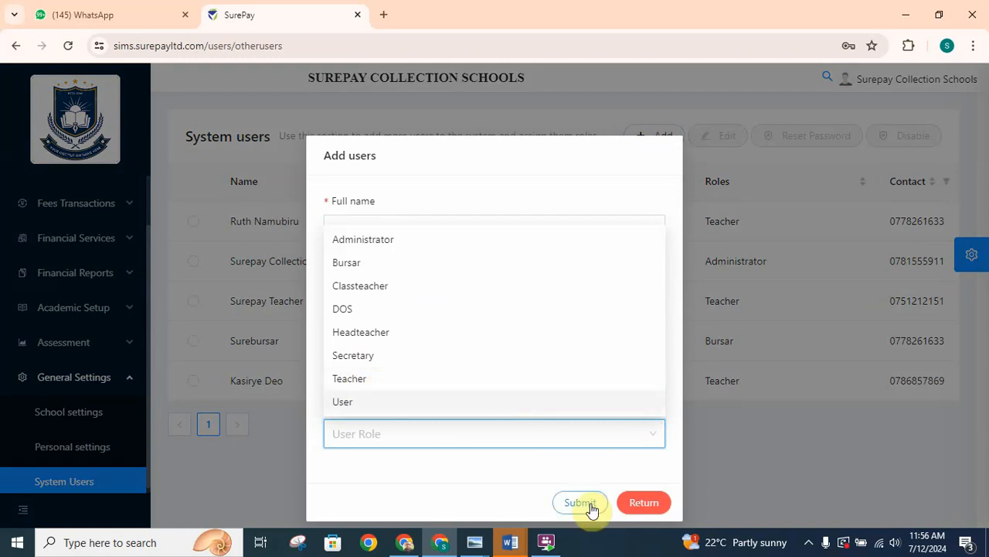
pyautogui.click(643, 504)
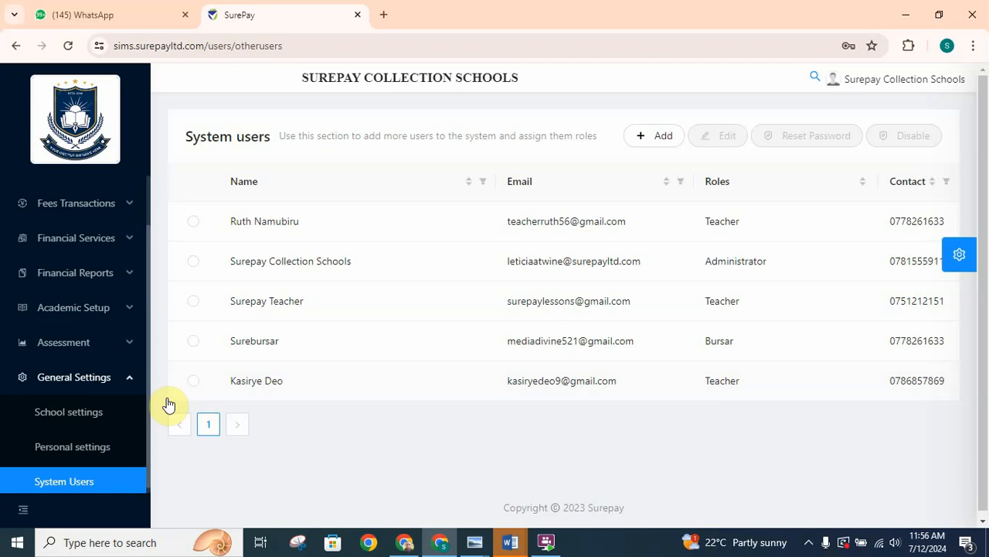
# - In the junior grading scale, set grade D1's start mark to 95 and its first remark to "JOB WELL DONE"
pyautogui.click(128, 378)
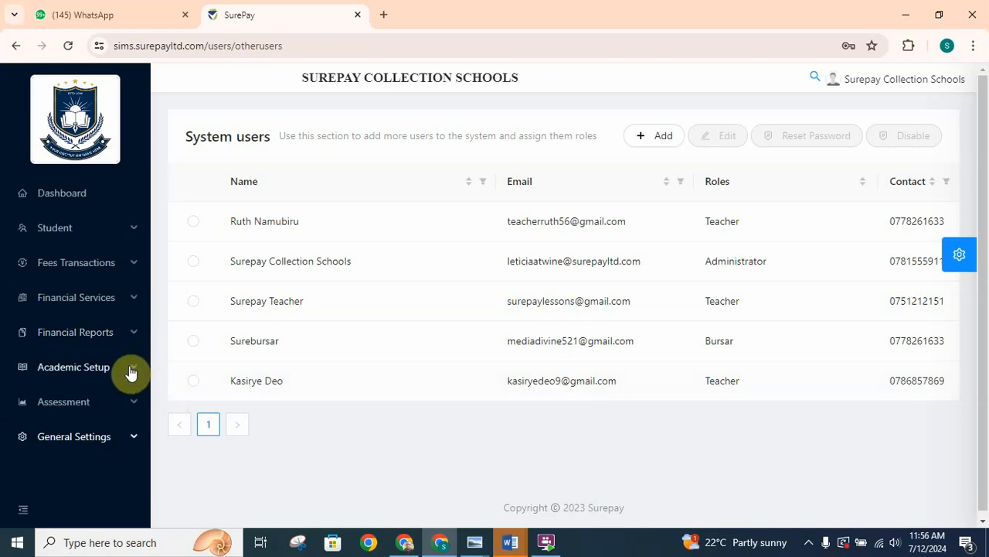
pyautogui.click(66, 375)
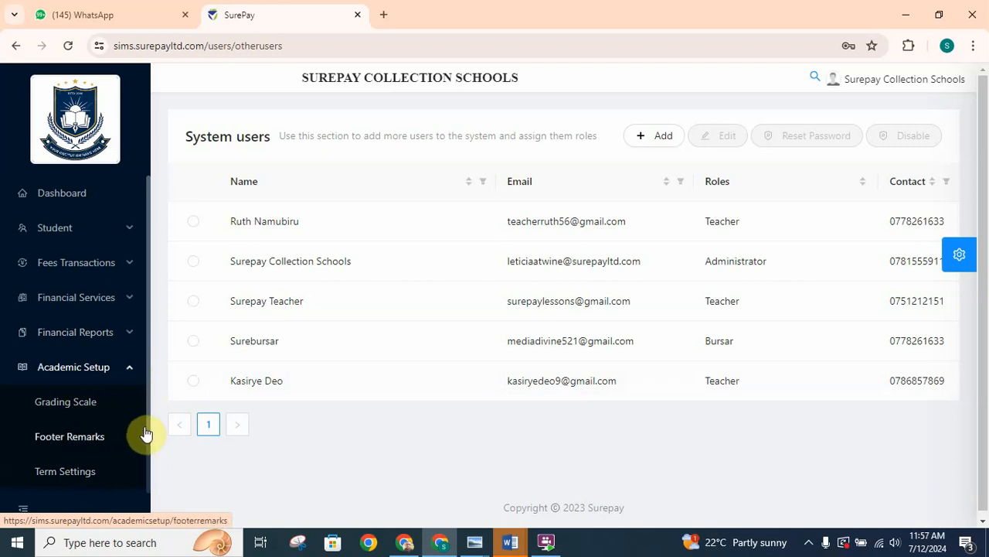
pyautogui.scroll(-1, 147, 433)
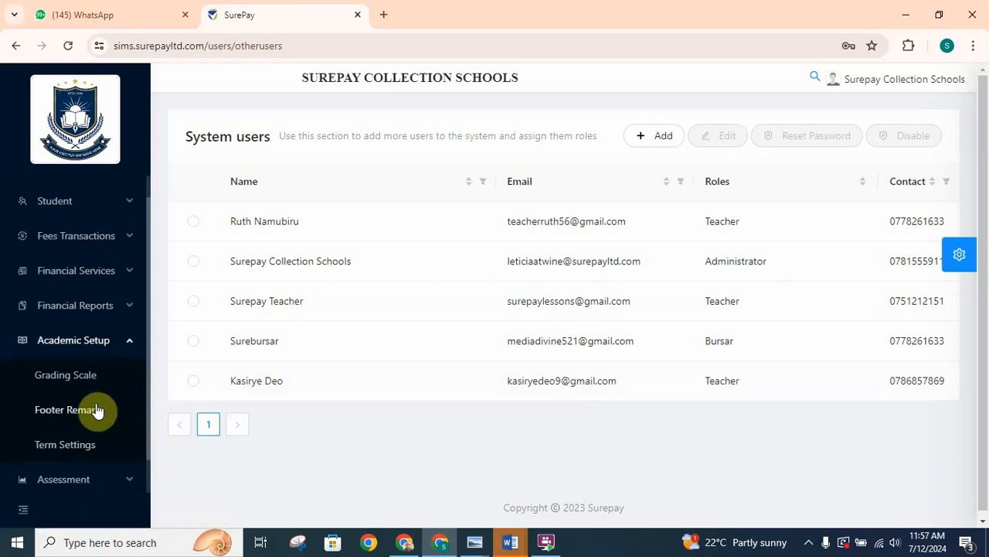
pyautogui.click(67, 378)
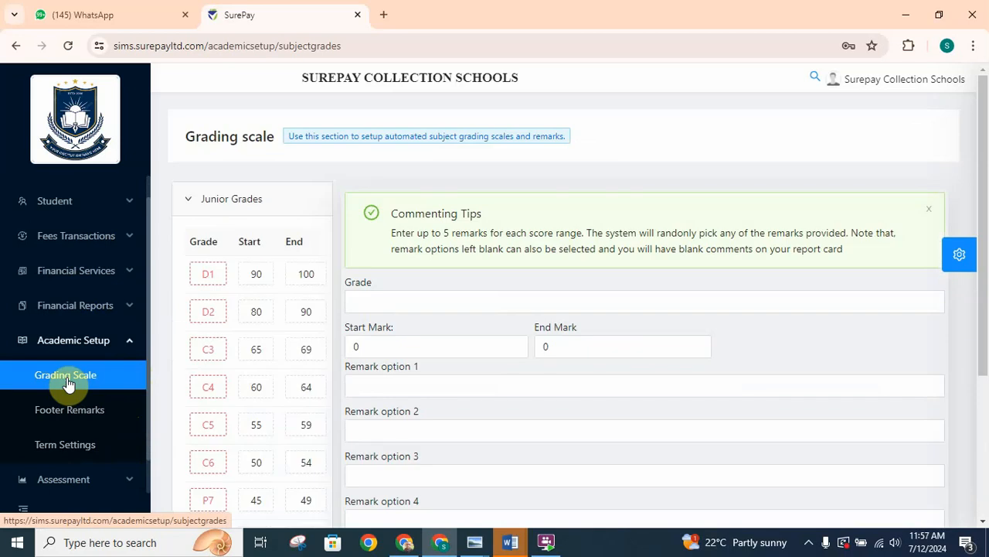
pyautogui.click(265, 287)
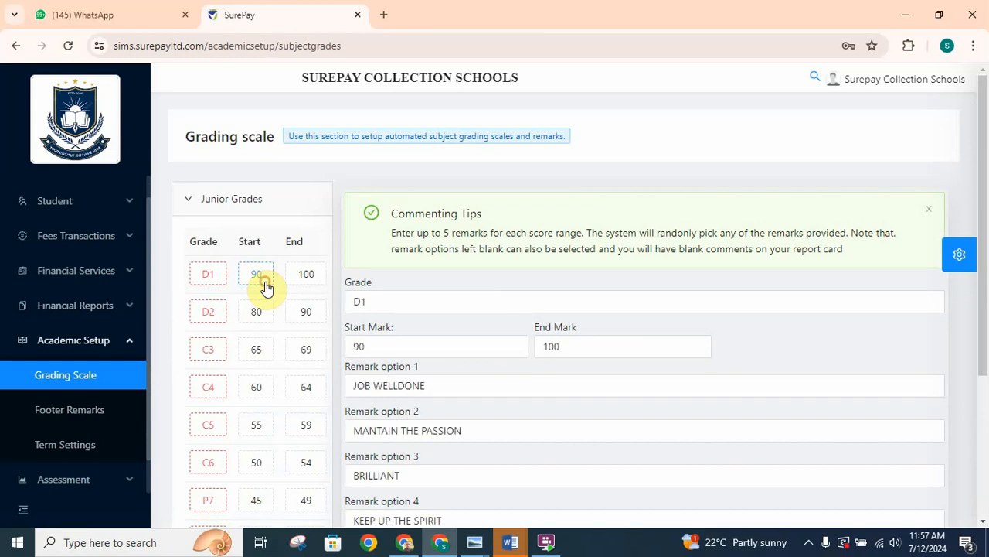
pyautogui.click(393, 345)
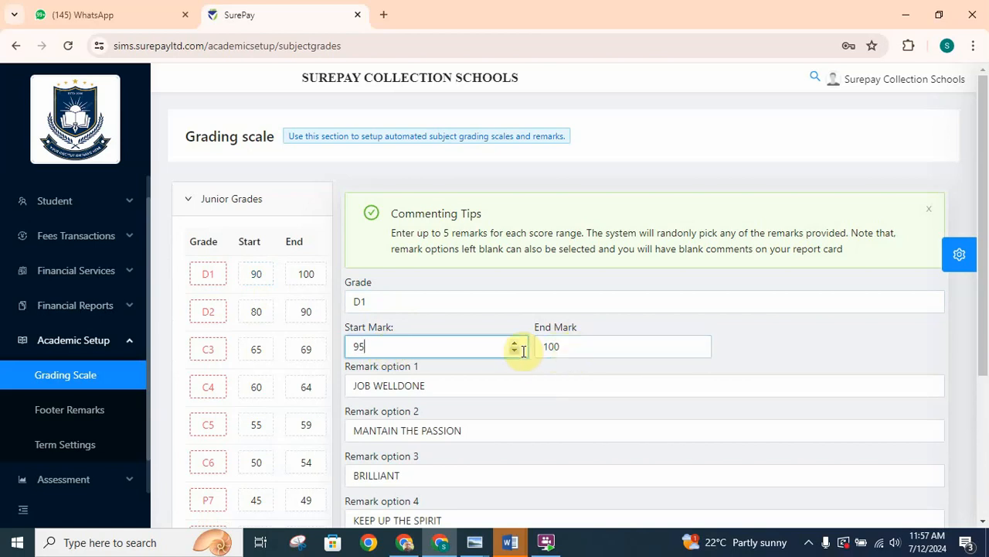
pyautogui.click(498, 392)
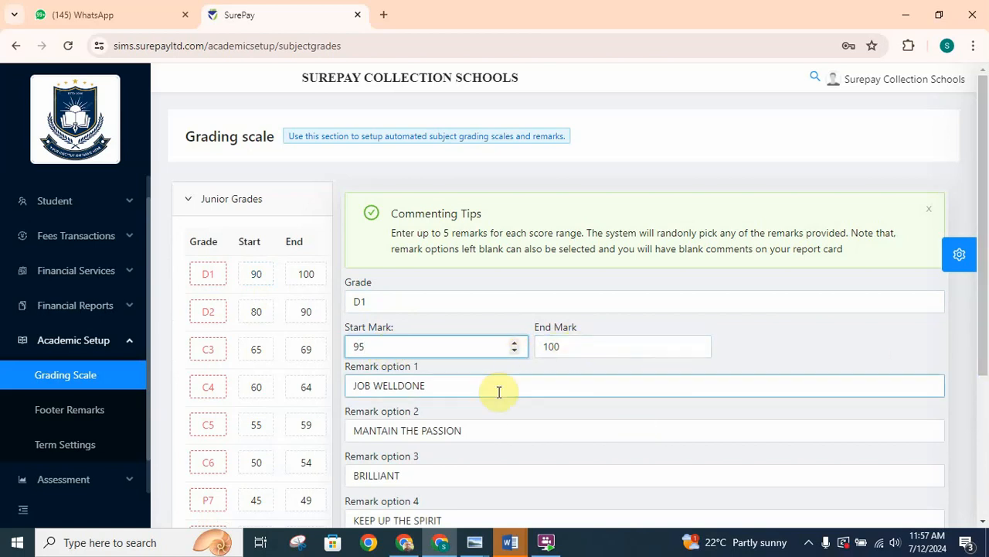
pyautogui.click(488, 389)
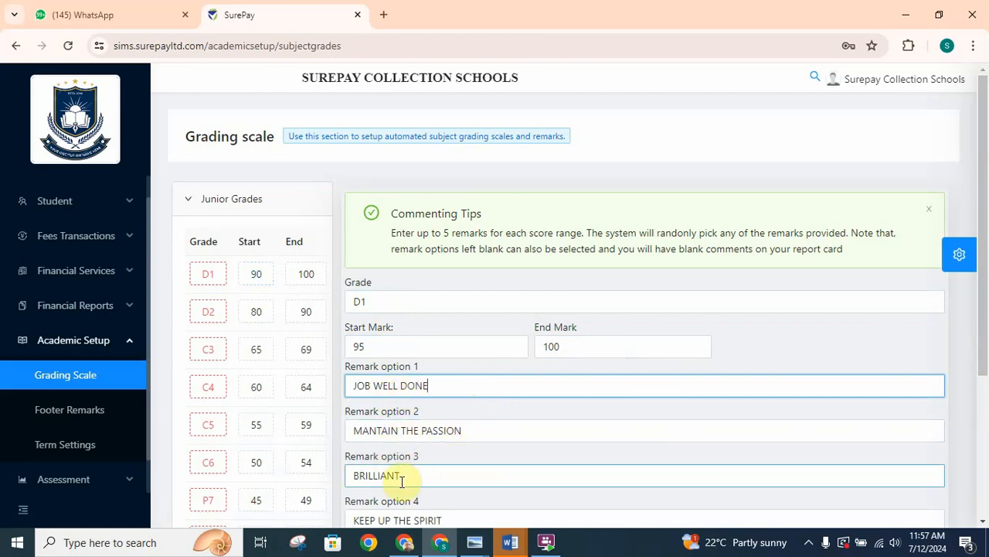
# - Bring up grade D2 in the junior grading scale and save the grades
pyautogui.scroll(-1, 618, 402)
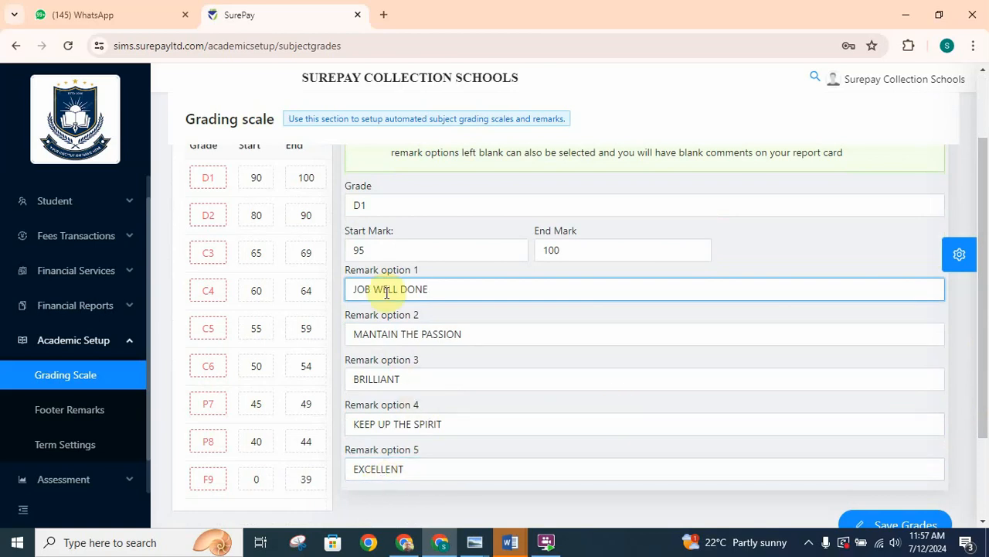
pyautogui.click(270, 224)
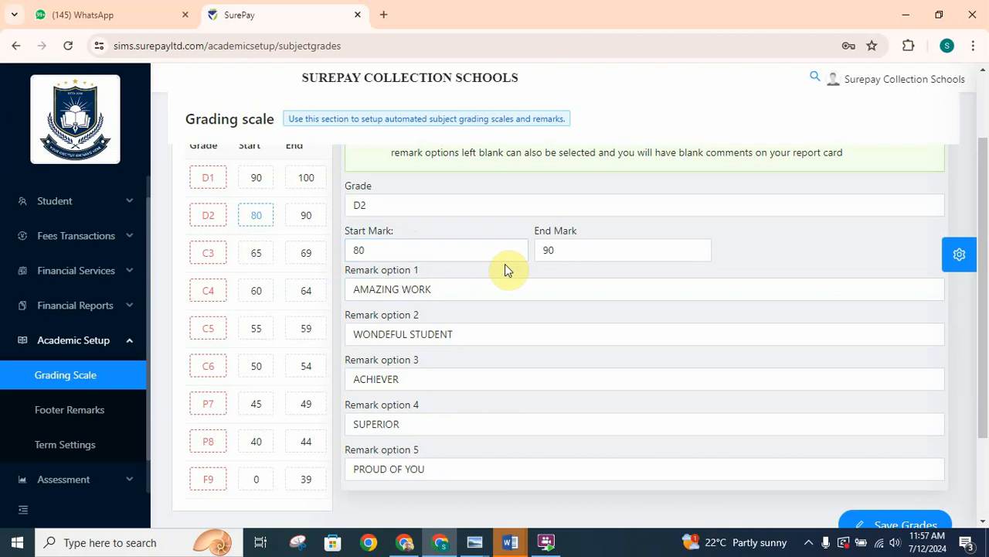
pyautogui.click(545, 289)
pyautogui.scroll(-2, 888, 518)
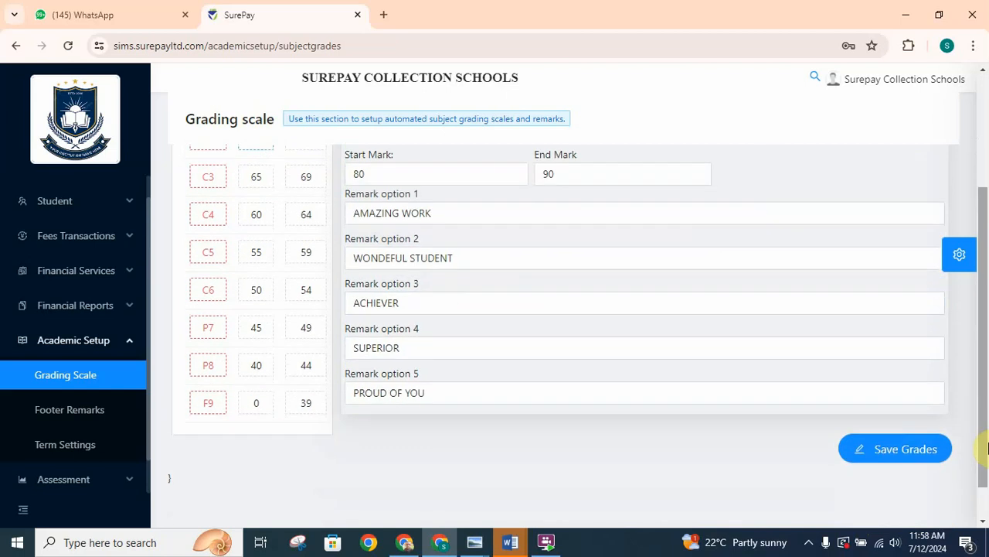
pyautogui.click(897, 455)
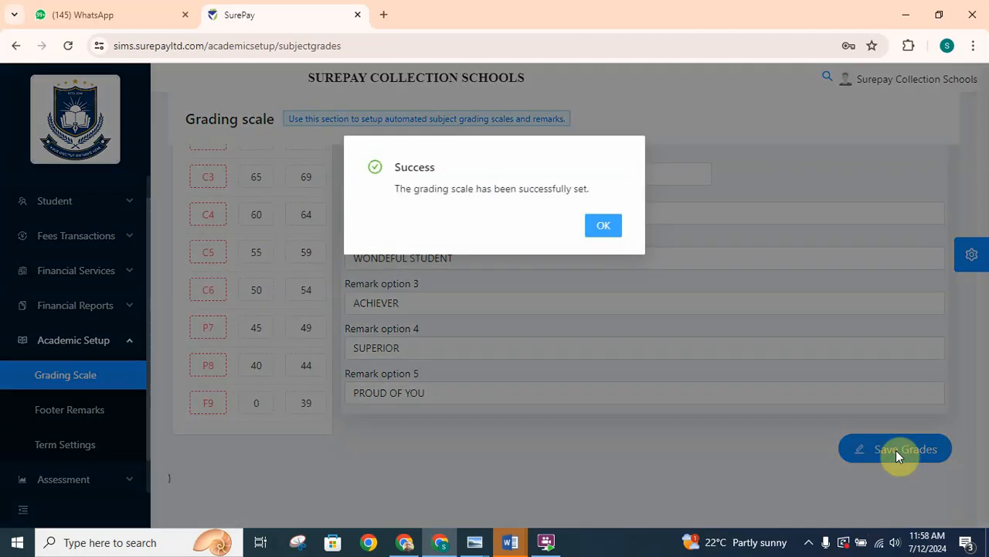
pyautogui.click(595, 229)
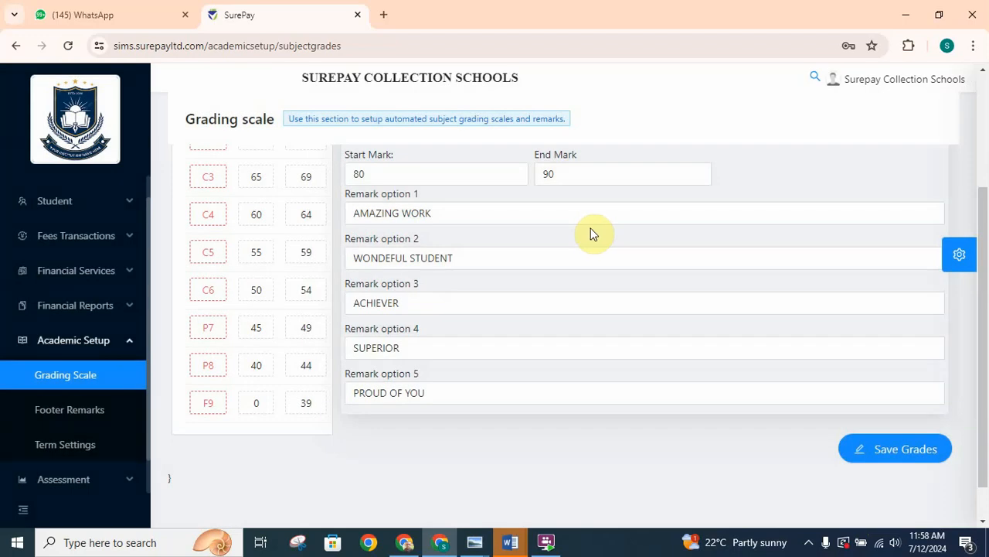
# - Review the mark ranges and remark options of junior grades C3, C4 and C5
pyautogui.click(253, 178)
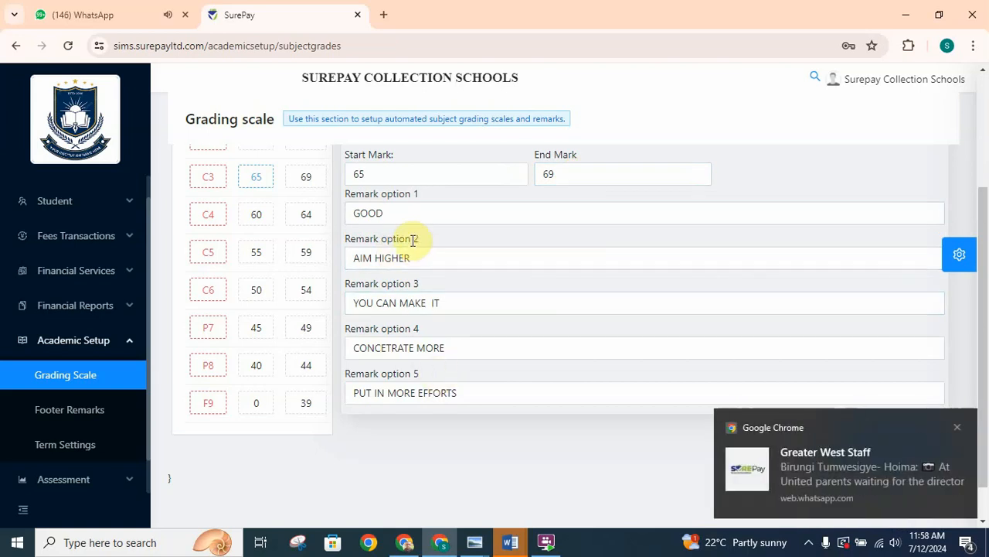
pyautogui.click(958, 429)
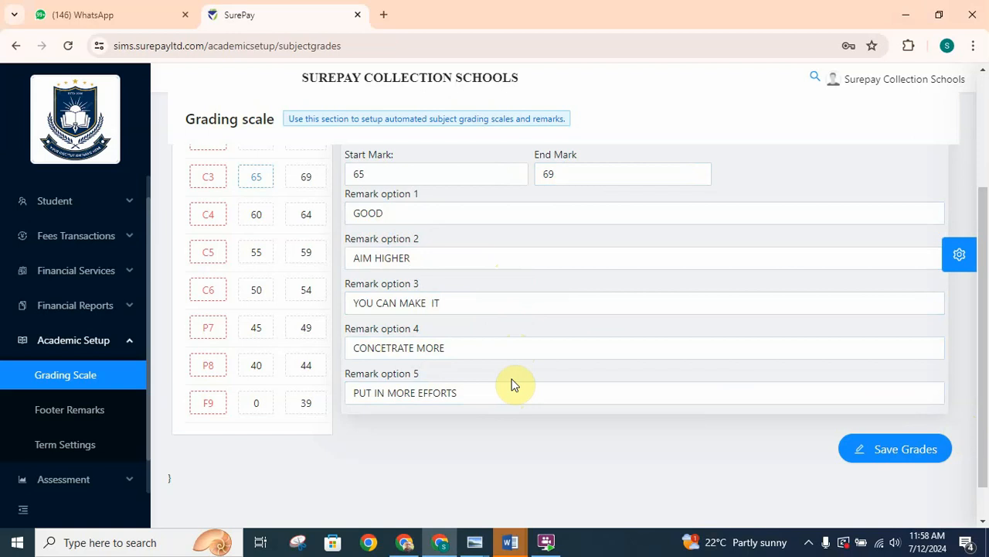
pyautogui.click(249, 221)
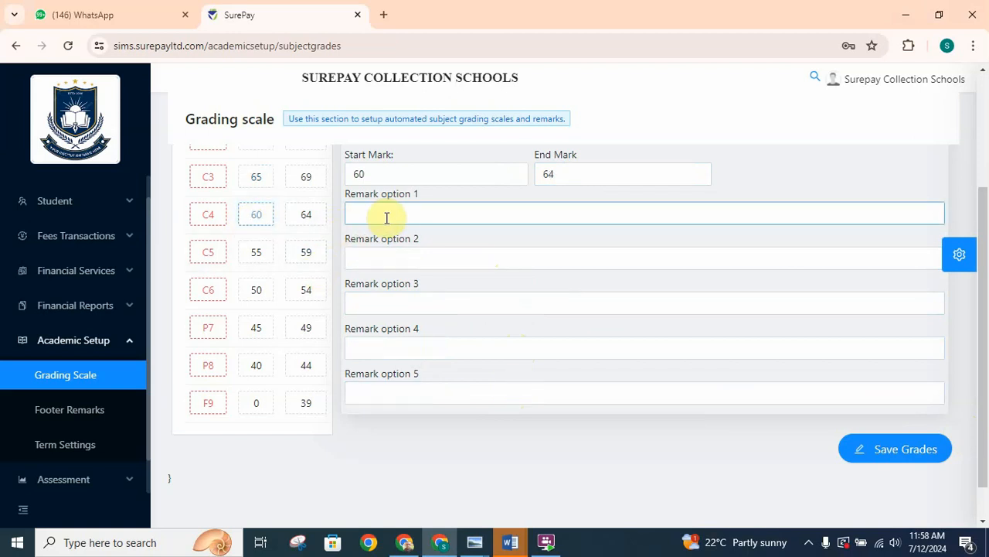
pyautogui.click(268, 260)
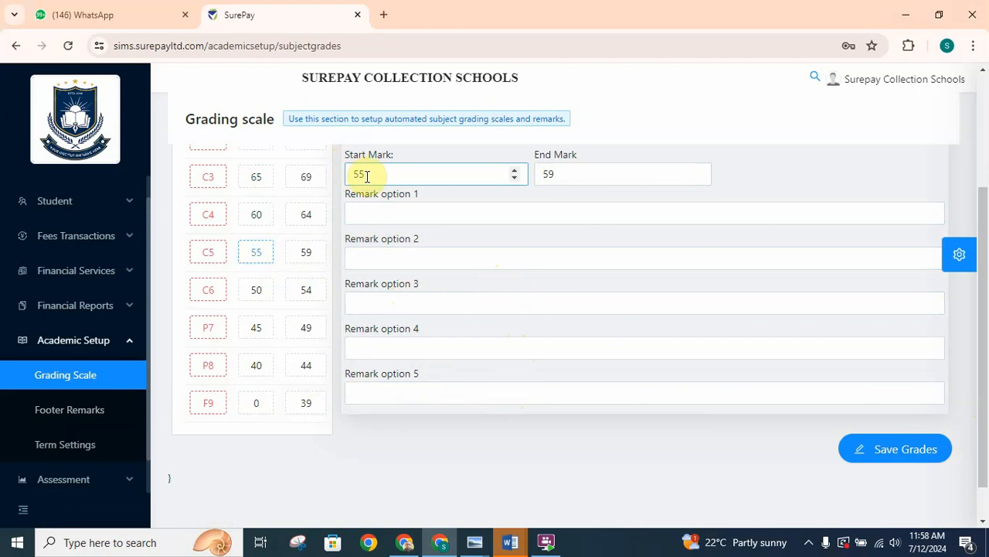
pyautogui.click(468, 218)
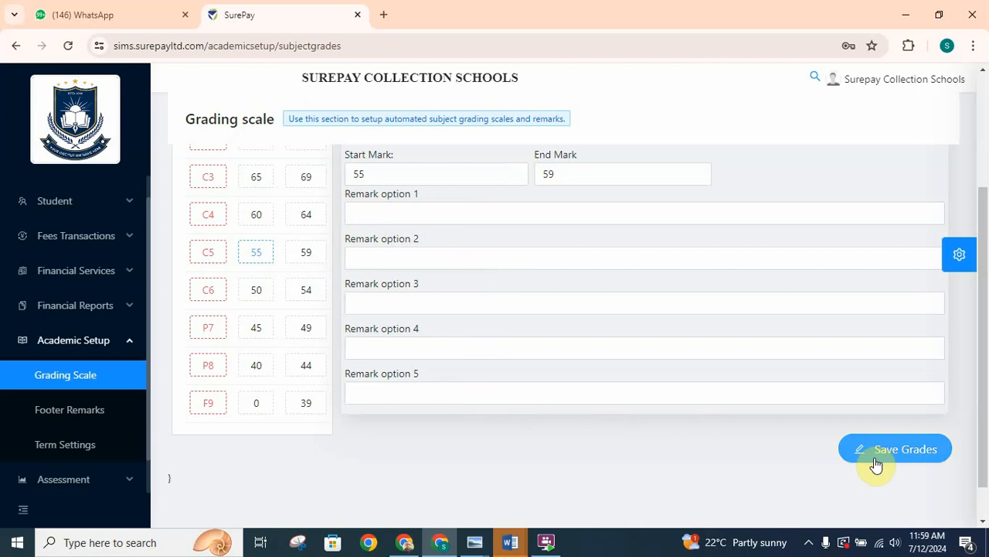
# - Review the headteacher and classteacher report footer remarks for Junior division I and save them
pyautogui.click(63, 411)
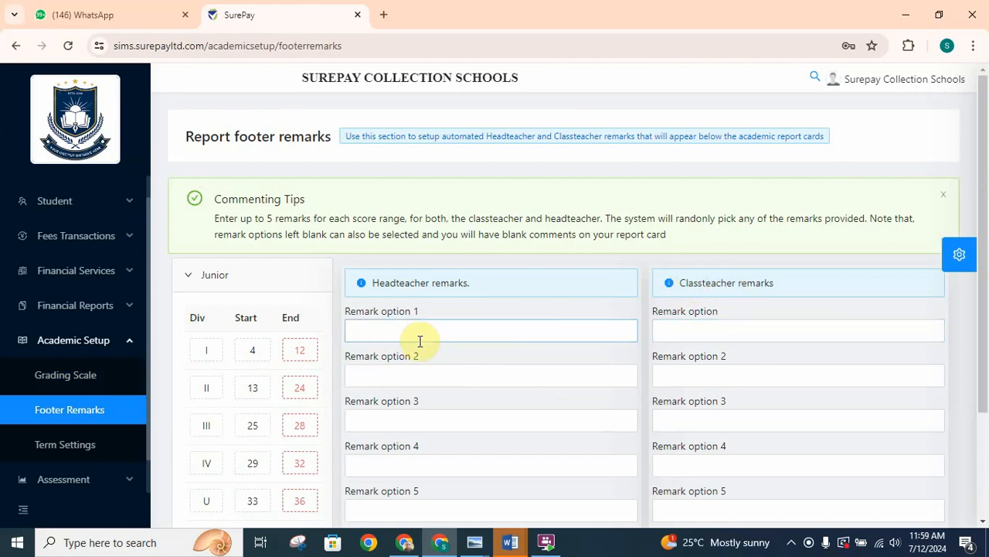
pyautogui.click(249, 358)
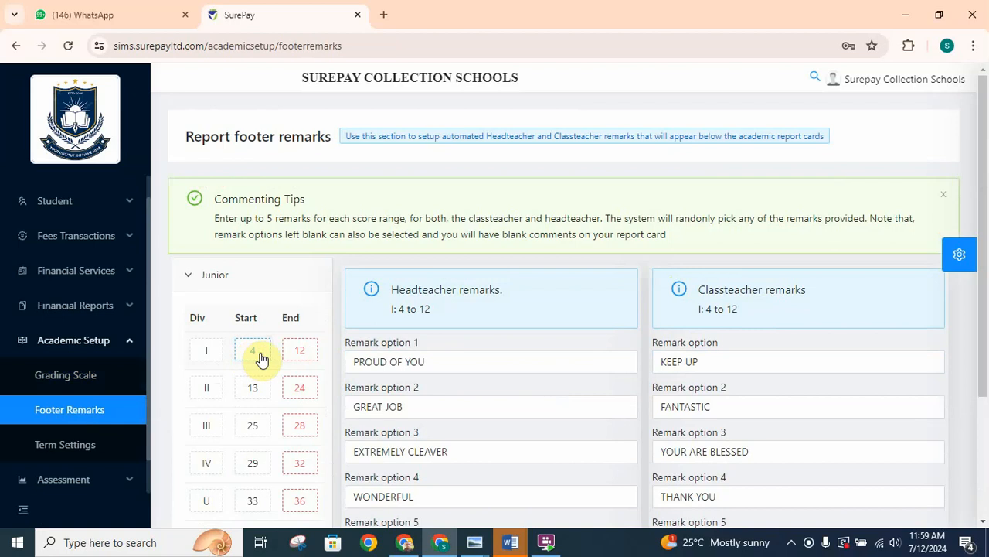
pyautogui.click(394, 360)
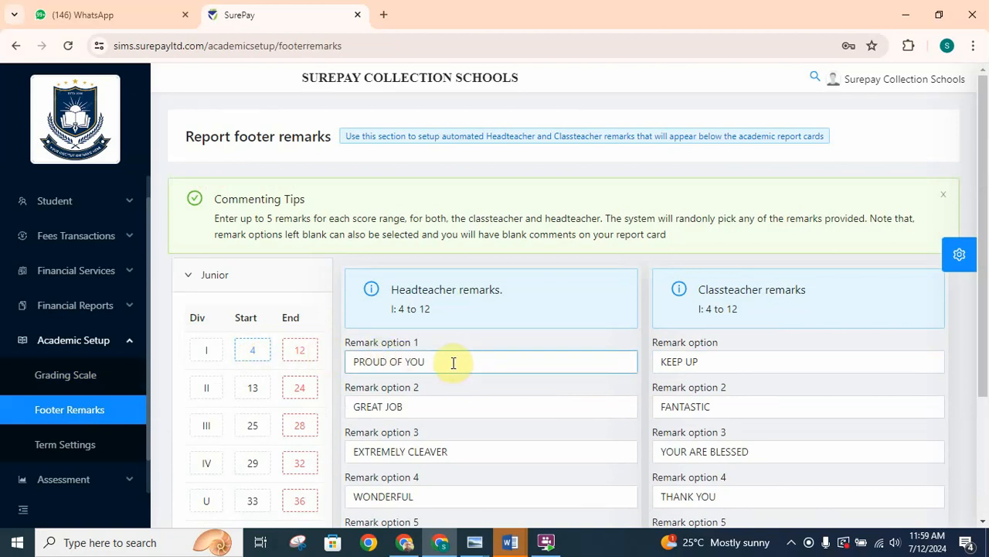
pyautogui.click(406, 411)
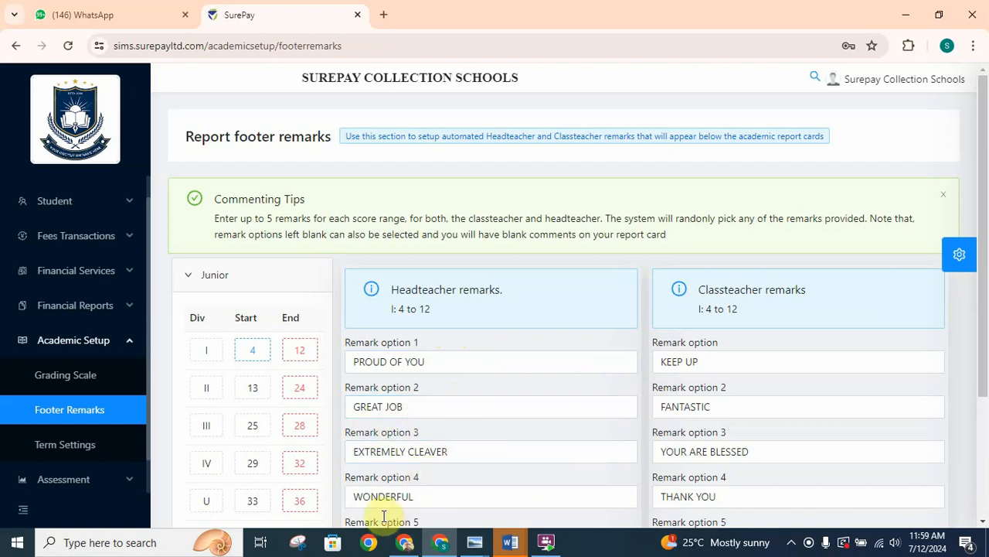
pyautogui.moveTo(981, 334); pyautogui.dragTo(981, 402)
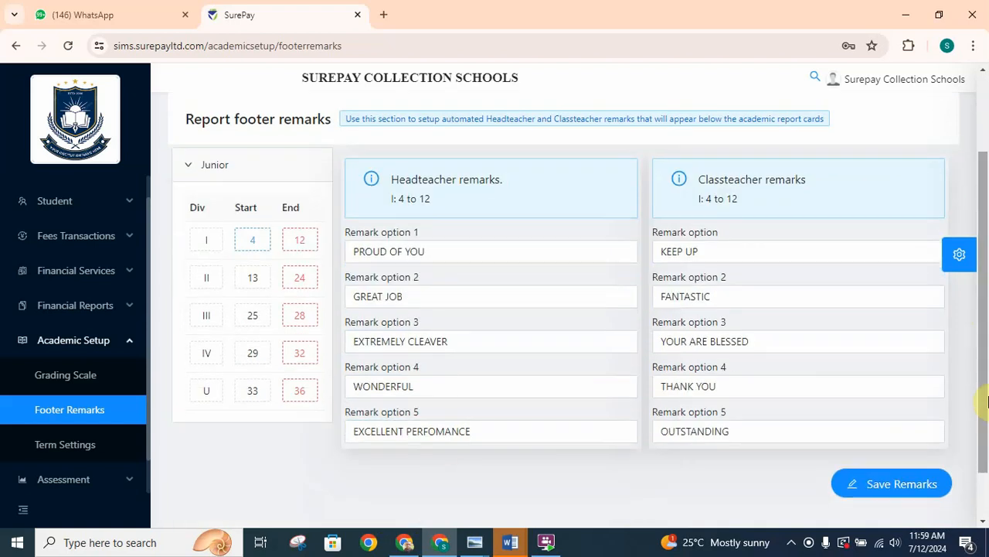
pyautogui.click(445, 443)
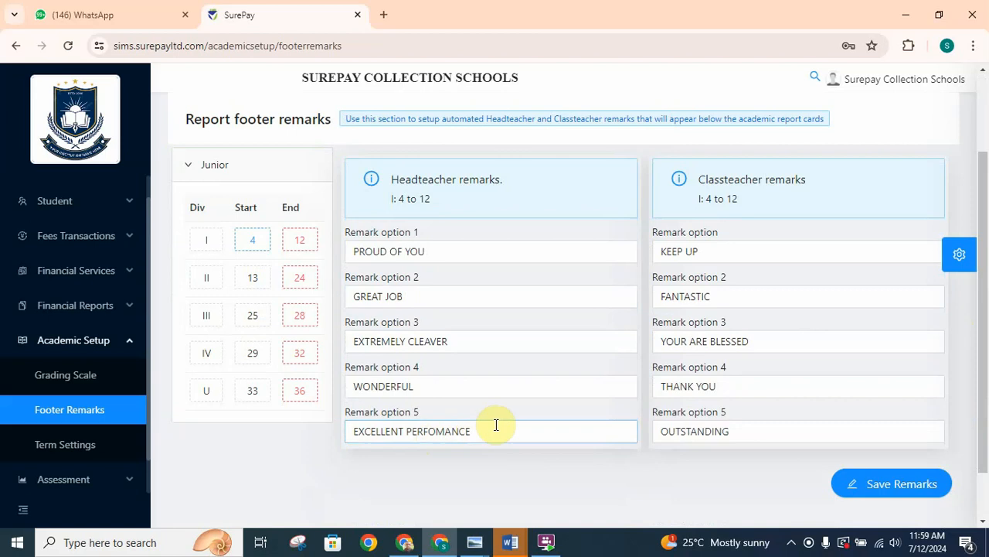
pyautogui.click(707, 249)
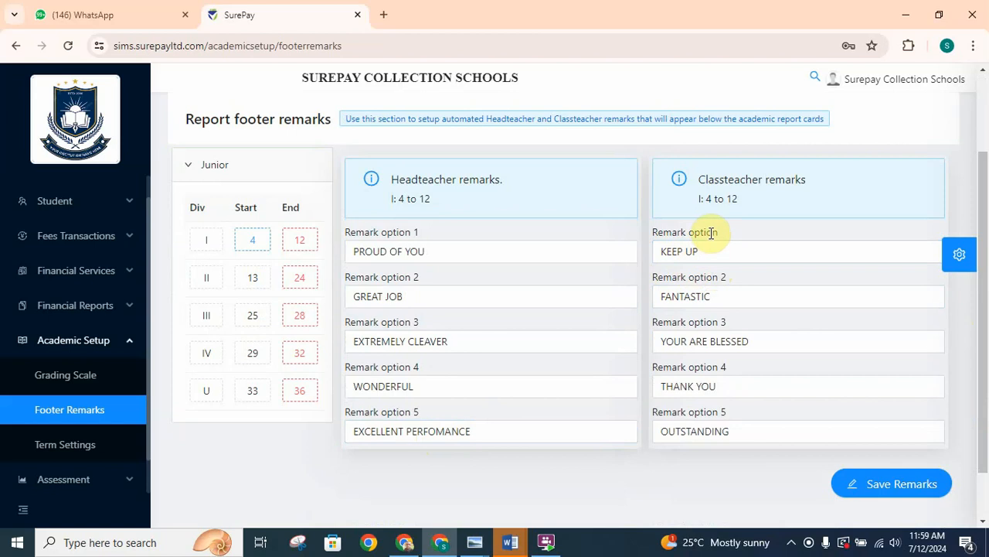
pyautogui.click(883, 487)
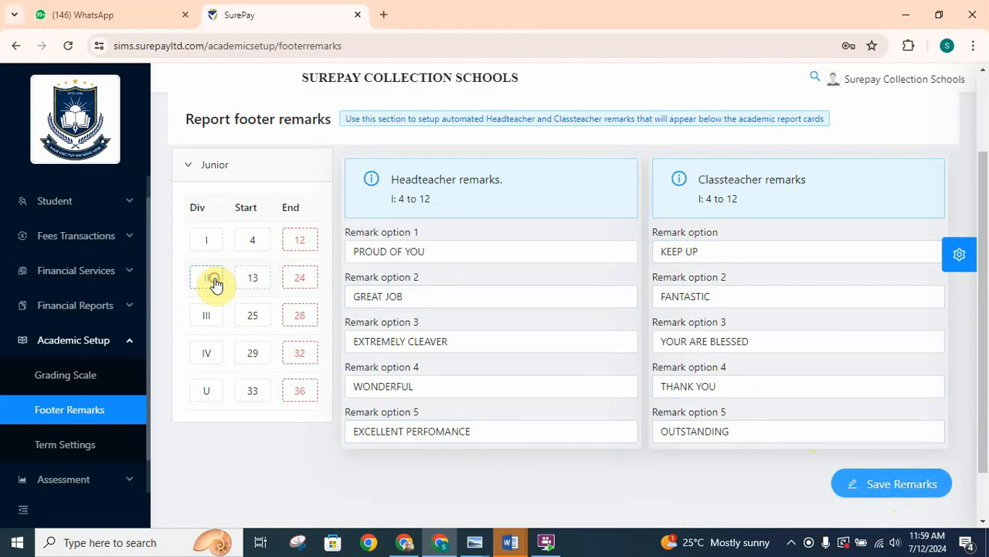
# - Review the headteacher and classteacher report footer remarks for Junior division II and save them
pyautogui.click(215, 285)
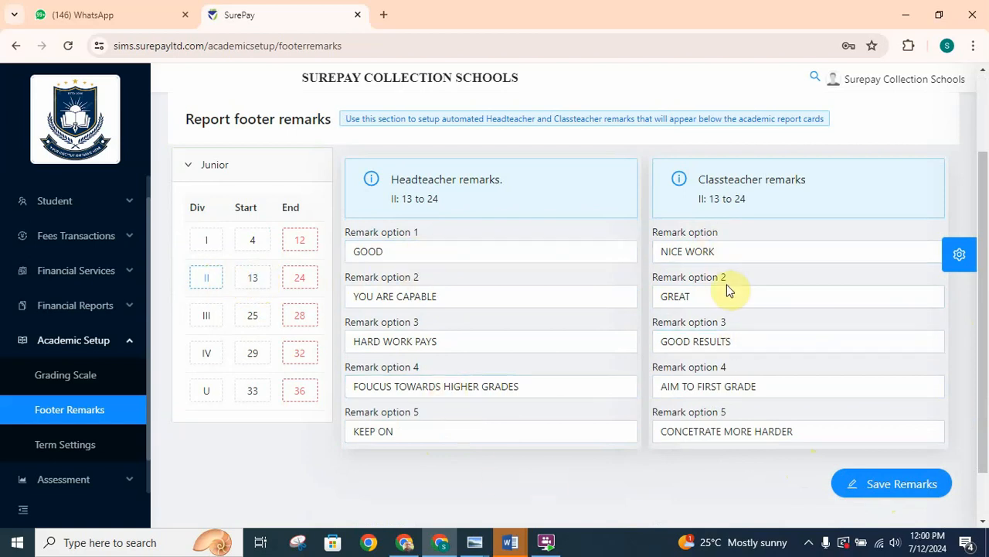
pyautogui.click(876, 484)
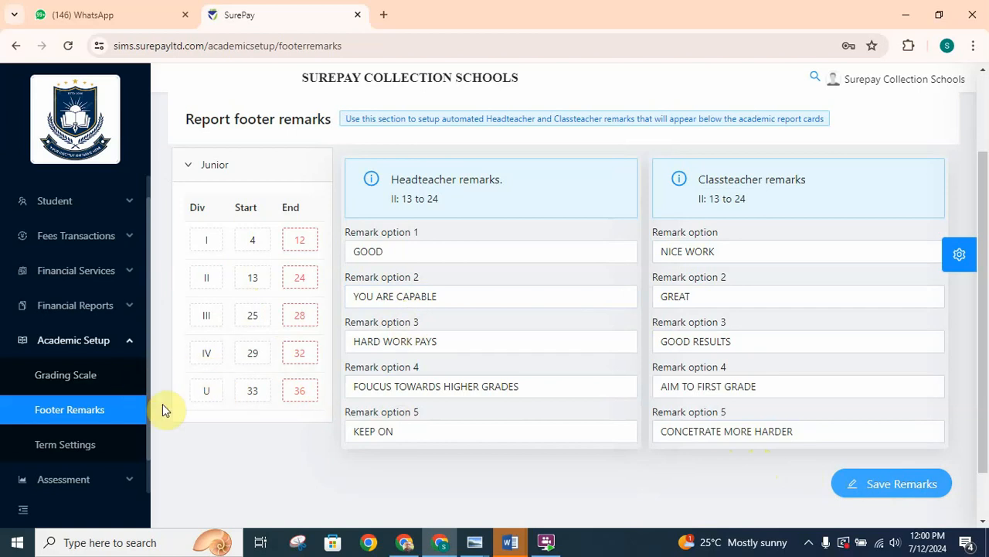
# - In the term settings, activate class P.4 section A for subject registration in TermII-2024
pyautogui.click(89, 450)
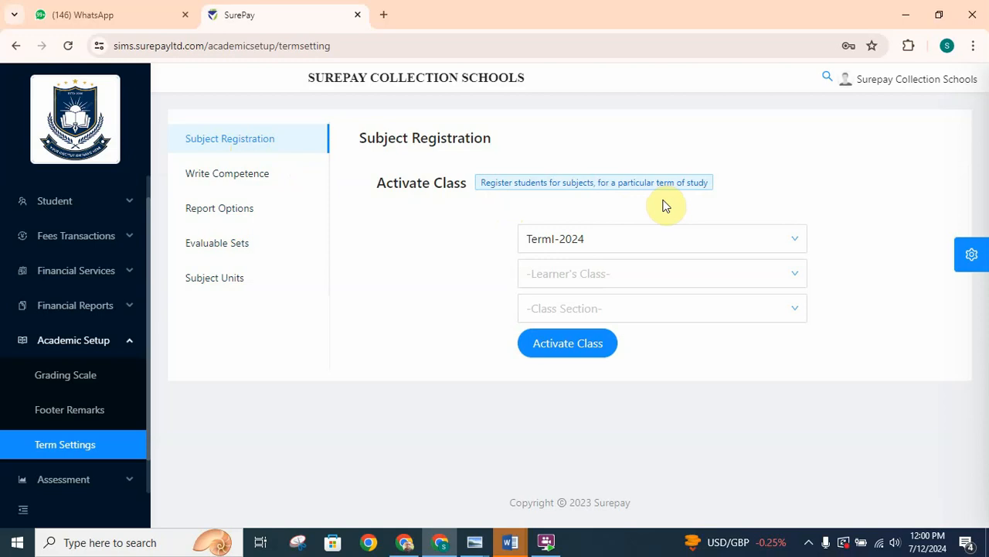
pyautogui.click(713, 244)
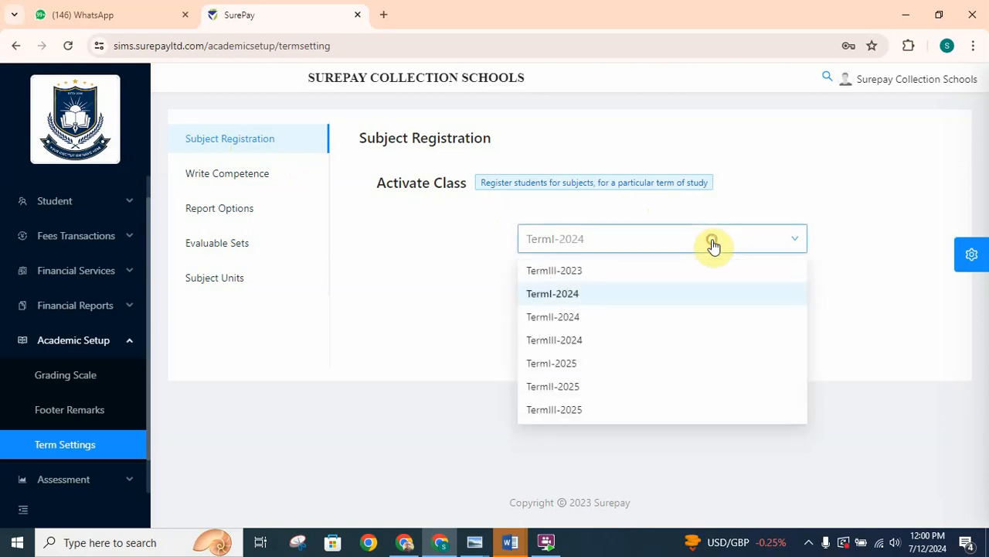
pyautogui.click(568, 318)
pyautogui.click(608, 285)
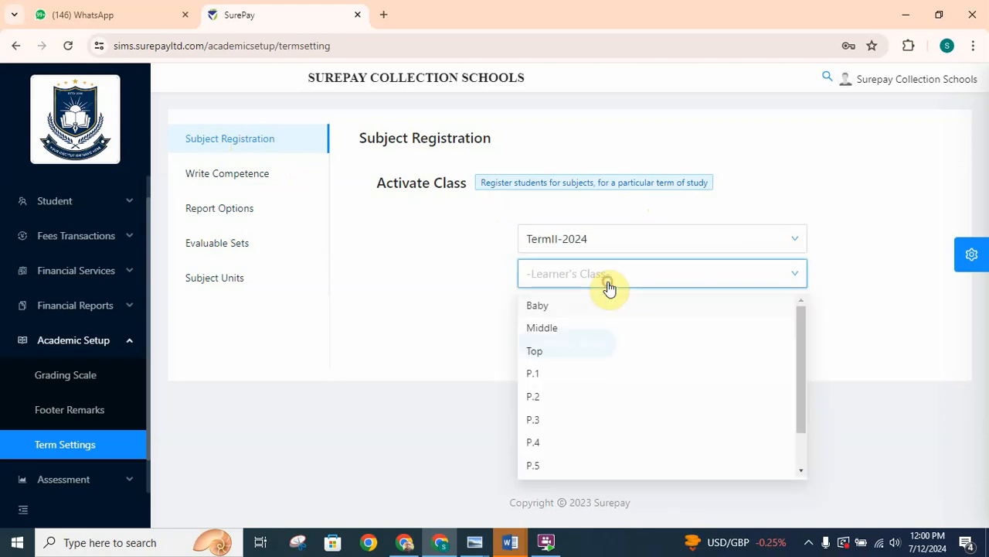
pyautogui.click(540, 447)
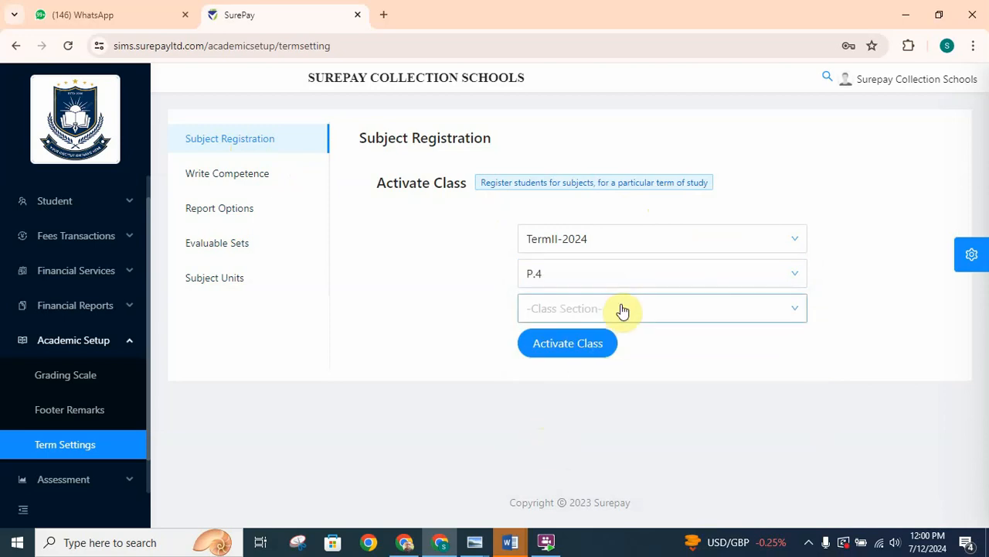
pyautogui.click(623, 311)
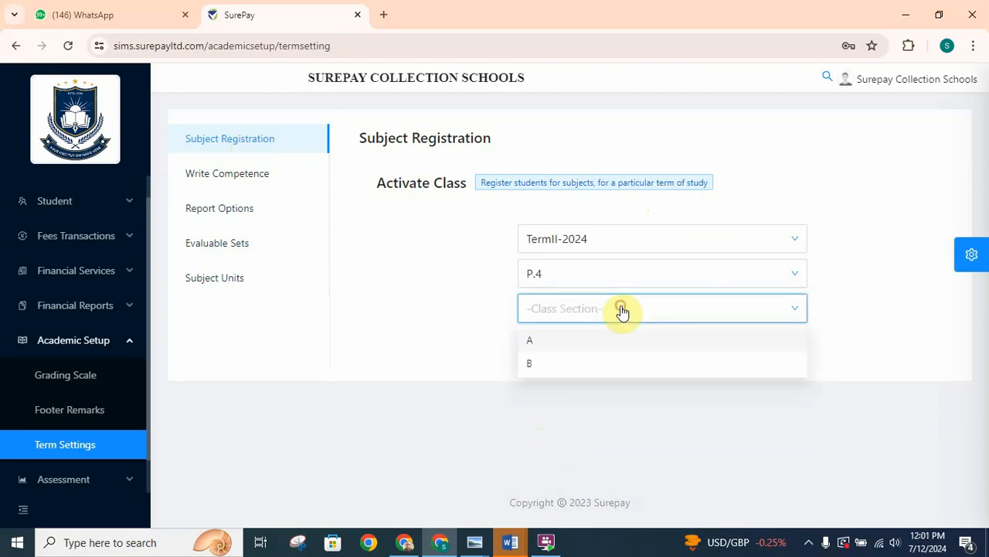
pyautogui.click(562, 348)
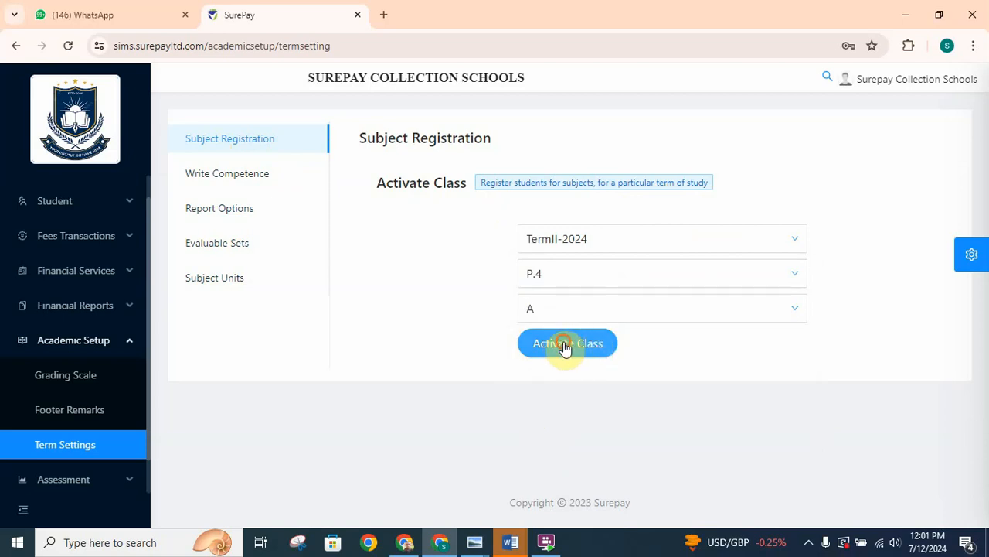
pyautogui.click(565, 349)
pyautogui.click(565, 348)
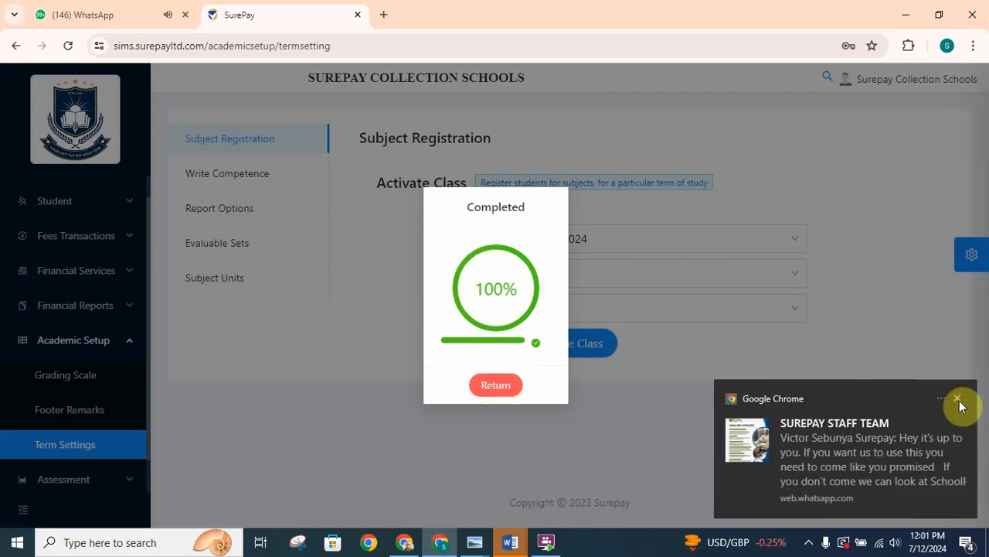
pyautogui.click(957, 399)
pyautogui.click(499, 391)
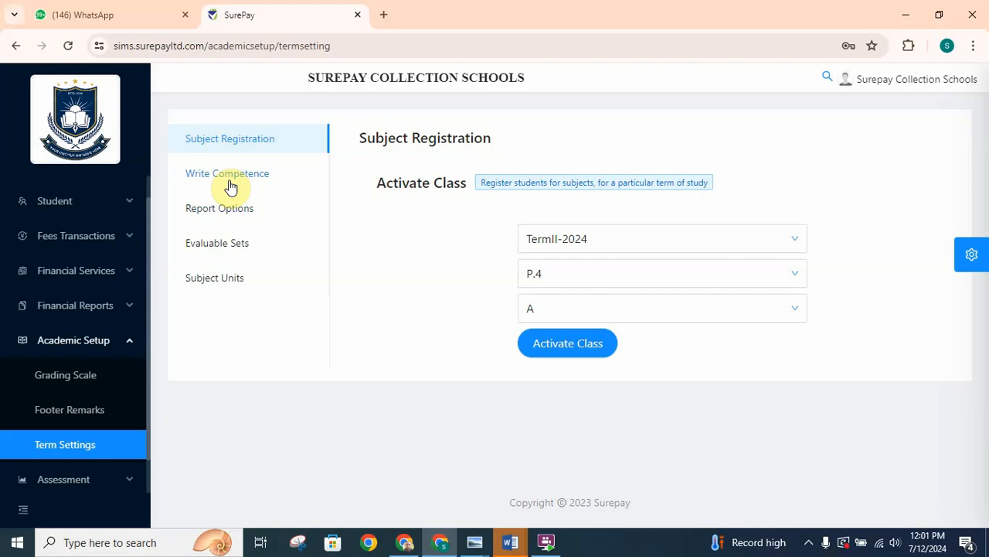
# - Bring up the evaluable sets for TermII-2024 in the term settings
pyautogui.click(210, 248)
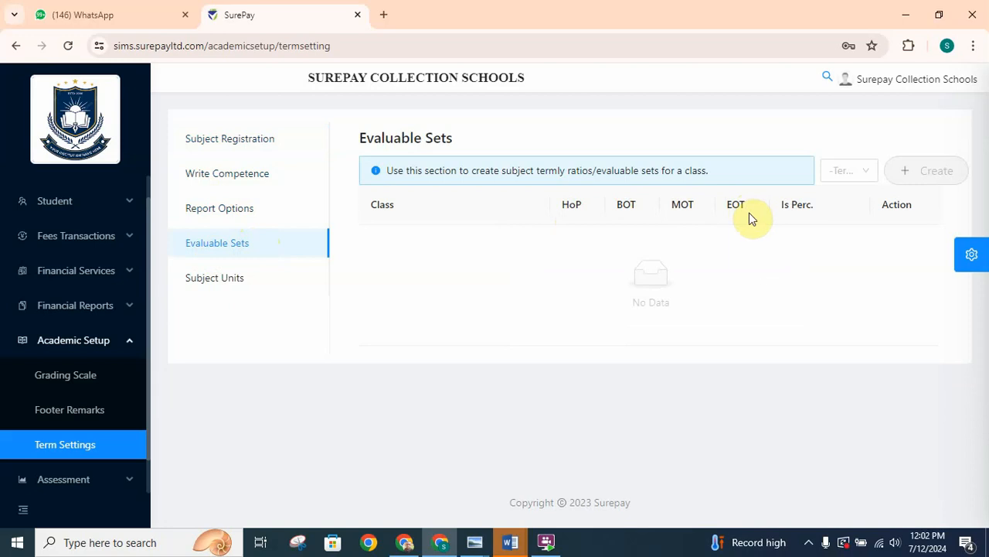
pyautogui.click(868, 173)
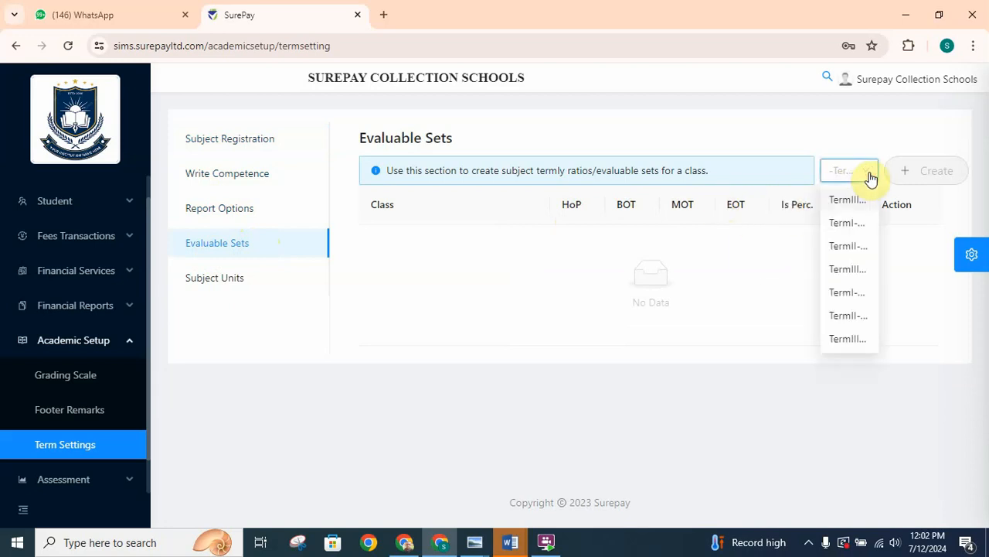
pyautogui.click(854, 255)
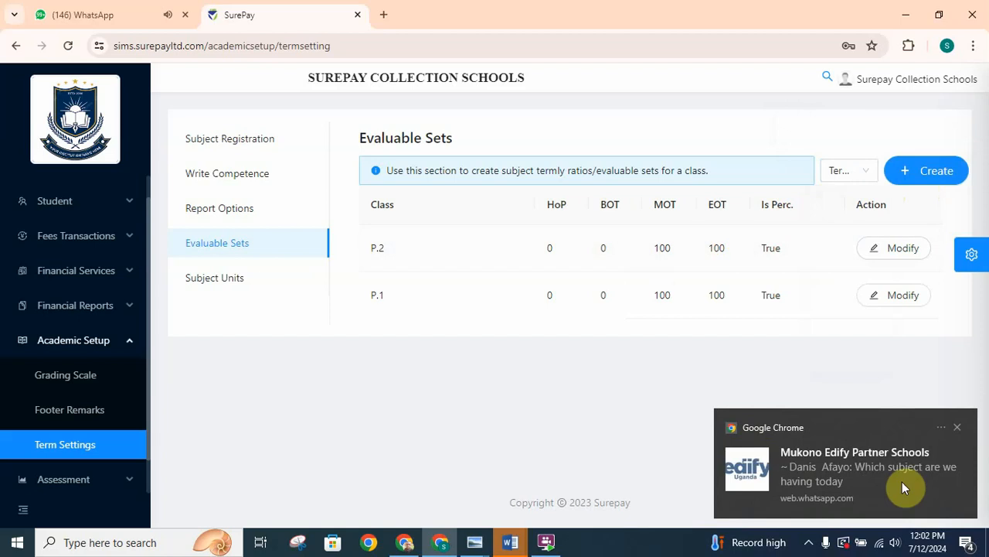
pyautogui.click(958, 427)
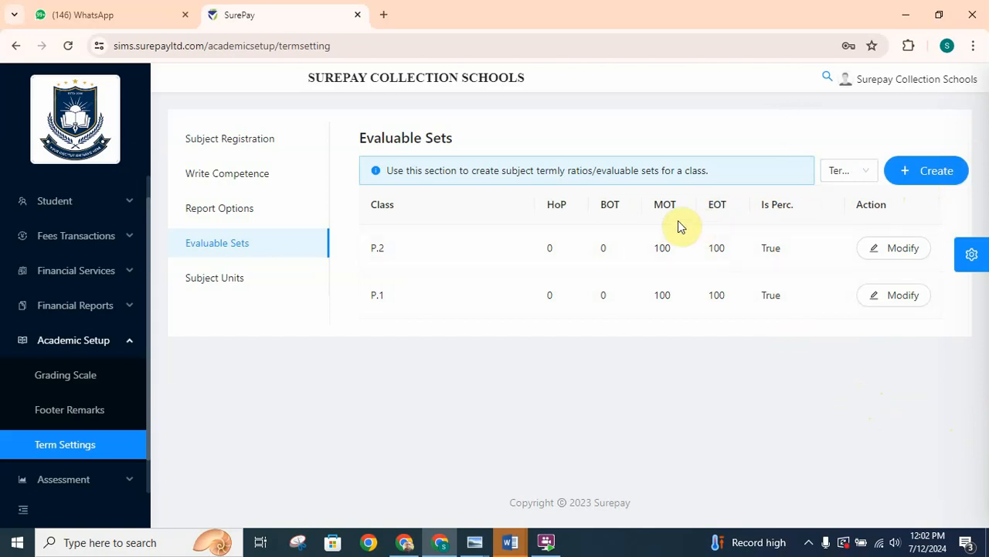
pyautogui.click(929, 173)
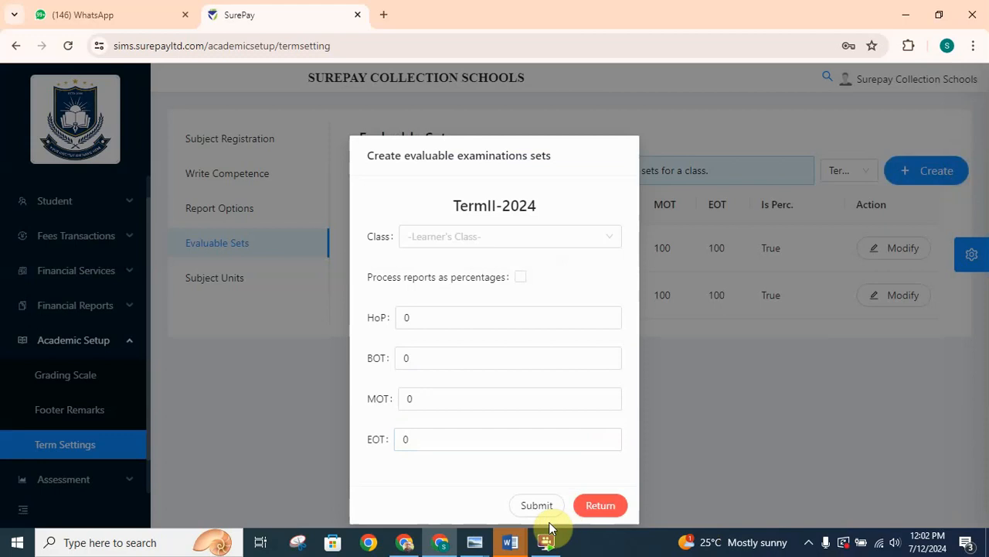
pyautogui.click(601, 505)
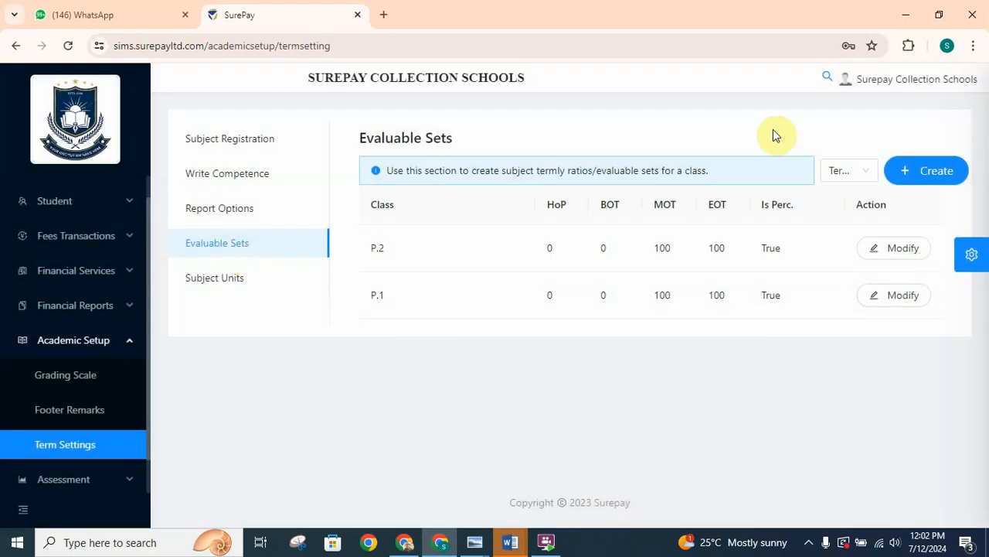
pyautogui.click(864, 173)
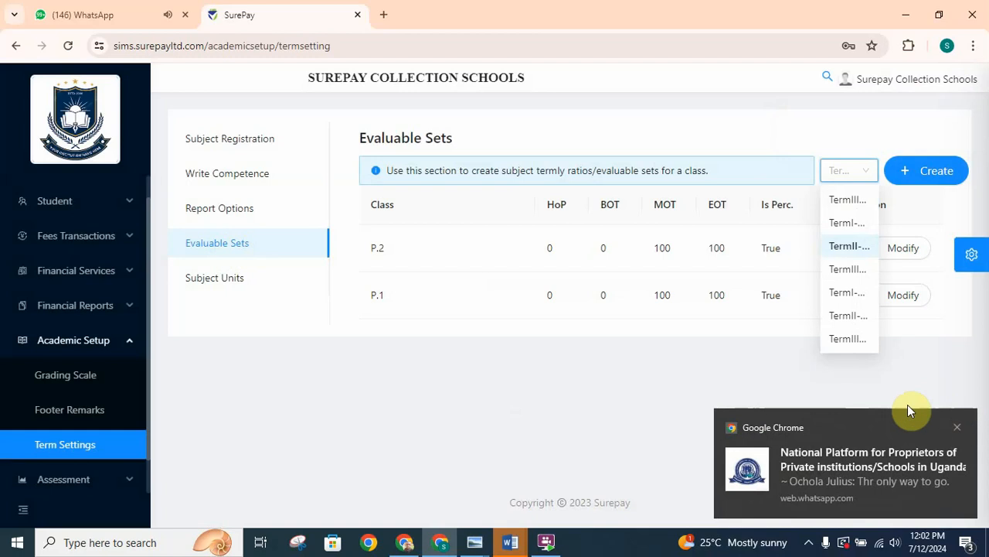
pyautogui.click(957, 429)
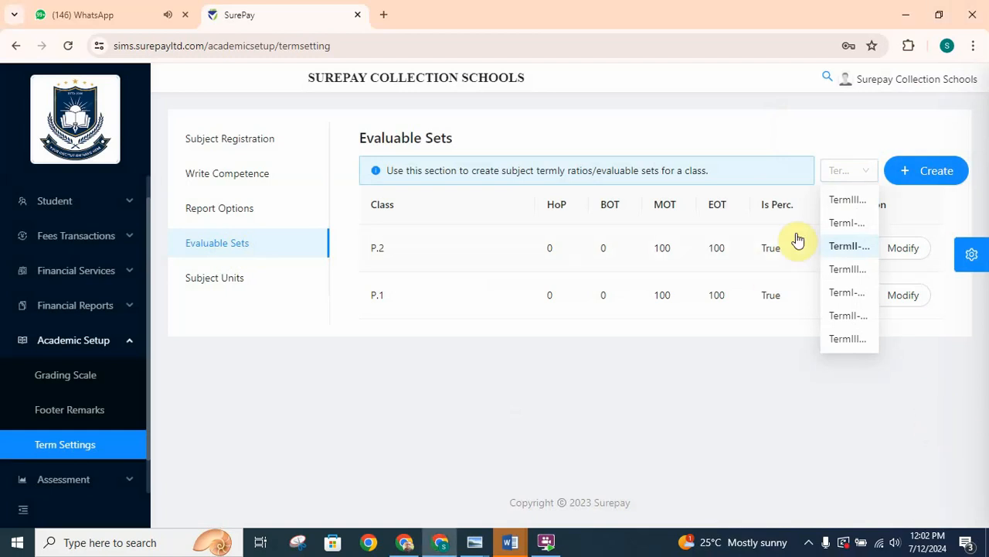
pyautogui.click(851, 249)
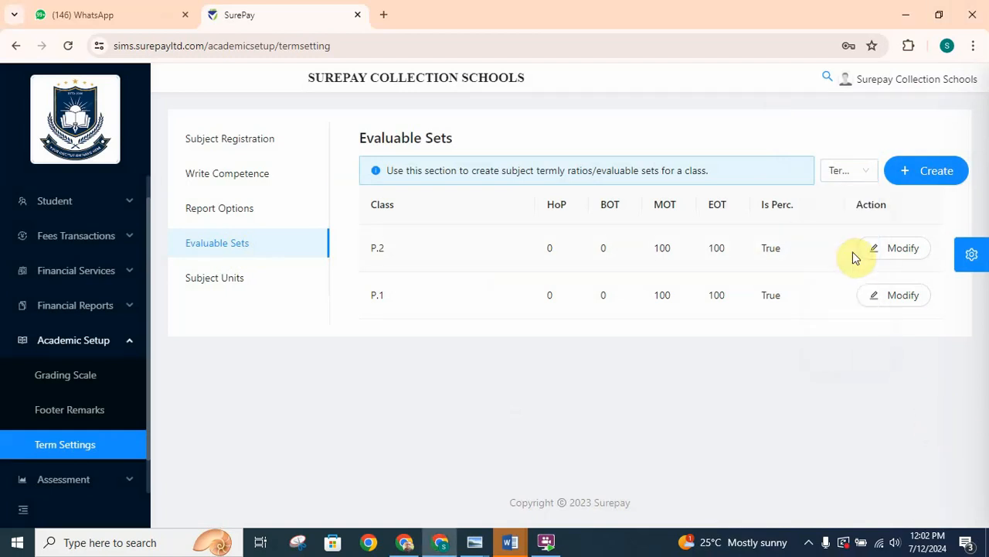
# - Fill in a new TermII-2024 evaluable examination set for class P.4 with MOT and EOT both set to 100
pyautogui.click(932, 176)
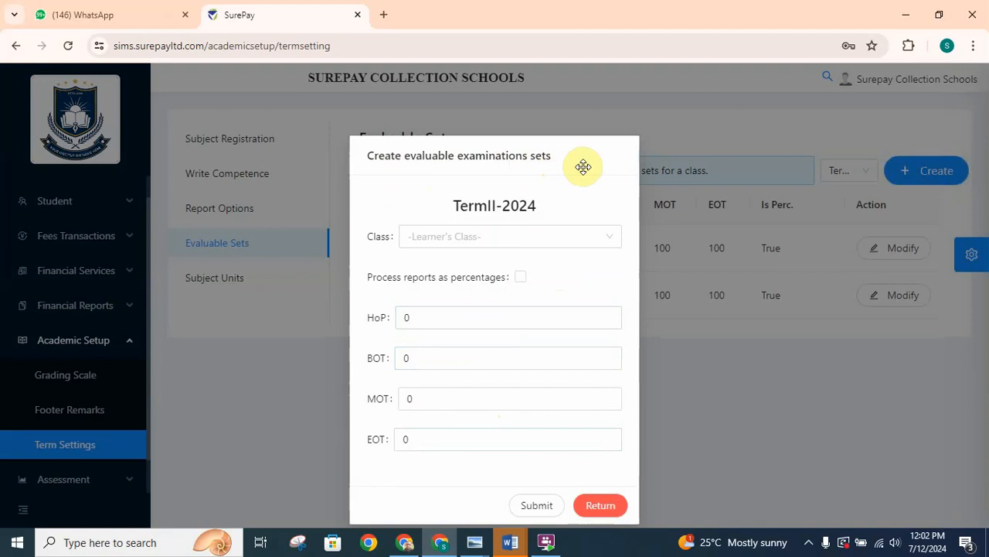
pyautogui.click(615, 240)
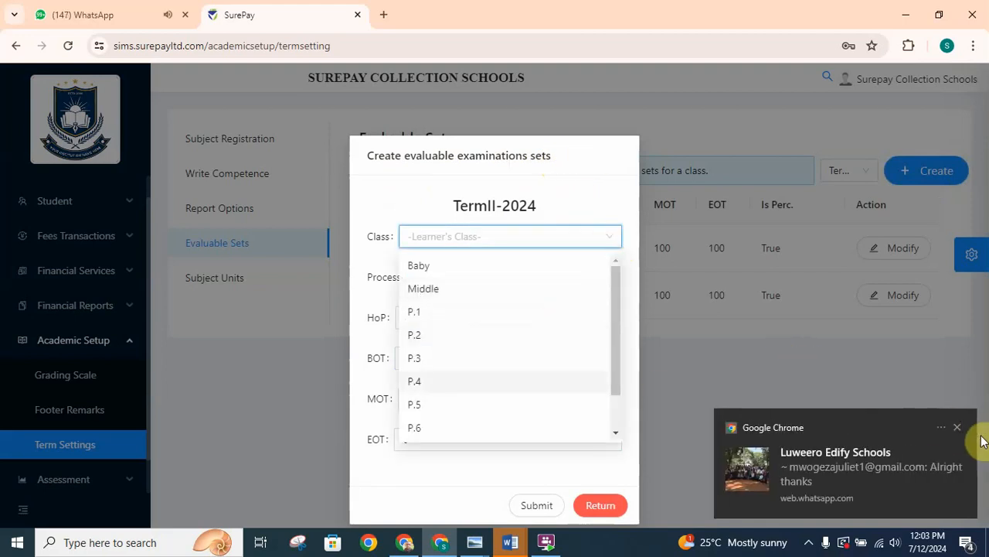
pyautogui.click(954, 428)
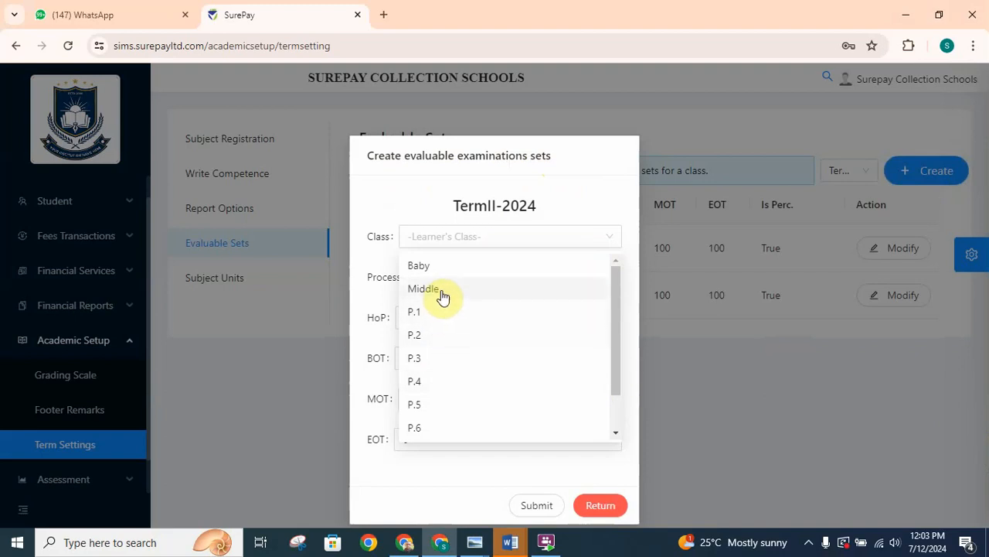
pyautogui.click(433, 384)
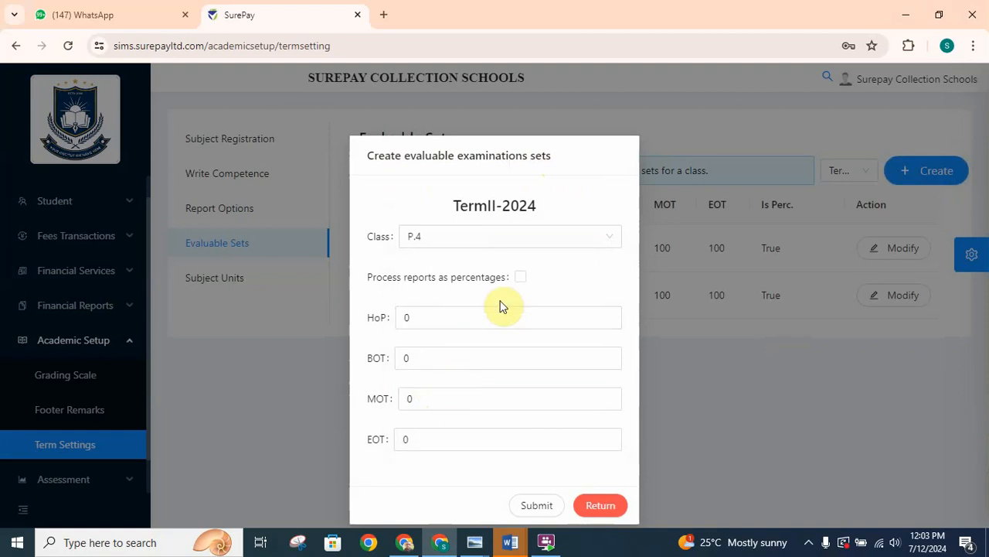
pyautogui.click(455, 400)
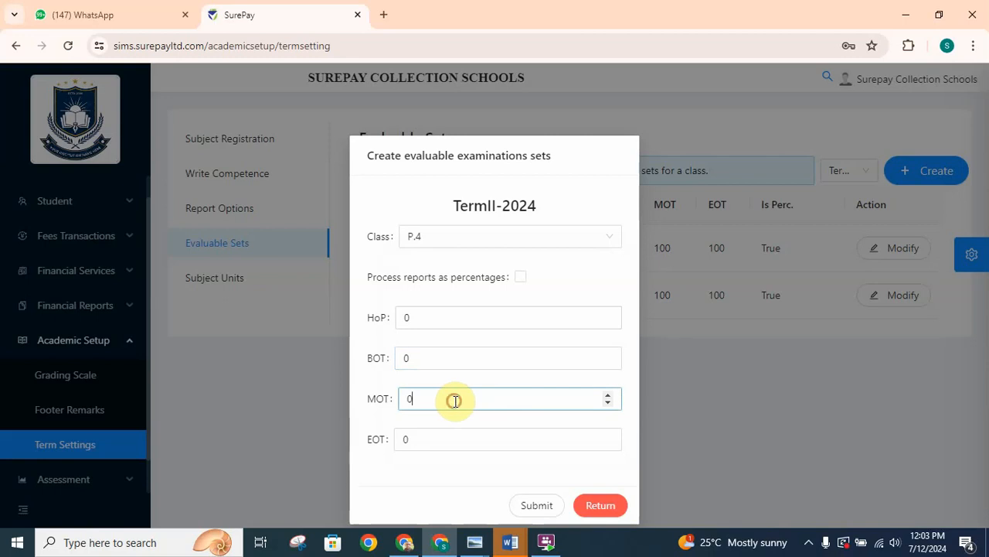
pyautogui.press('BackSpace')
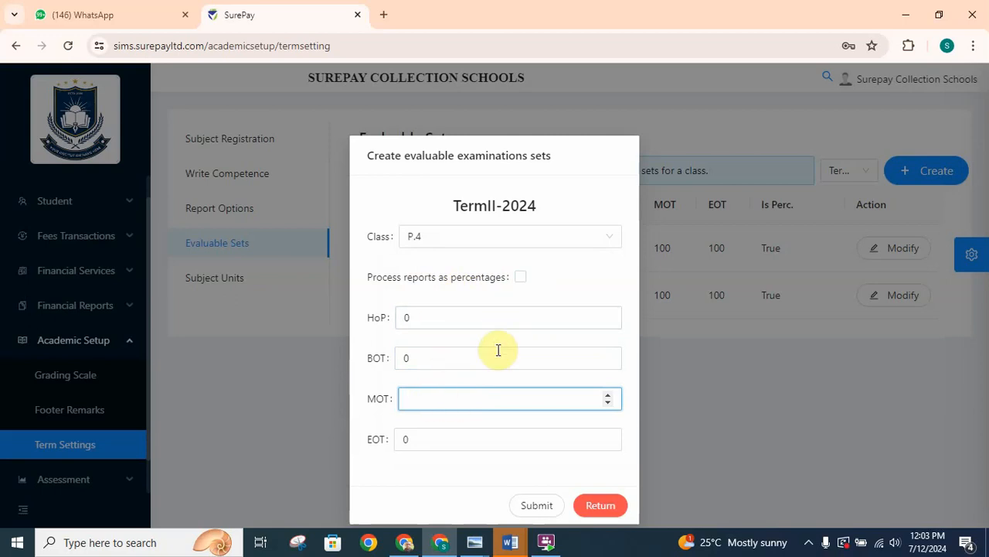
pyautogui.write('00')
pyautogui.click(422, 446)
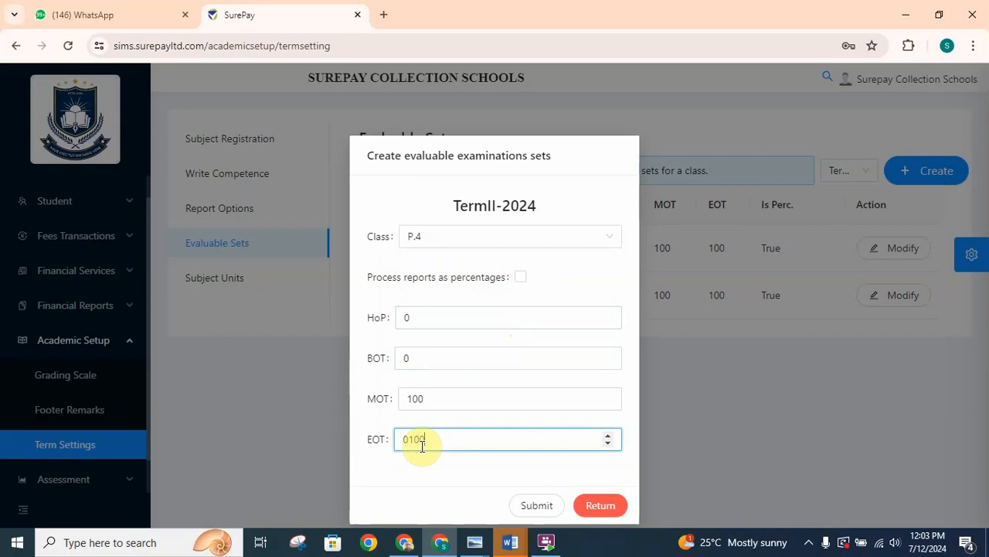
# - Try to submit the P.4 examination set with processing reports as percentages turned off
pyautogui.click(520, 276)
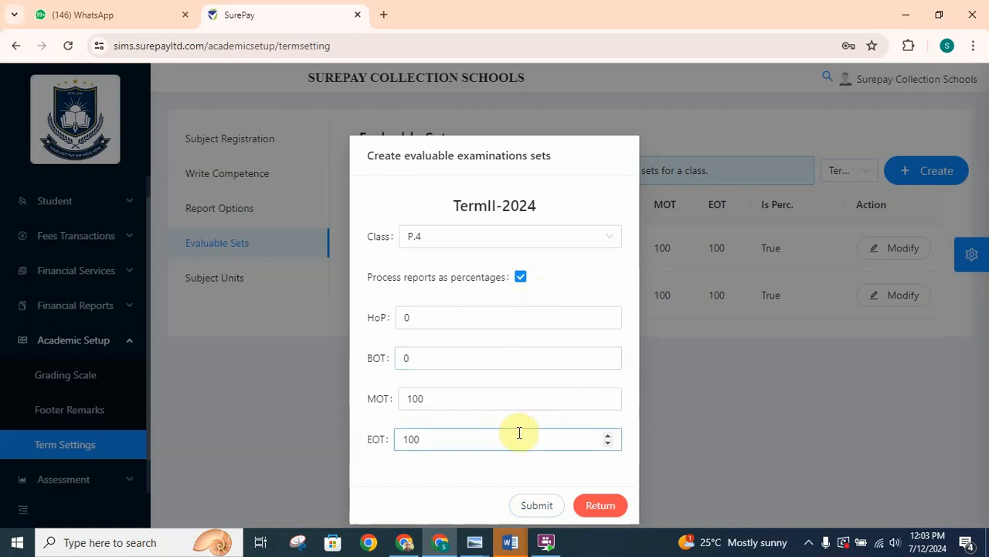
pyautogui.click(522, 280)
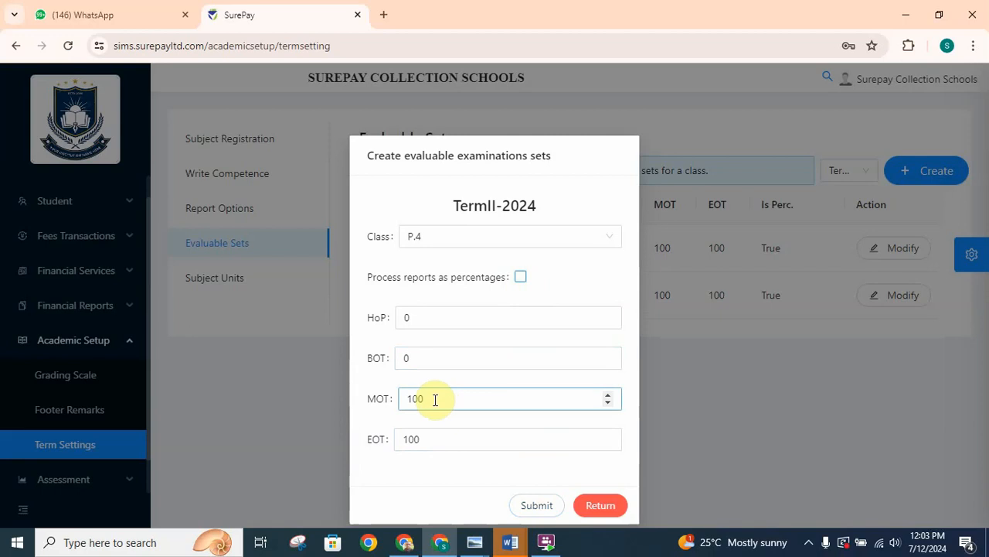
pyautogui.click(431, 309)
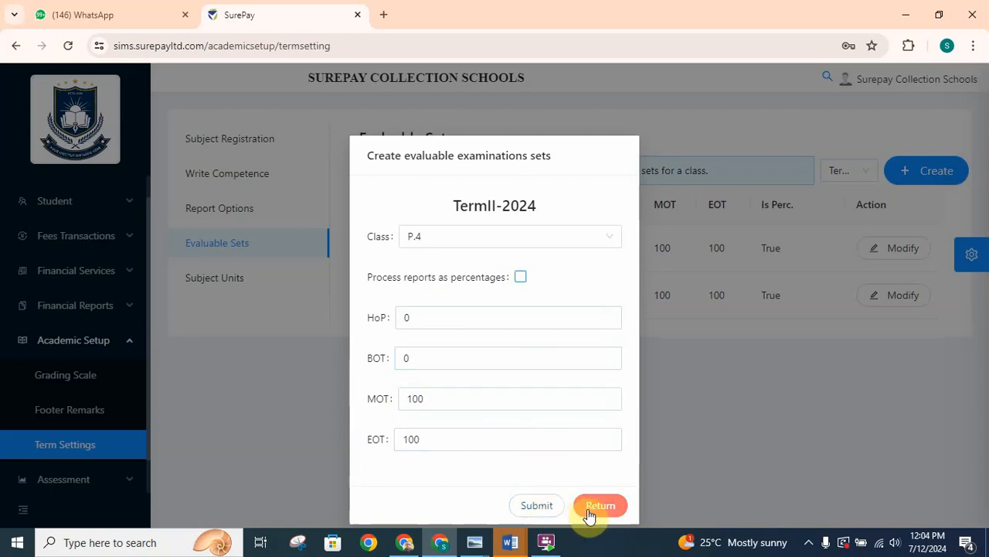
pyautogui.click(550, 509)
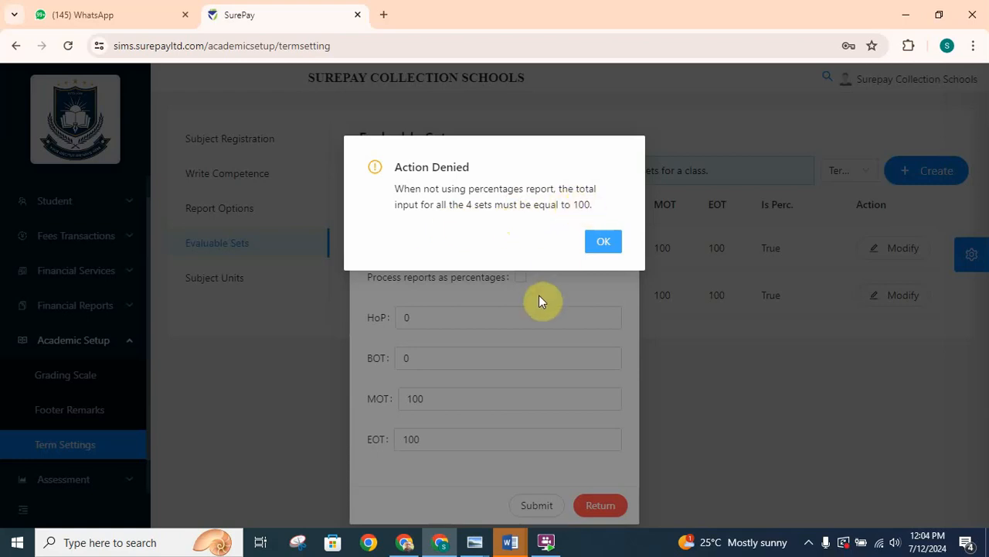
pyautogui.click(604, 246)
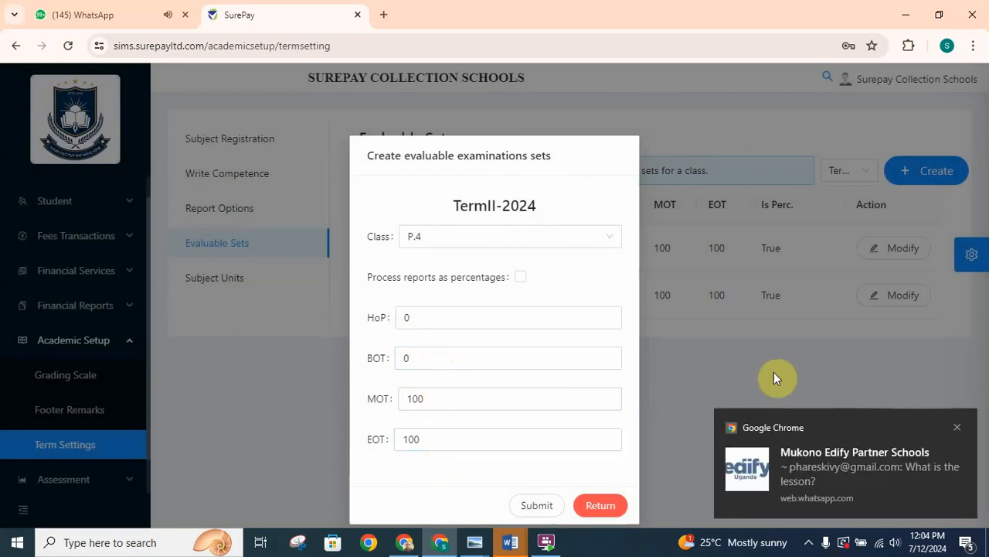
pyautogui.click(958, 428)
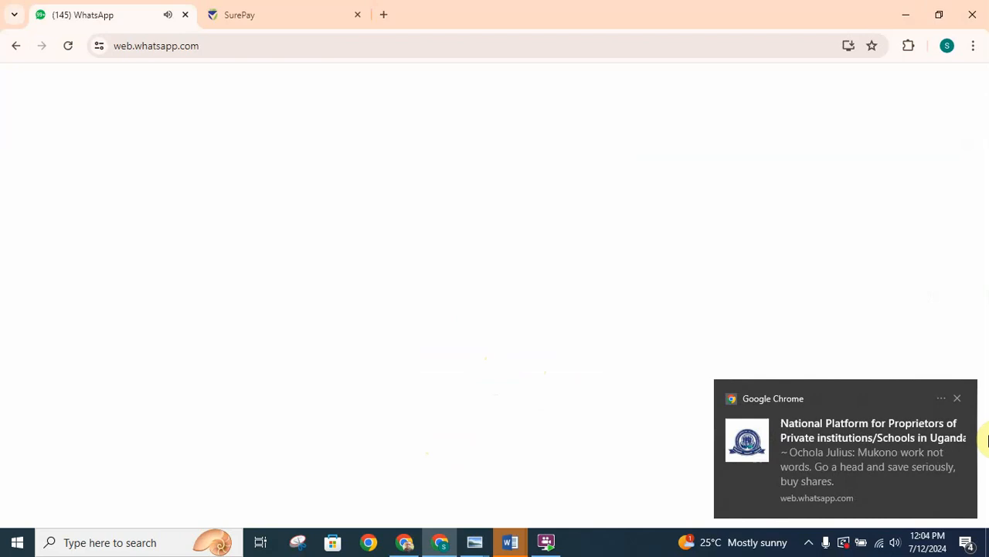
pyautogui.click(957, 398)
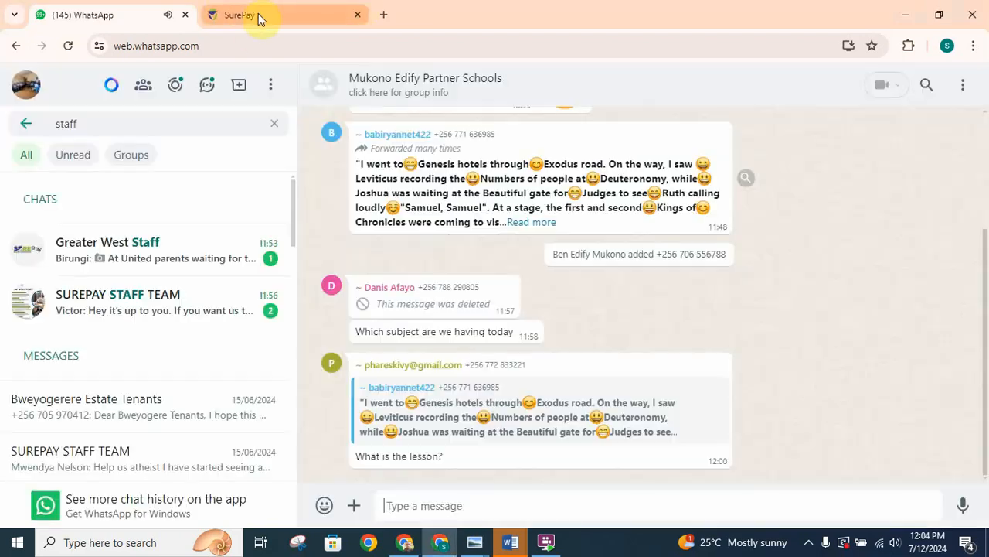
pyautogui.click(260, 15)
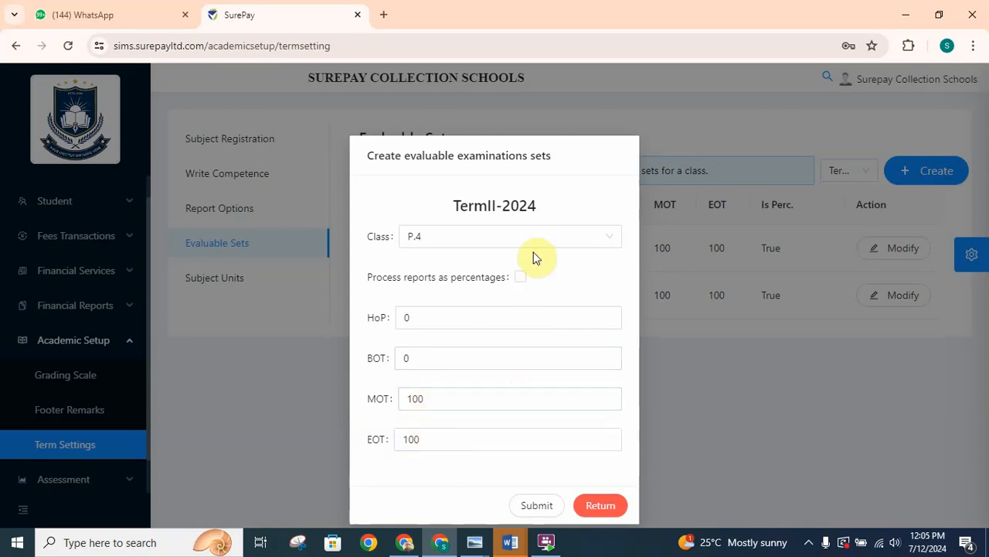
# - Turn on processing reports as percentages for the P.4 examination set and submit it
pyautogui.click(520, 277)
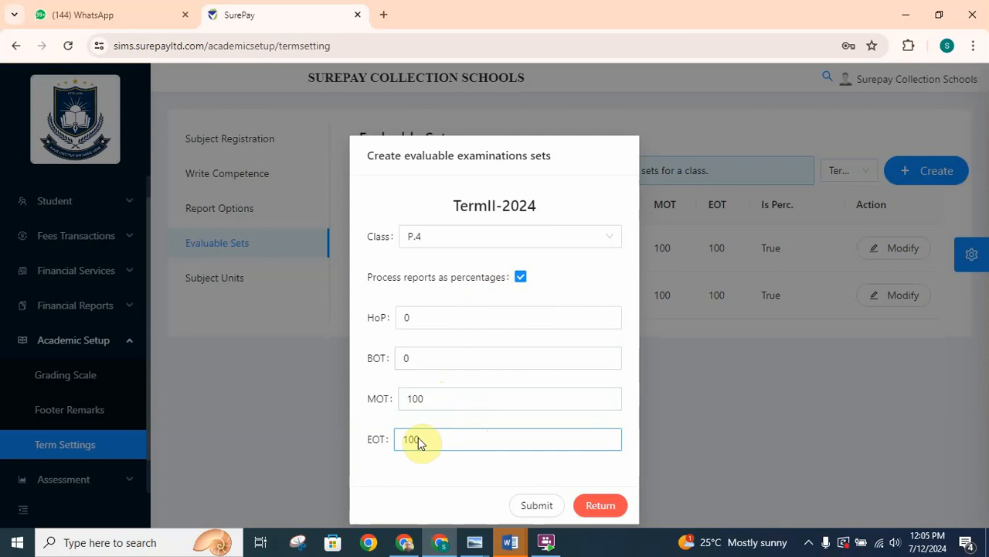
pyautogui.click(541, 507)
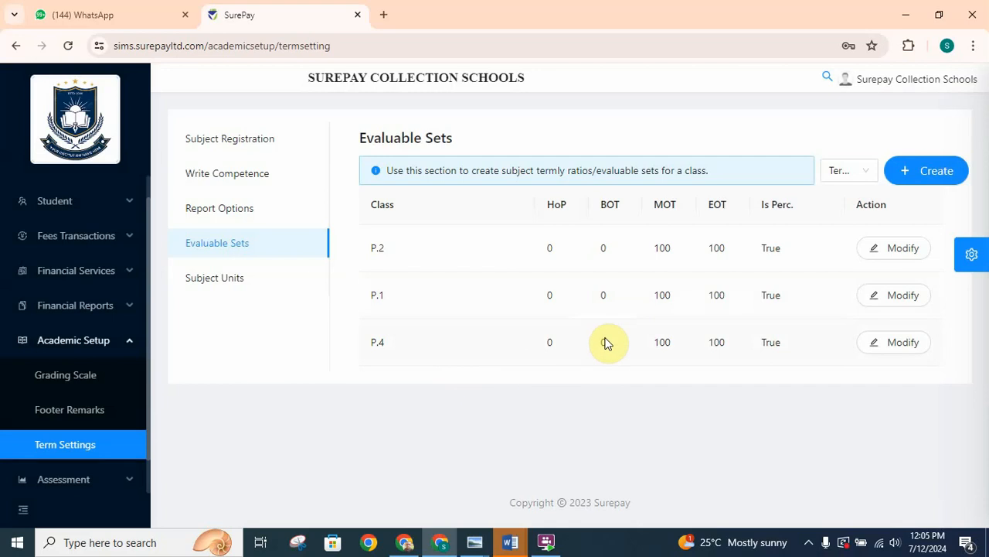
# - Close the WhatsApp page, collapse the academic setup section and open sims.surepayltd.com in a new browser tab
pyautogui.click(184, 15)
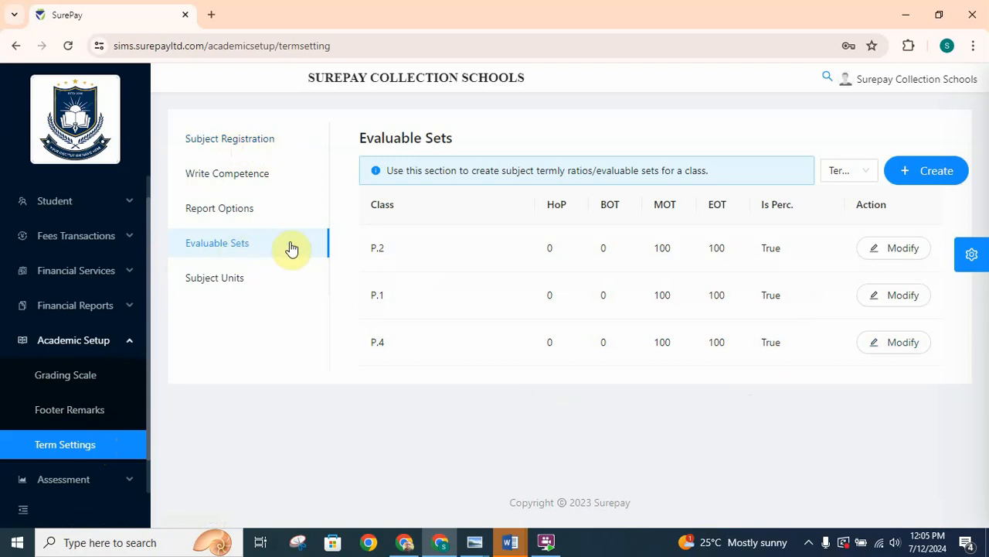
pyautogui.click(129, 342)
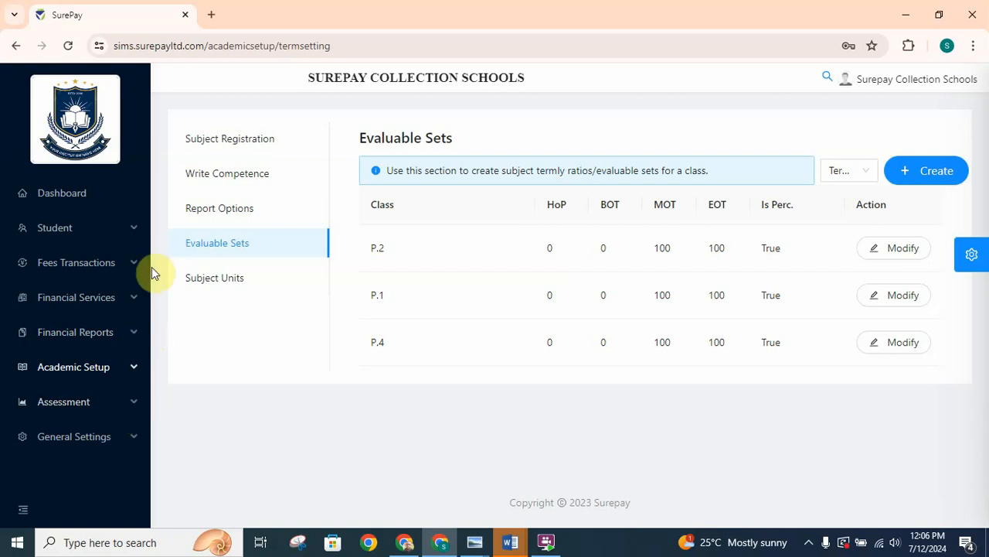
pyautogui.click(211, 14)
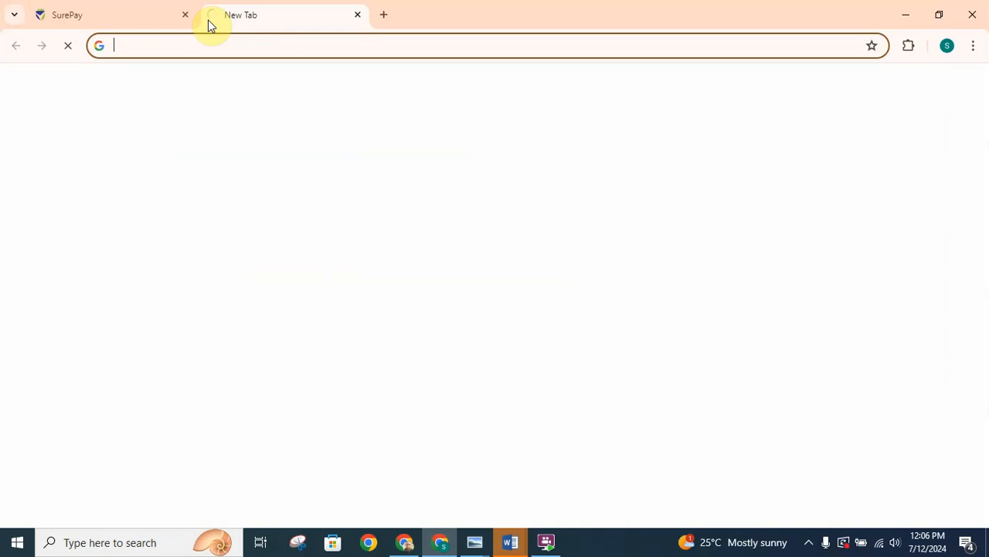
pyautogui.click(296, 46)
pyautogui.write('SIMS')
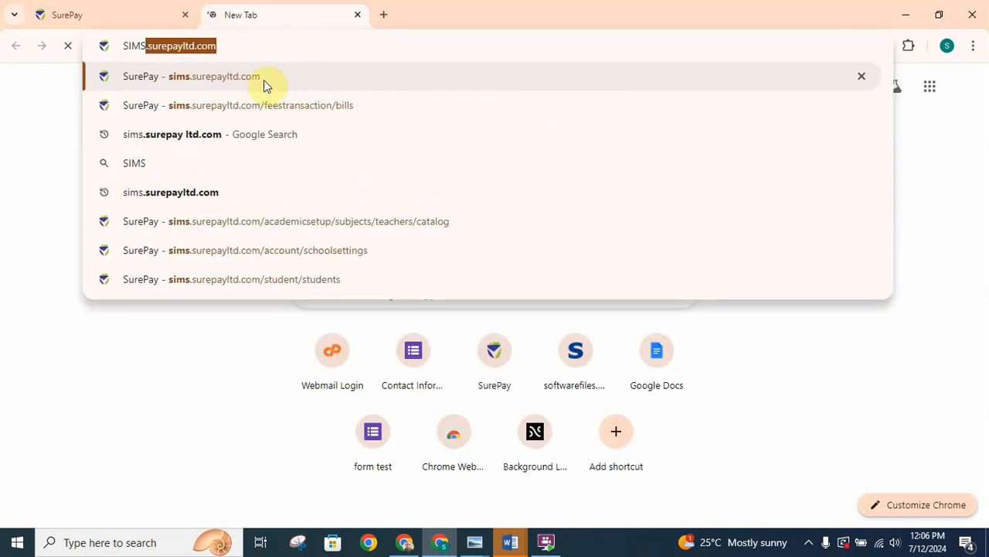
pyautogui.click(263, 78)
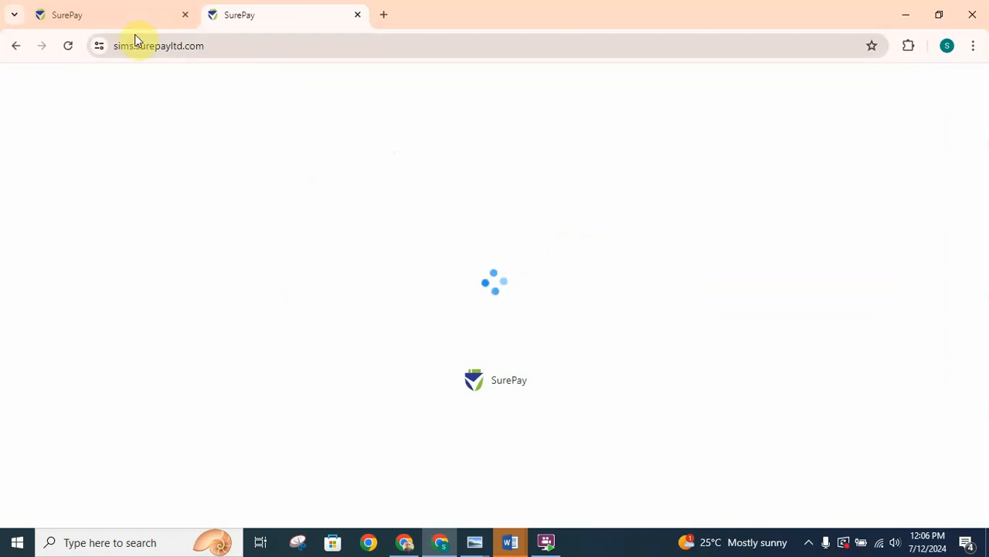
# - Go to the system users in the administrator's SurePay session and copy the e-mail address of the last-listed teacher
pyautogui.moveTo(120, 31)
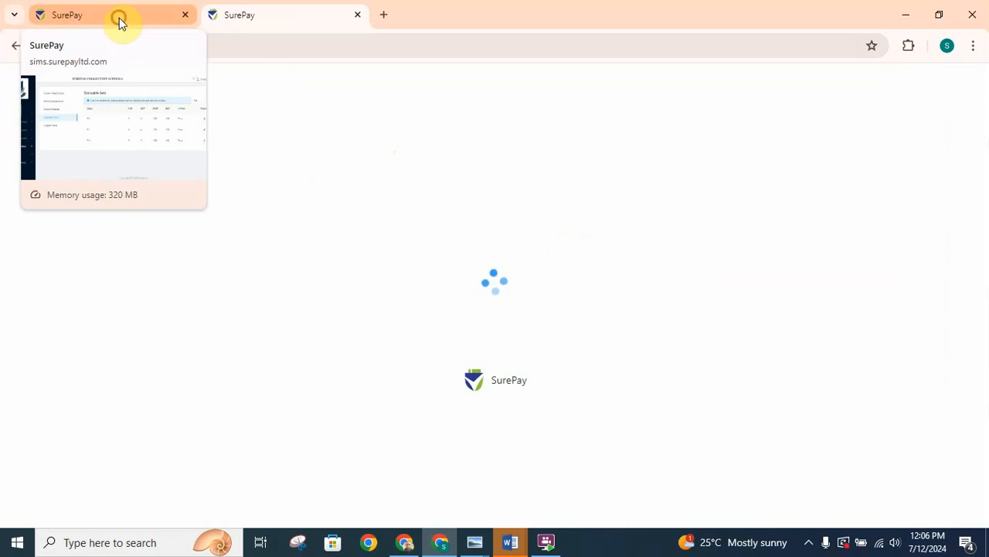
pyautogui.click(120, 18)
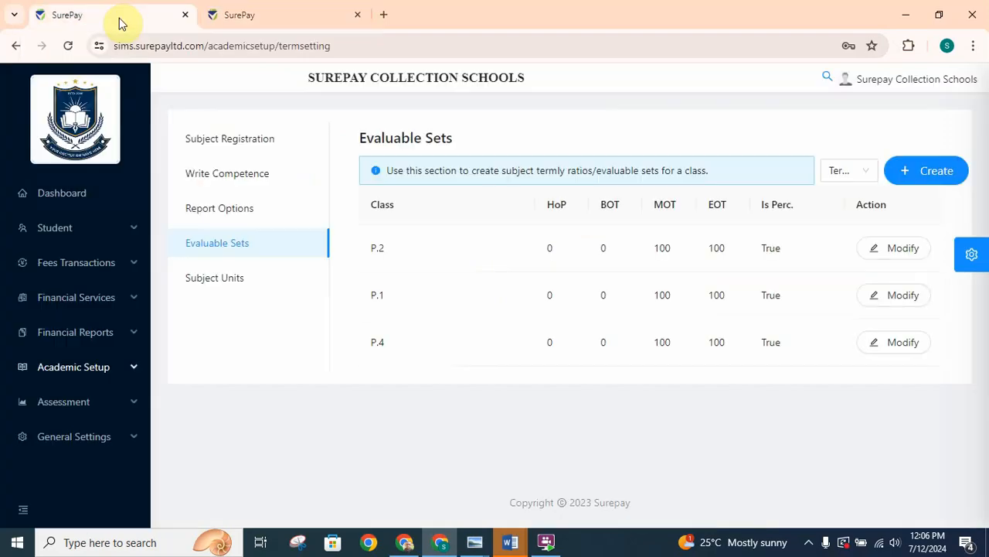
pyautogui.click(108, 442)
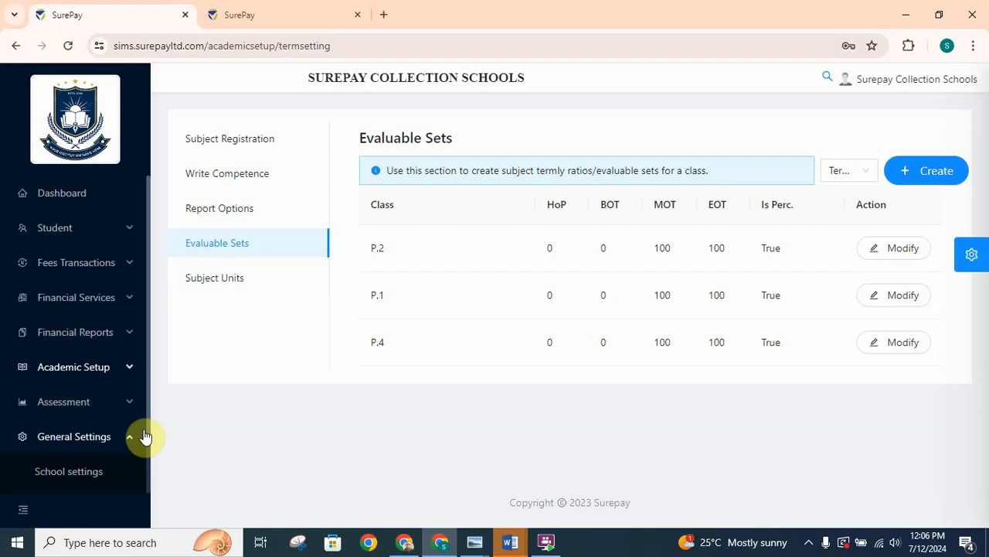
pyautogui.scroll(-1, 148, 433)
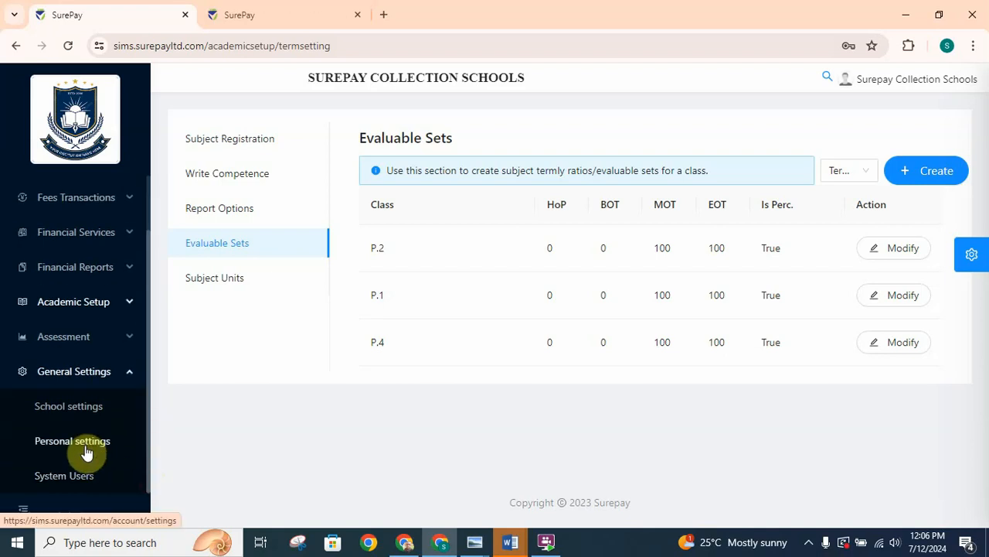
pyautogui.click(63, 483)
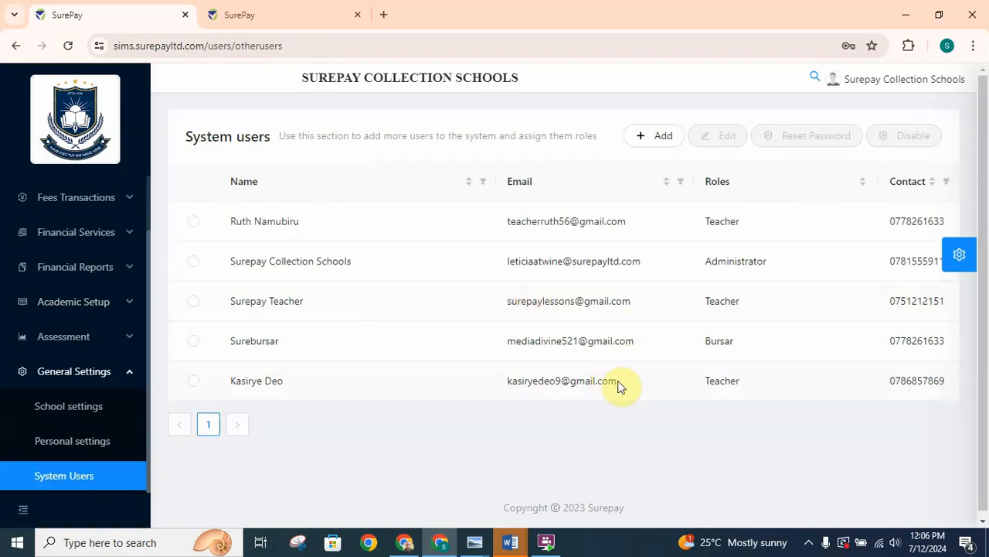
pyautogui.moveTo(618, 380); pyautogui.dragTo(498, 393)
pyautogui.hotkey('ctrl', 'c')
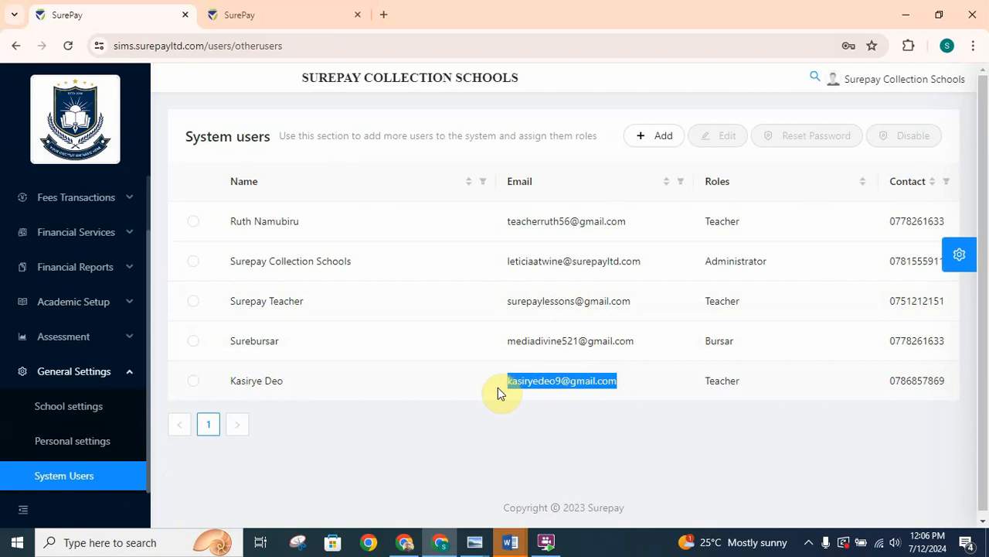
# - Log in to the second SurePay session with the copied teacher e-mail and the account password
pyautogui.click(290, 17)
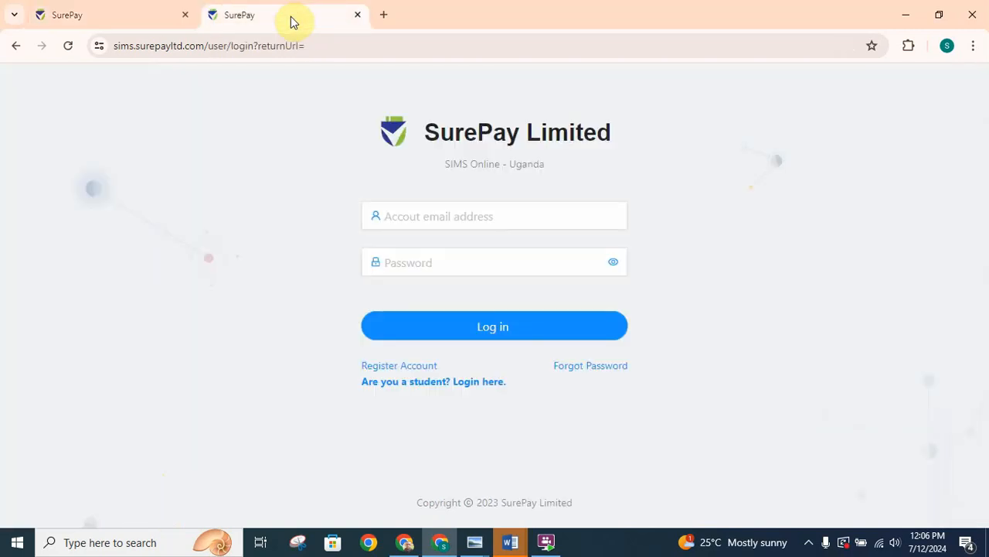
pyautogui.click(447, 213)
pyautogui.hotkey('ctrl', 'v')
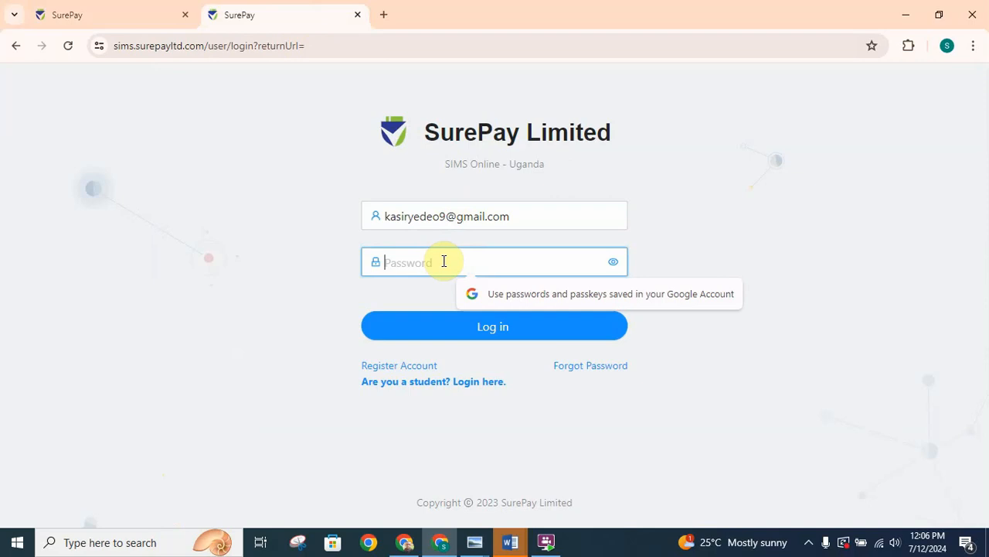
pyautogui.write('***')
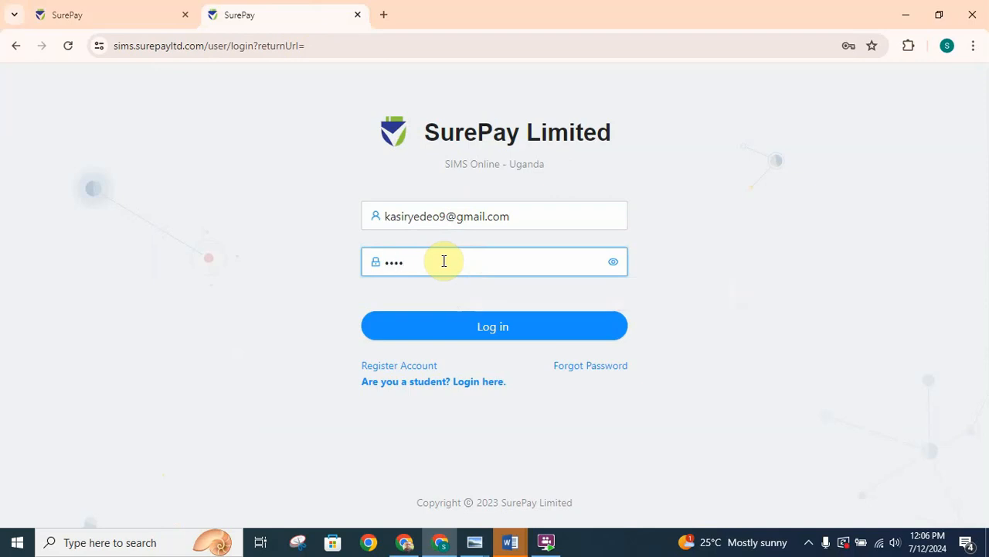
pyautogui.press('BackSpace')
pyautogui.press('BackSpace')
pyautogui.press('BackSpace')
pyautogui.write('**')
pyautogui.click(481, 327)
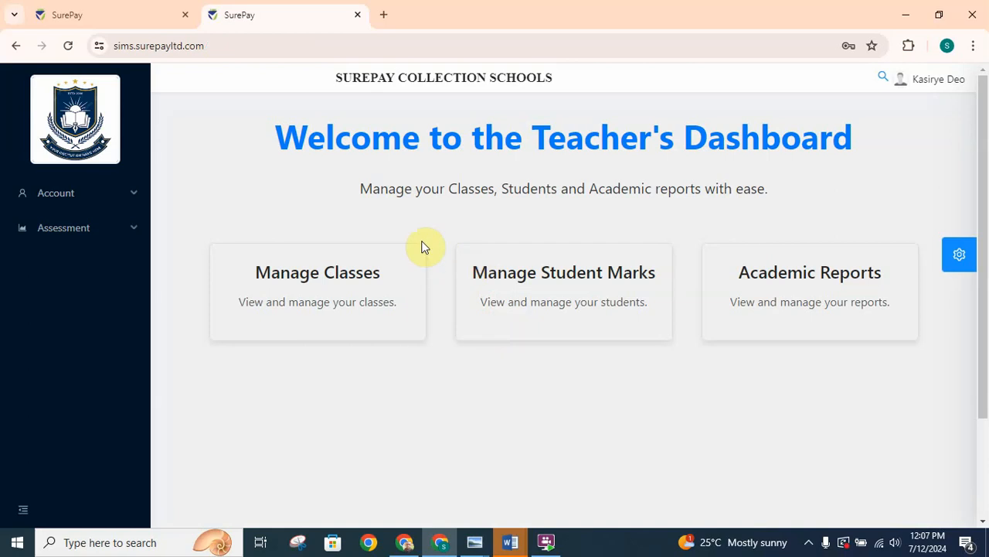
# - Bring up the teacher's own subjects load from the assessment section
pyautogui.click(135, 231)
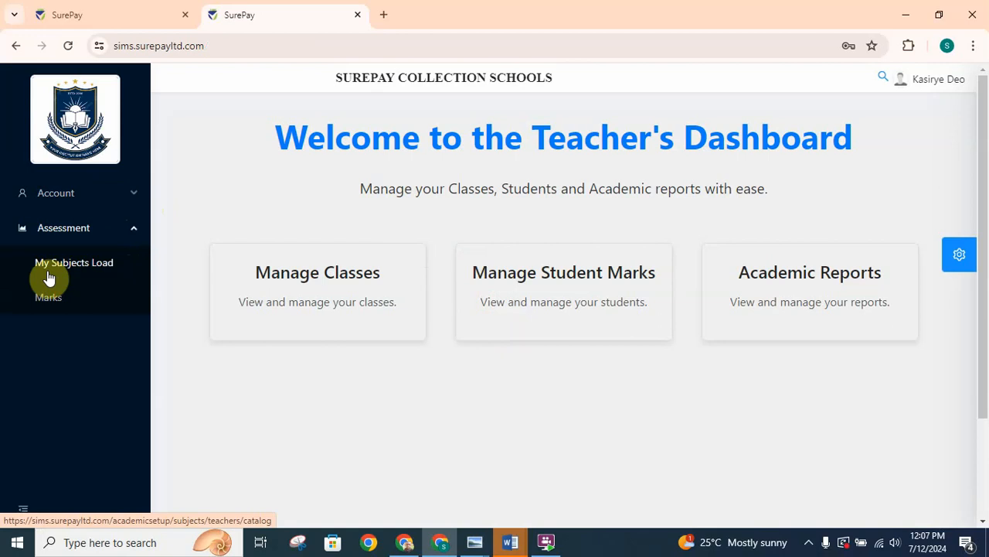
pyautogui.click(90, 270)
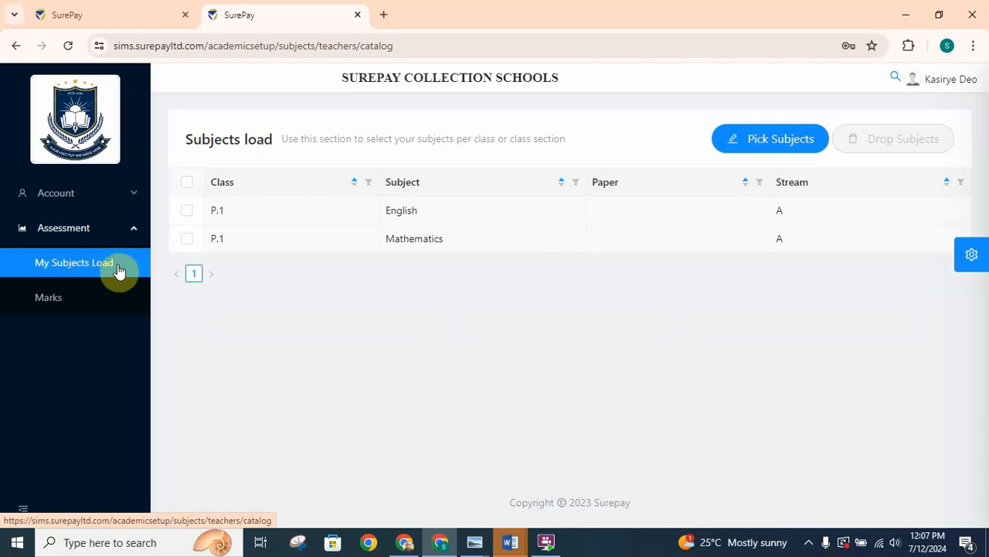
pyautogui.moveTo(305, 243); pyautogui.dragTo(475, 251)
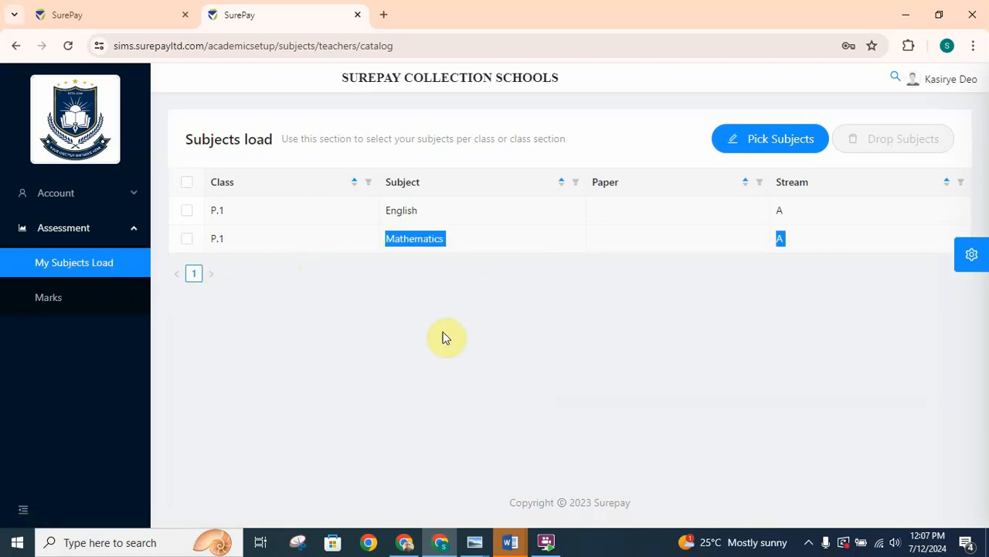
pyautogui.moveTo(719, 245); pyautogui.dragTo(762, 148)
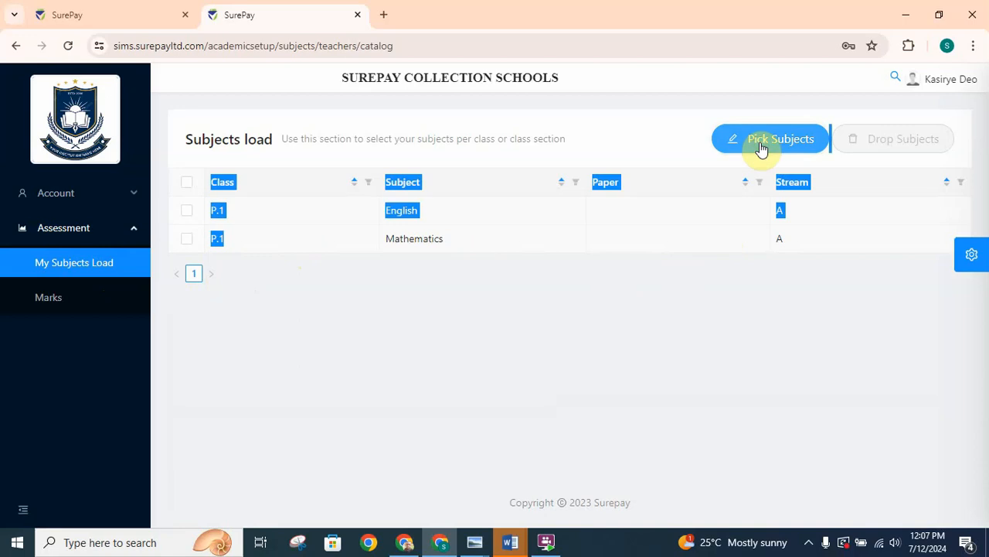
# - Add English and Mathematics for class P.4, stream A, to the teacher's subjects load and close the subject selection
pyautogui.click(762, 148)
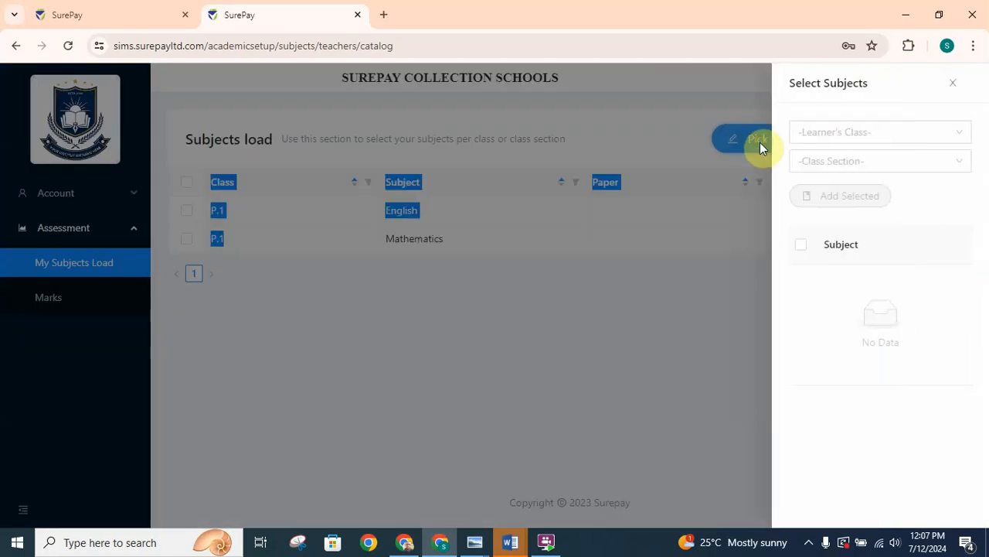
pyautogui.click(847, 139)
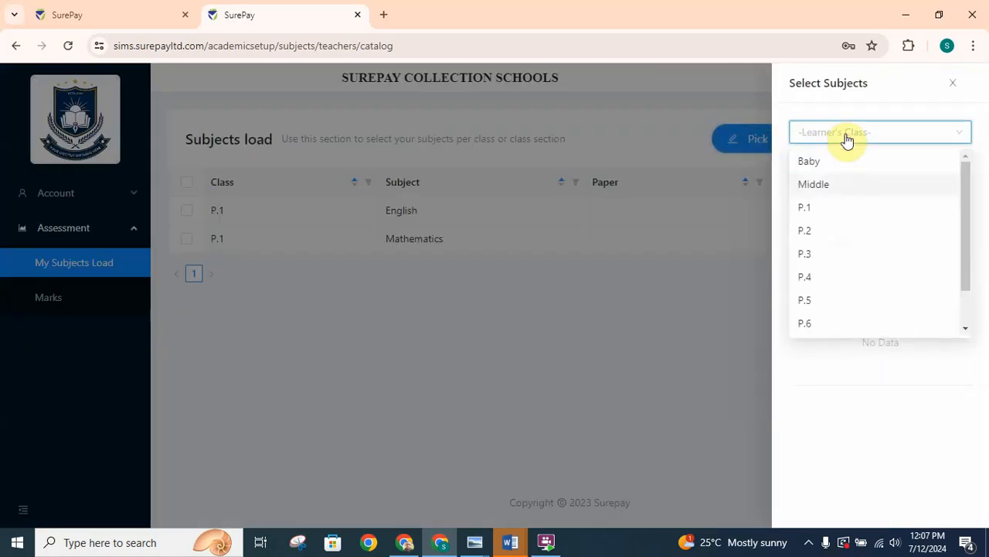
pyautogui.click(820, 285)
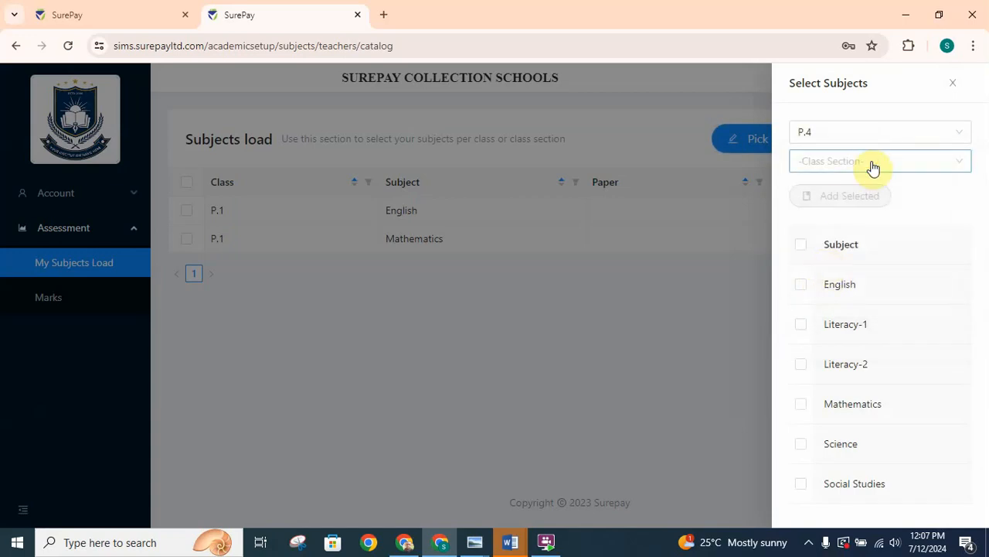
pyautogui.click(872, 167)
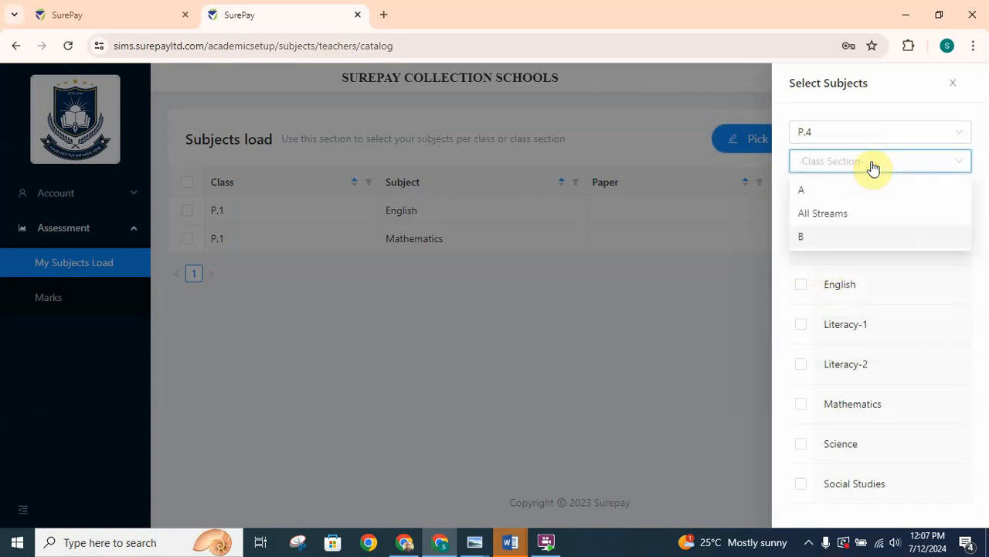
pyautogui.click(830, 191)
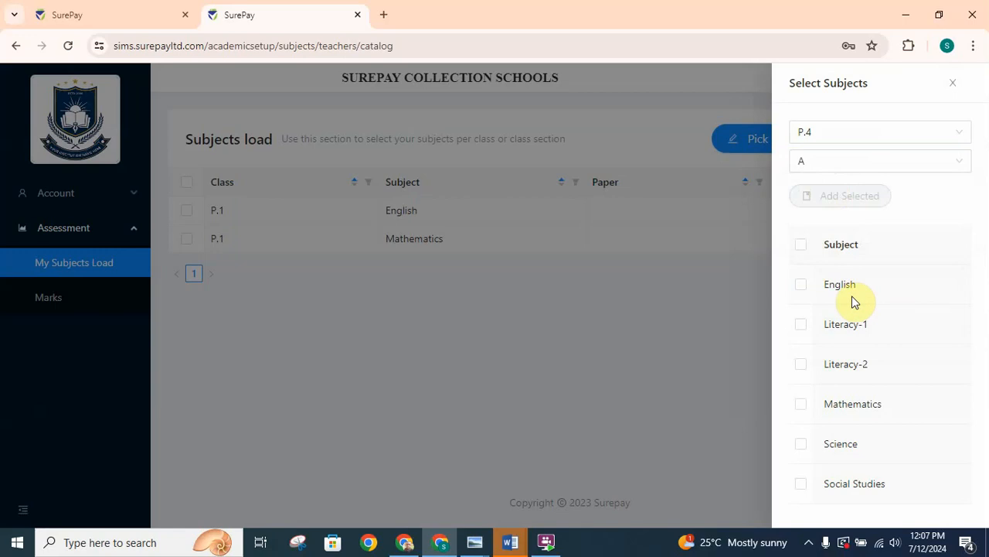
pyautogui.click(800, 287)
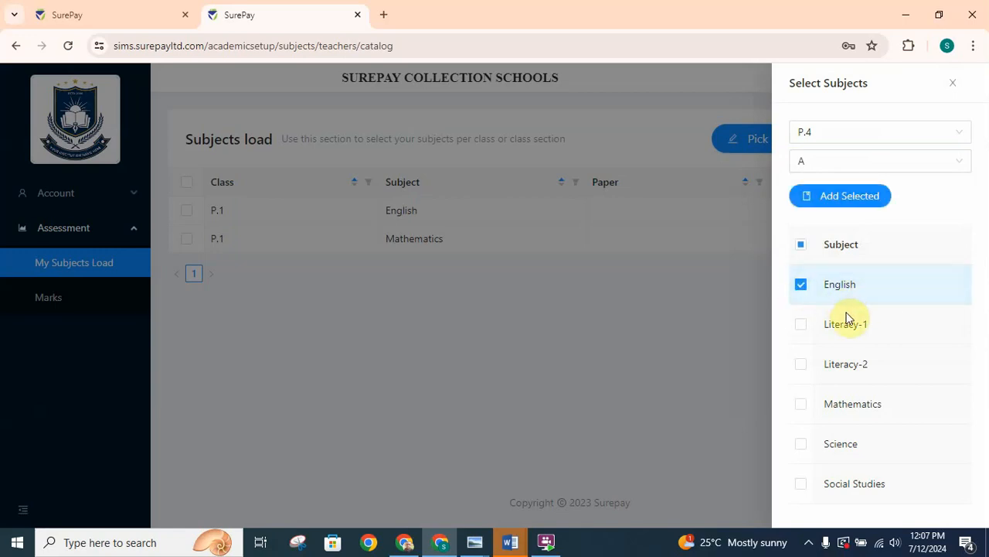
pyautogui.click(800, 405)
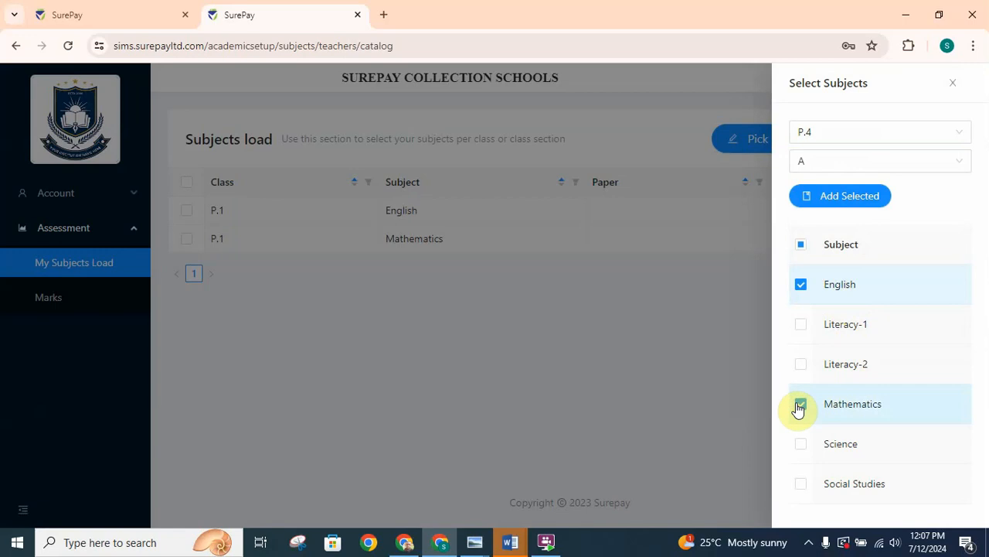
pyautogui.click(848, 199)
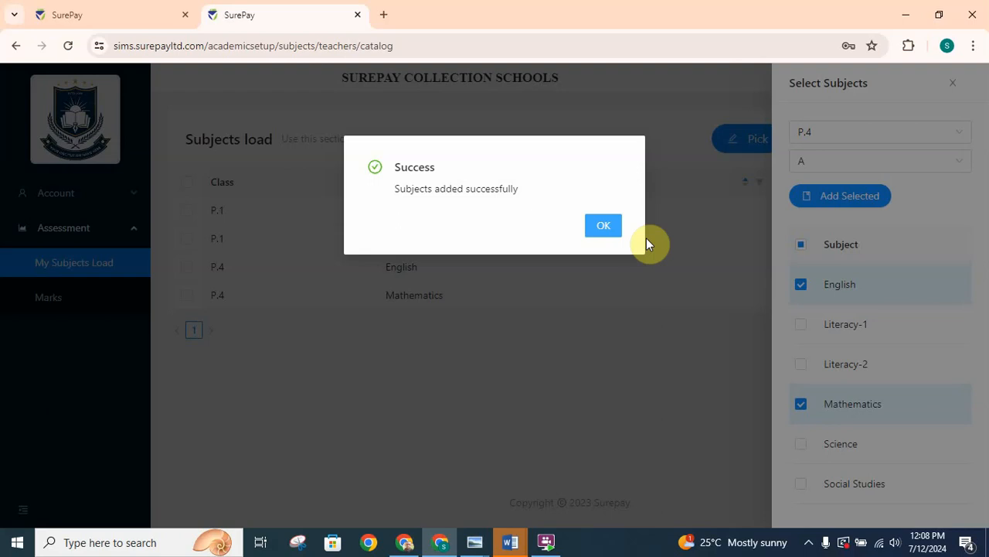
pyautogui.click(607, 226)
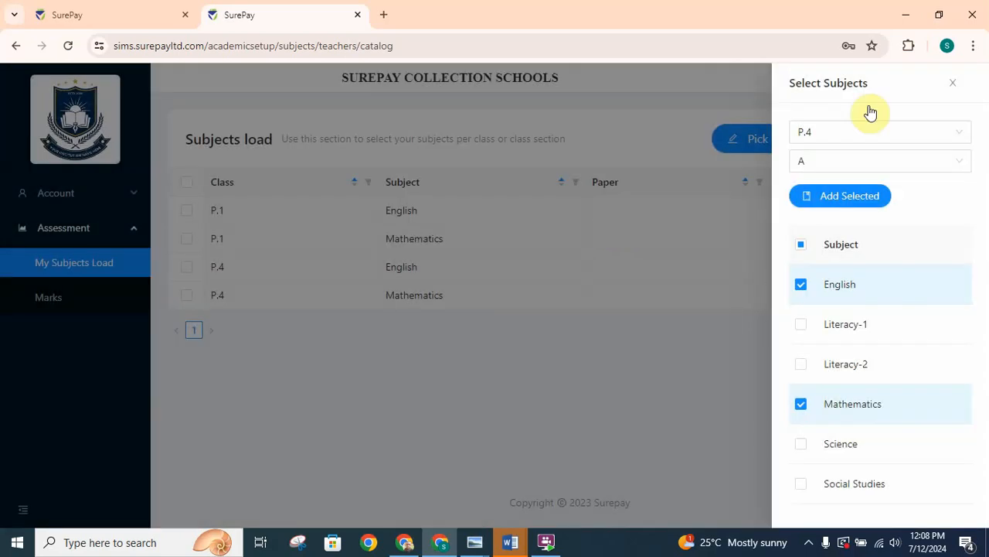
pyautogui.click(955, 85)
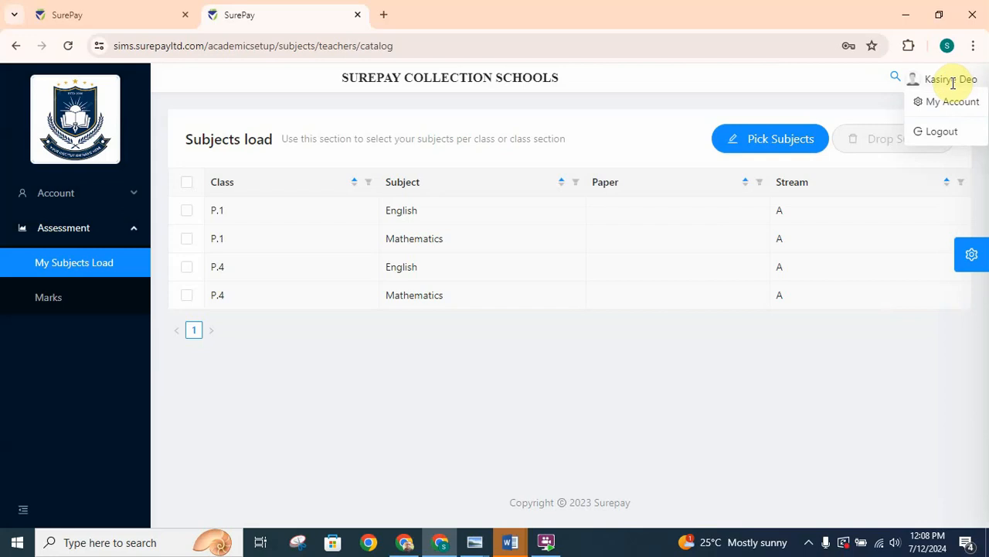
pyautogui.click(617, 310)
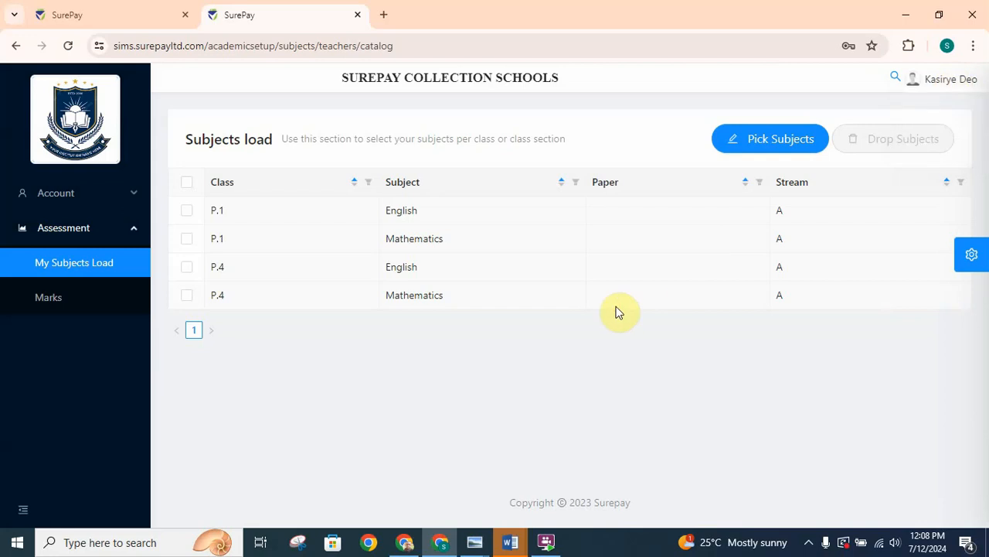
# - Open marks entry for TermII-2024, class P.4, class section A, and the subject Mathematics
pyautogui.click(49, 303)
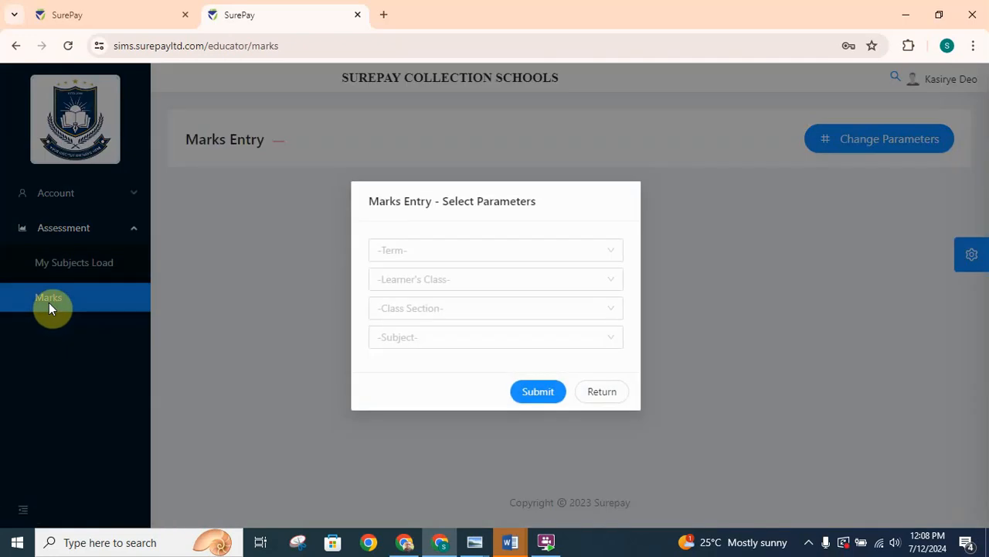
pyautogui.click(429, 255)
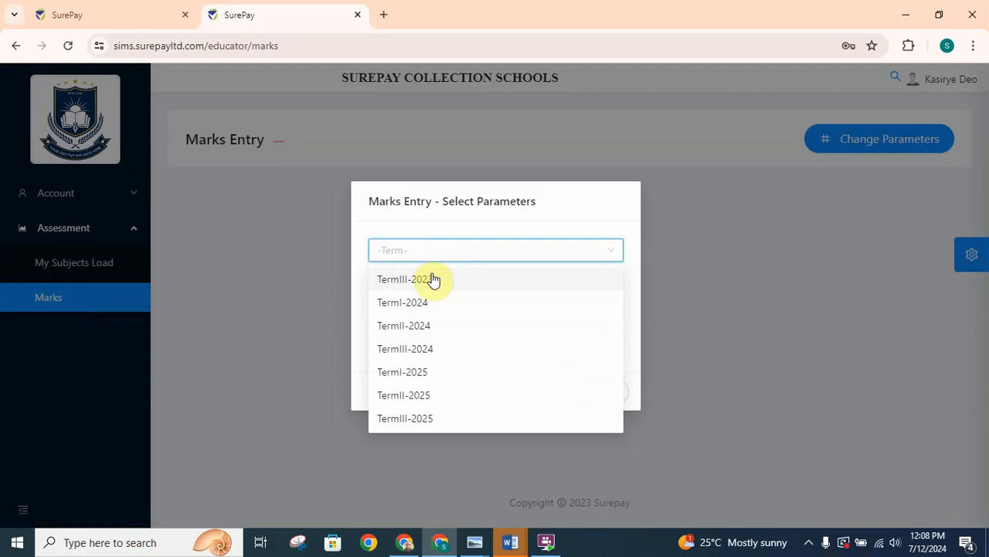
pyautogui.click(418, 324)
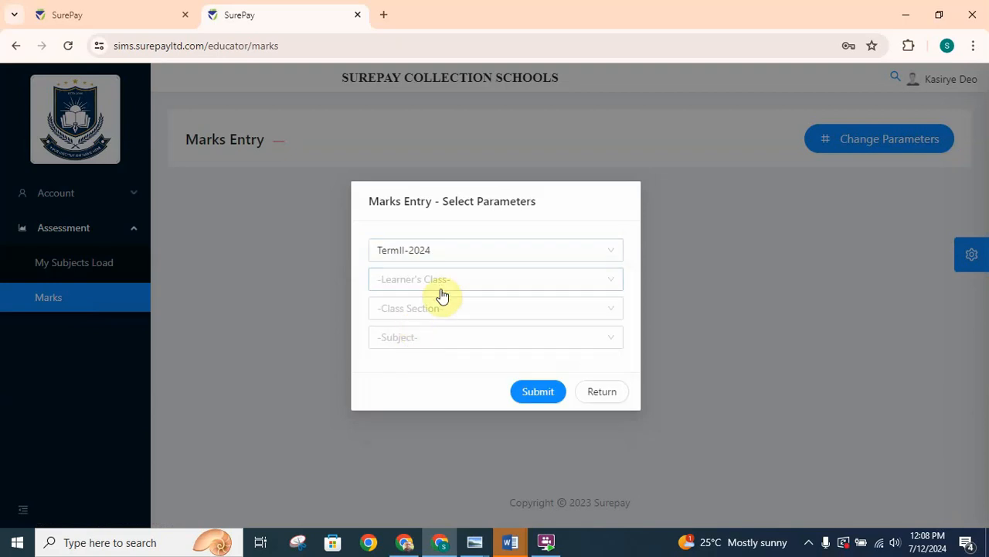
pyautogui.click(454, 281)
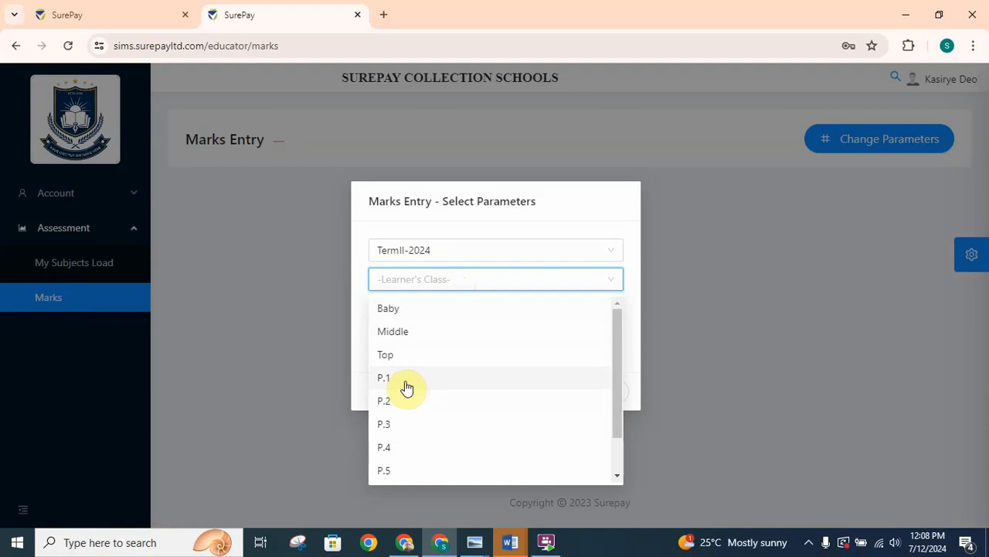
pyautogui.click(401, 449)
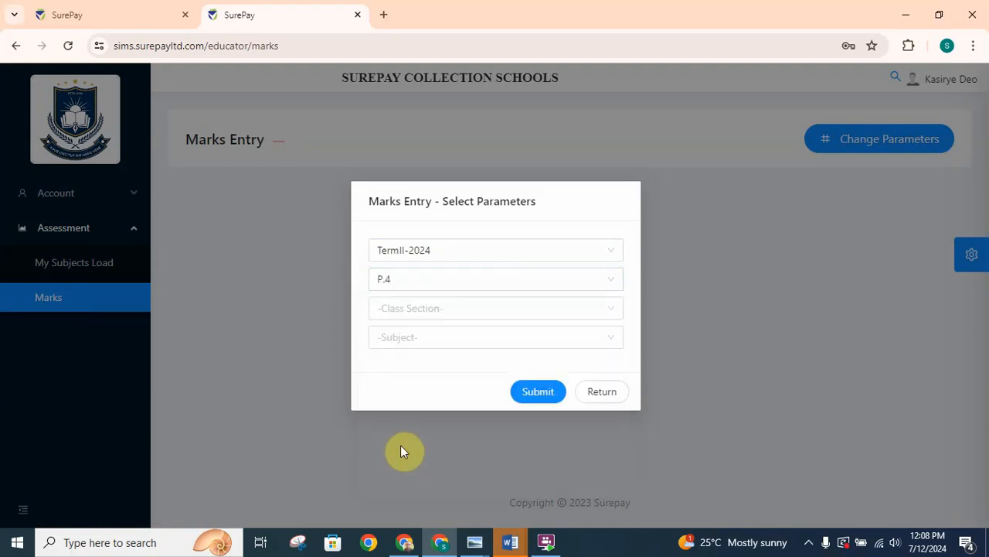
pyautogui.click(427, 308)
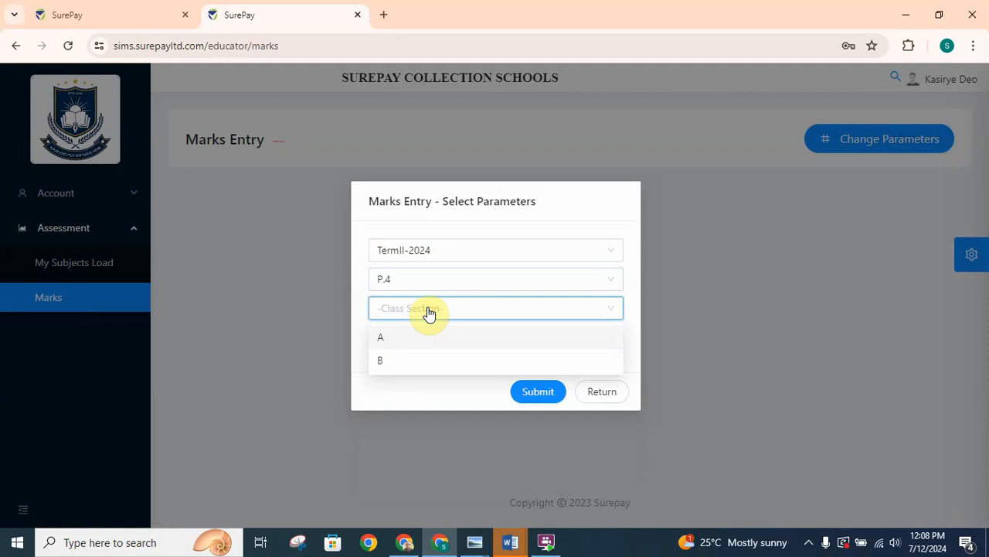
pyautogui.click(423, 341)
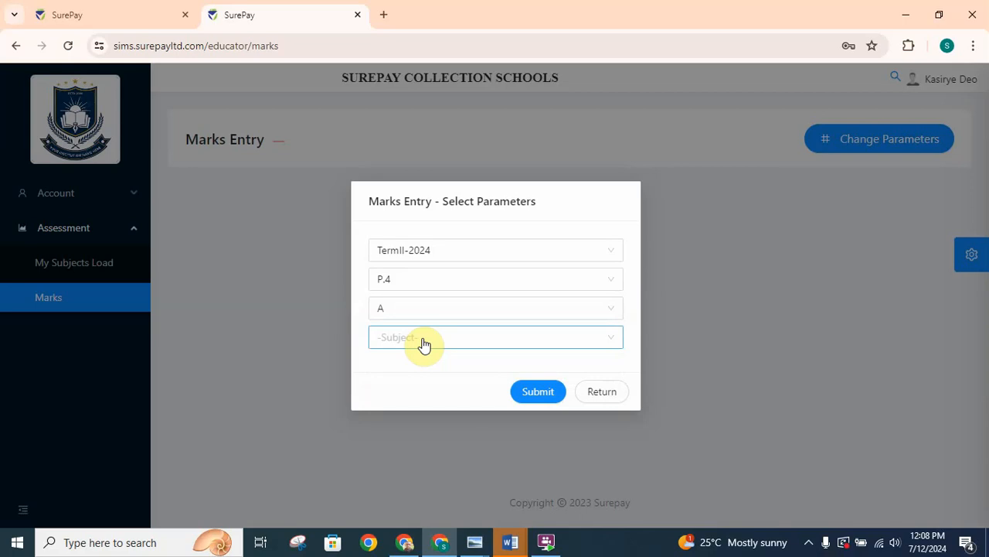
pyautogui.click(424, 345)
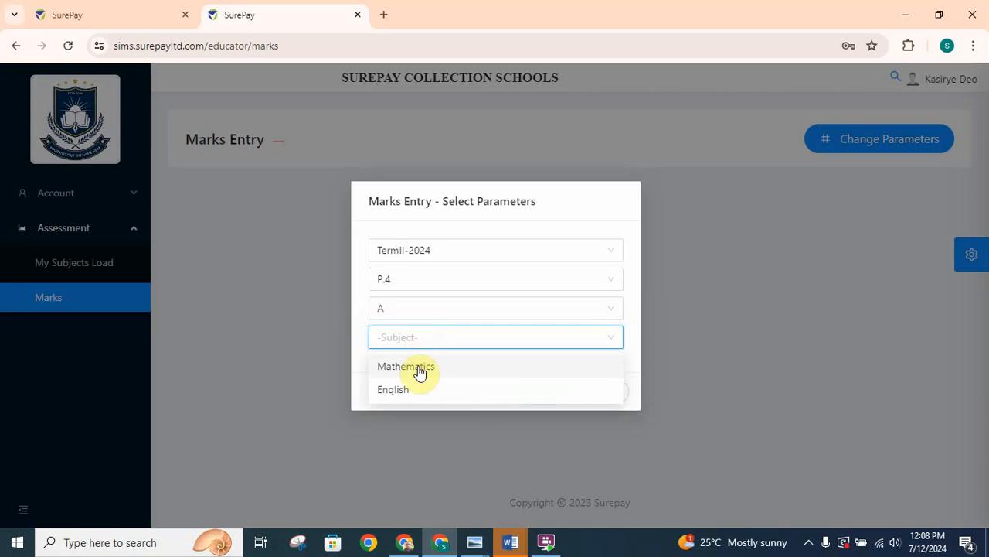
pyautogui.click(411, 371)
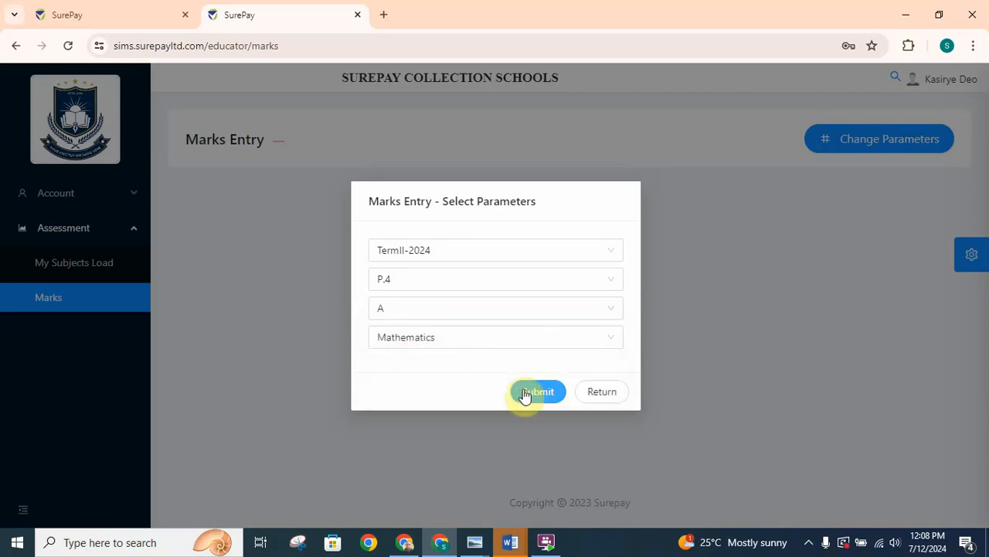
pyautogui.click(531, 394)
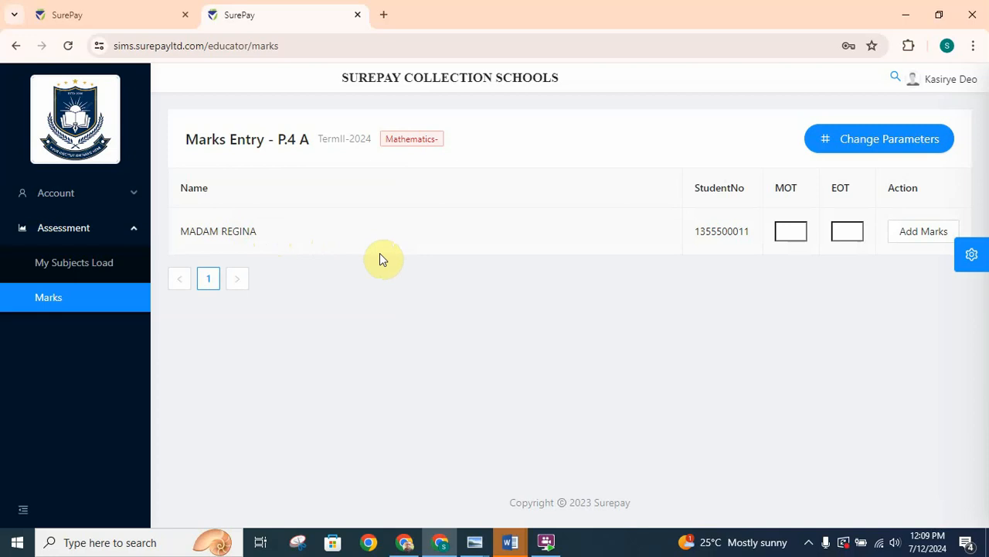
# - Switch to the administrator's SurePay session and bring up the list of active students
pyautogui.click(124, 15)
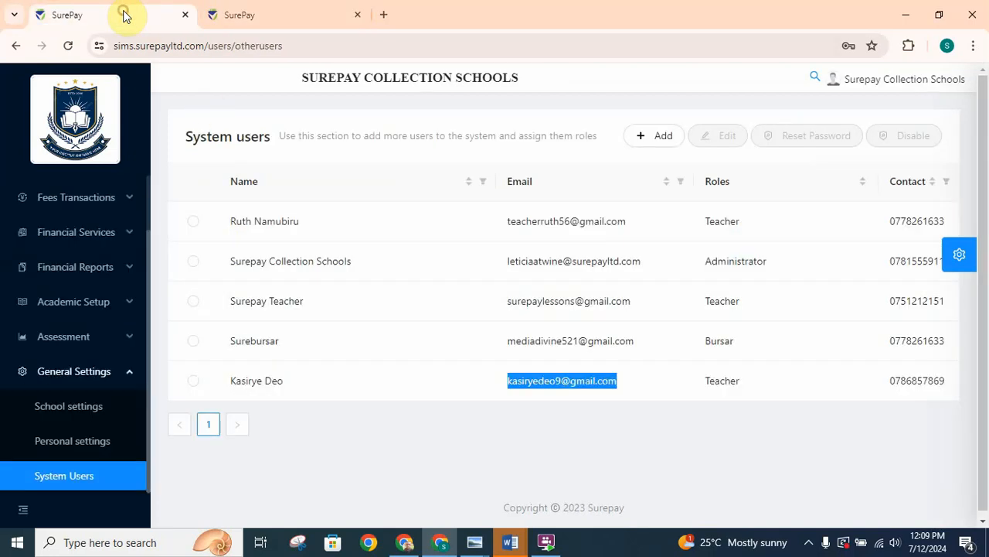
pyautogui.click(152, 252)
pyautogui.moveTo(151, 235); pyautogui.dragTo(150, 206)
pyautogui.click(162, 237)
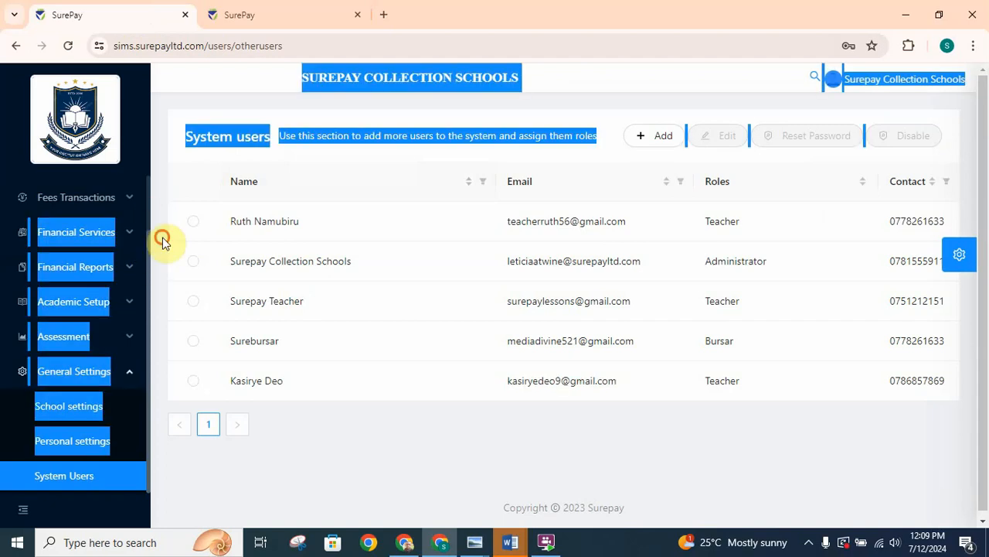
pyautogui.click(148, 248)
pyautogui.moveTo(148, 252); pyautogui.dragTo(149, 183)
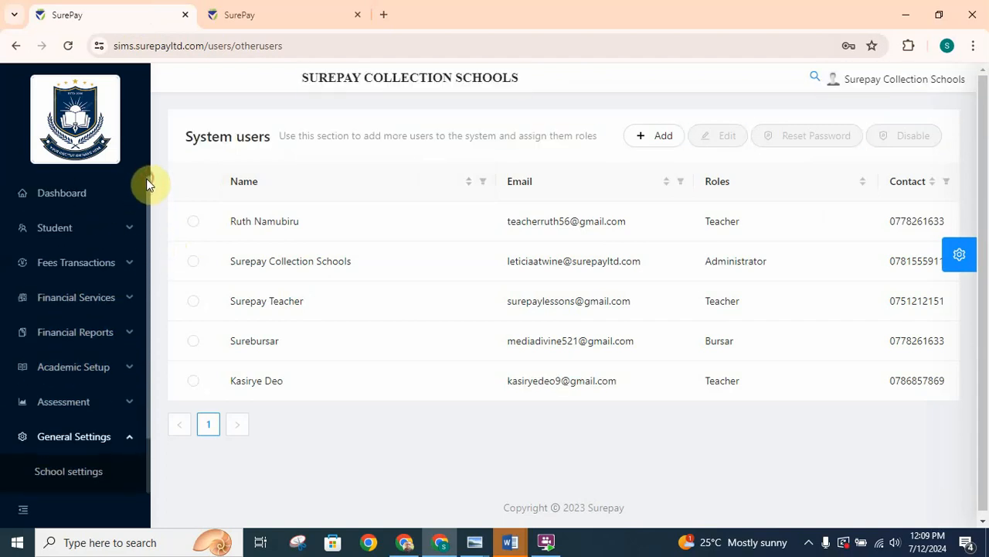
pyautogui.click(77, 240)
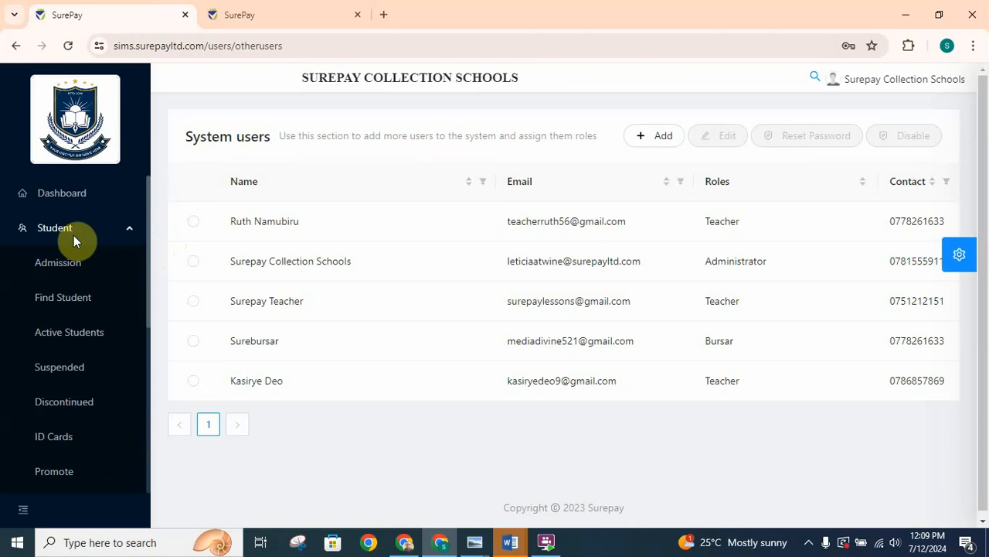
pyautogui.click(91, 343)
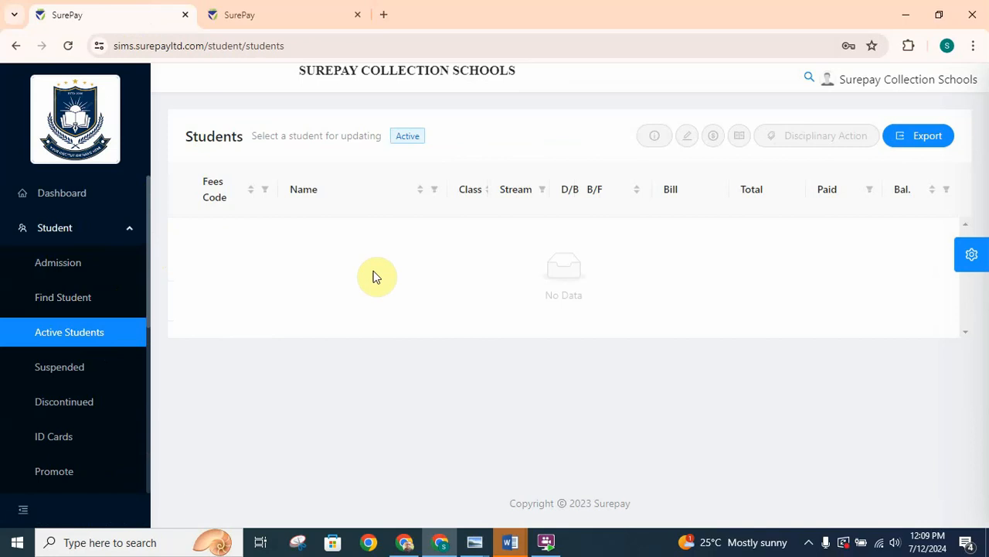
pyautogui.click(436, 190)
pyautogui.click(492, 292)
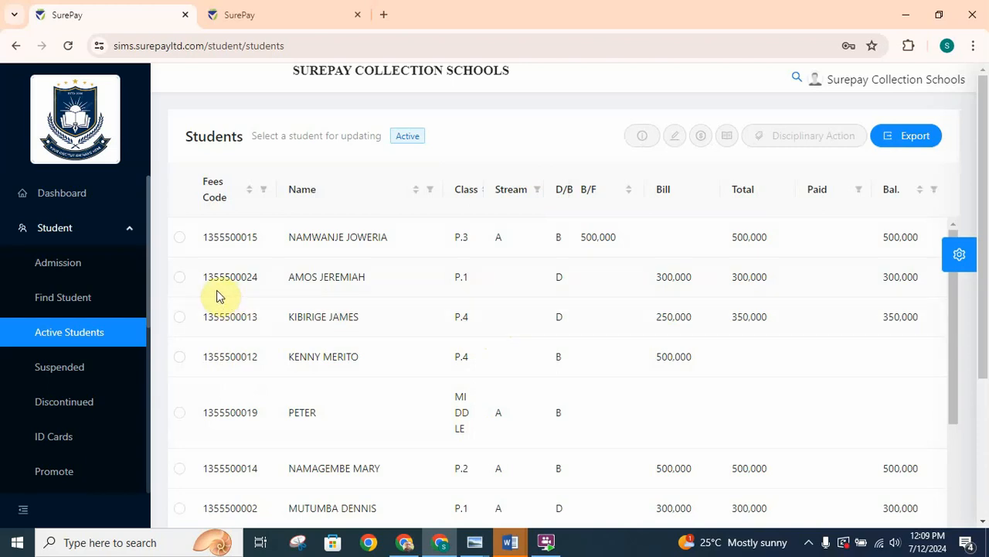
# - Edit the first listed P.4 student without a stream, set the class section to A, and save the student info
pyautogui.click(181, 321)
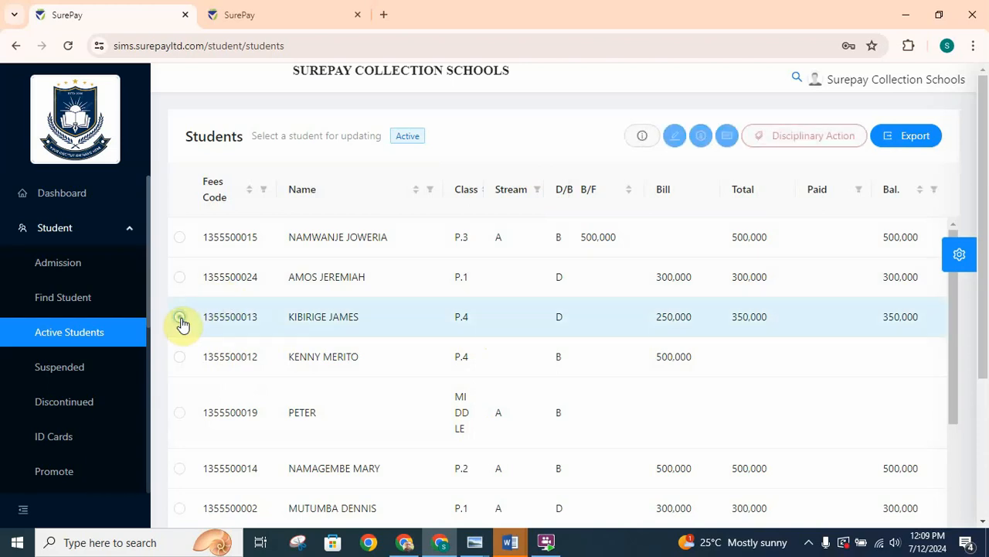
pyautogui.click(674, 146)
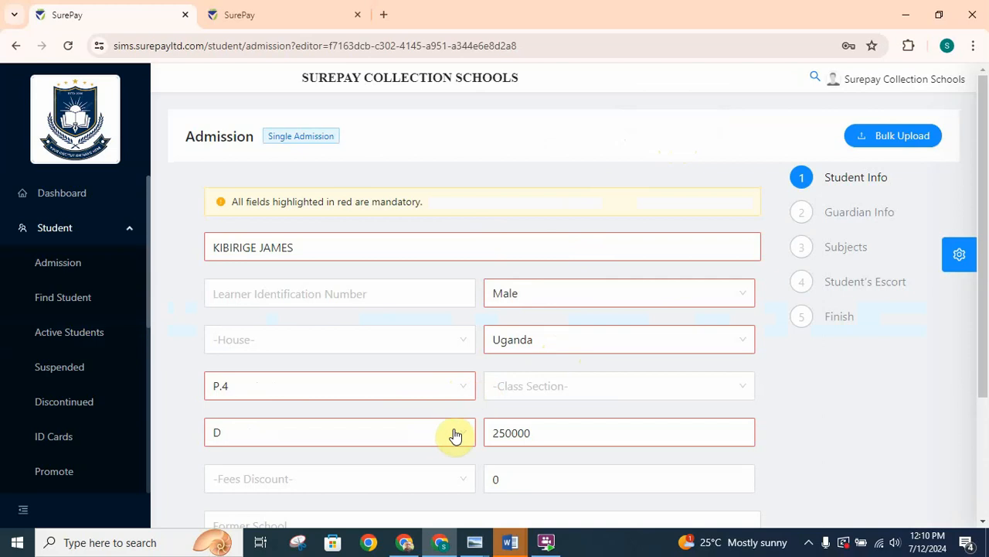
pyautogui.click(628, 390)
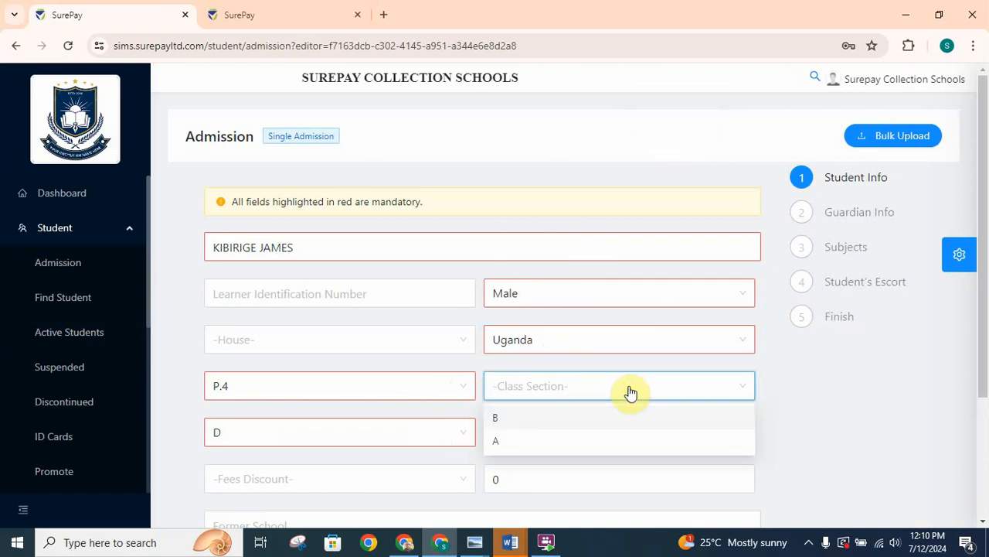
pyautogui.click(511, 442)
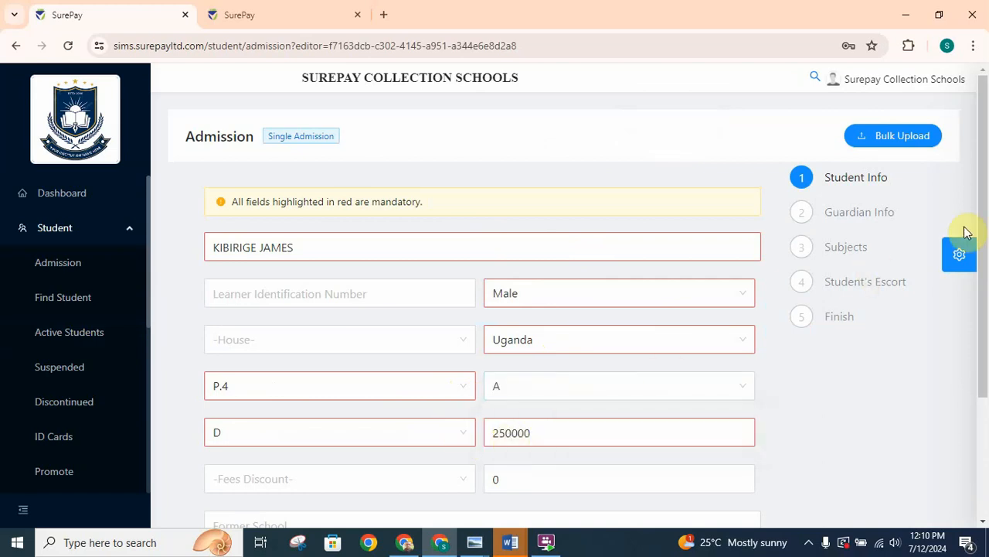
pyautogui.moveTo(982, 221); pyautogui.dragTo(985, 310)
pyautogui.click(321, 408)
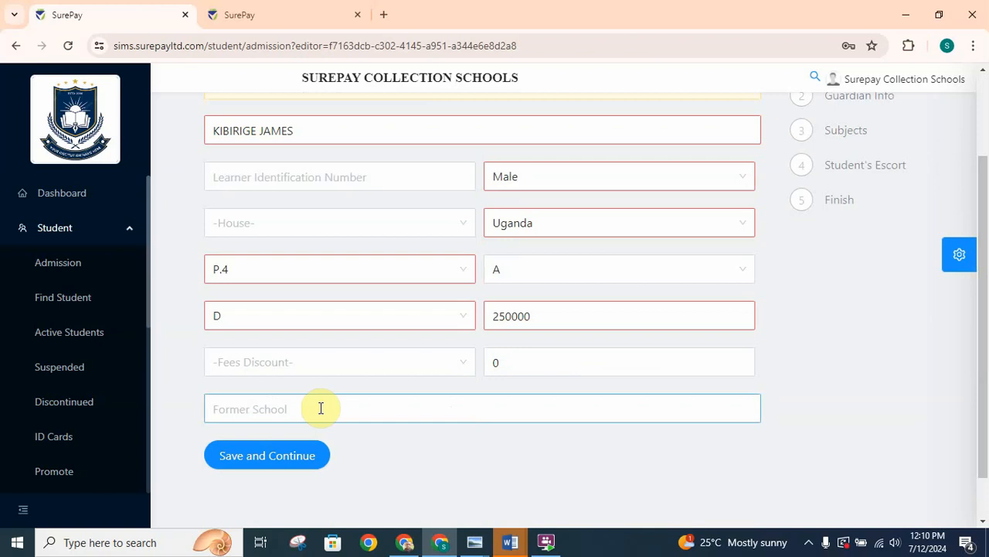
pyautogui.click(243, 464)
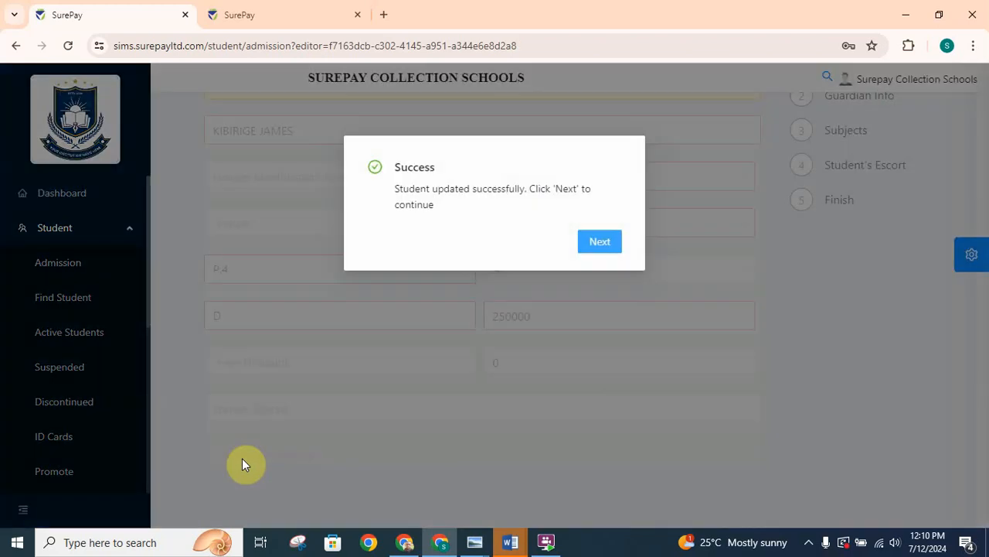
# - Go through the guardian, subjects and escort stages without entering anything, finish the student's update, and return to the students list
pyautogui.click(611, 248)
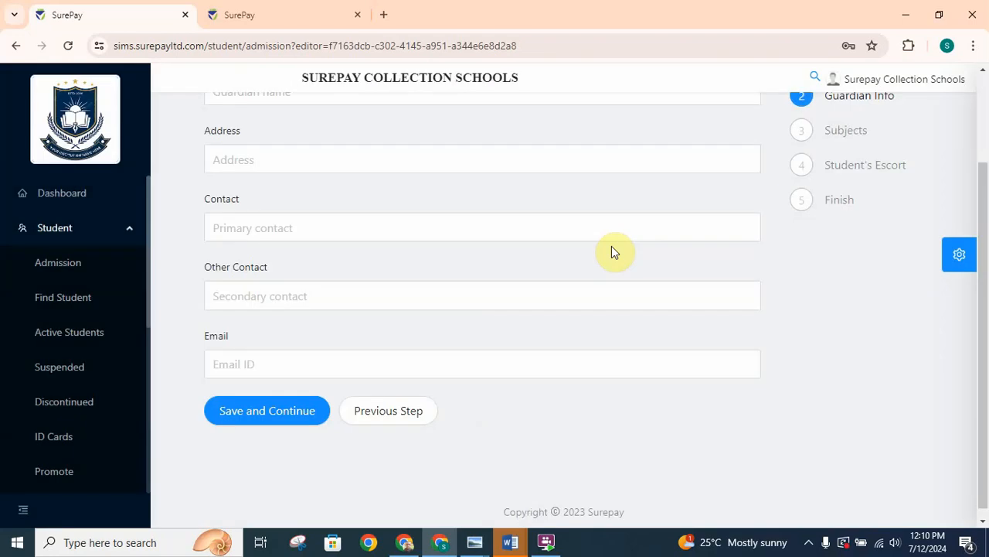
pyautogui.click(261, 416)
pyautogui.click(282, 428)
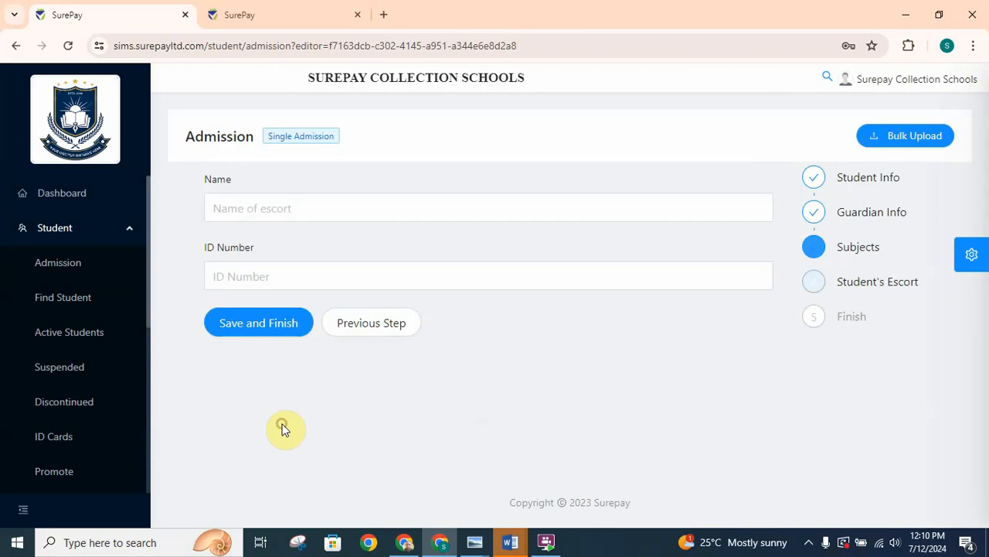
pyautogui.click(268, 323)
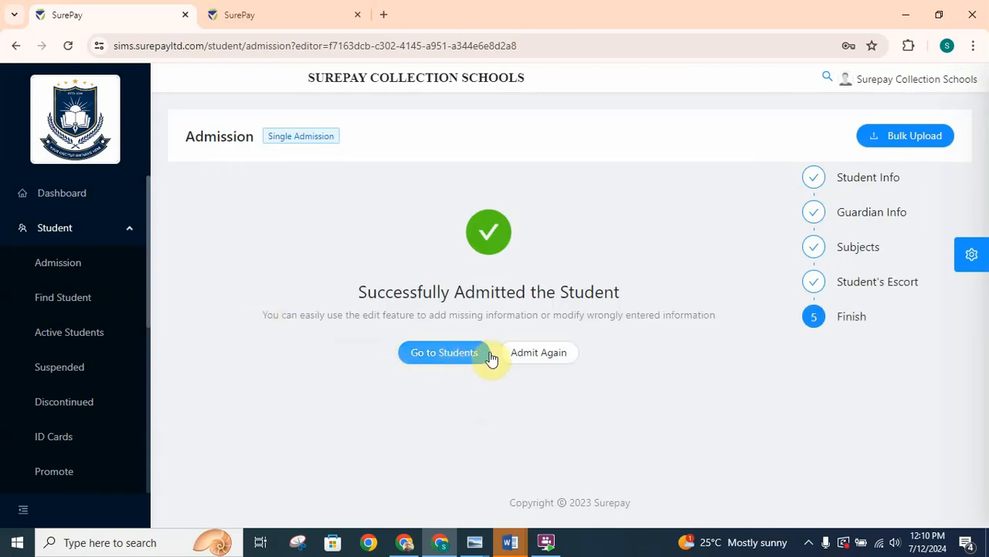
pyautogui.click(465, 353)
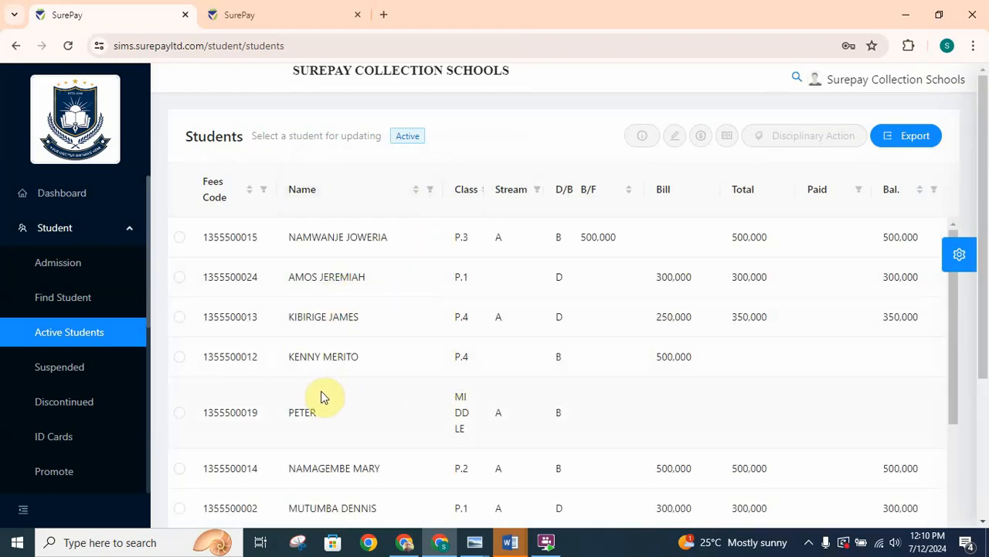
# - Edit the remaining P.4 boarding student without a stream, set the class section to A, and save the student info
pyautogui.click(180, 358)
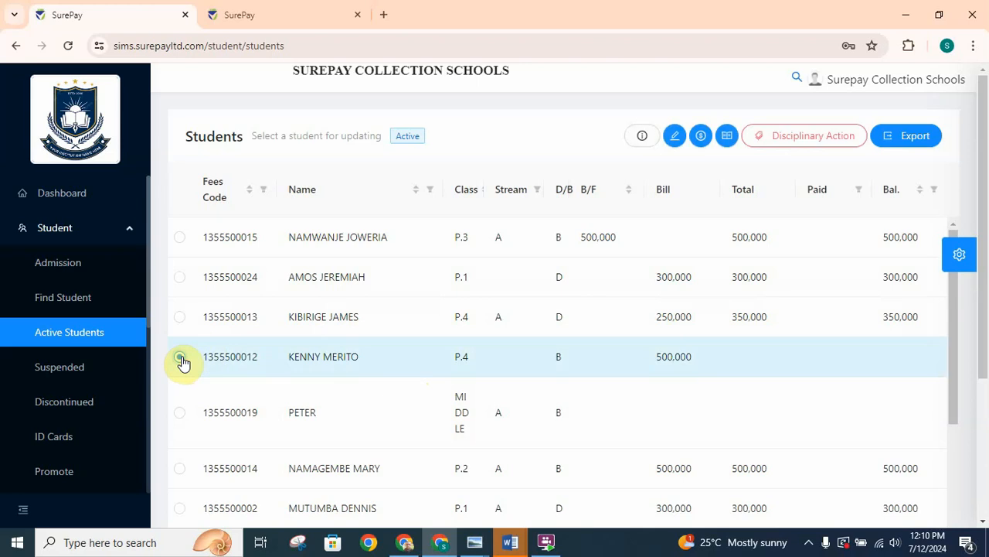
pyautogui.click(675, 144)
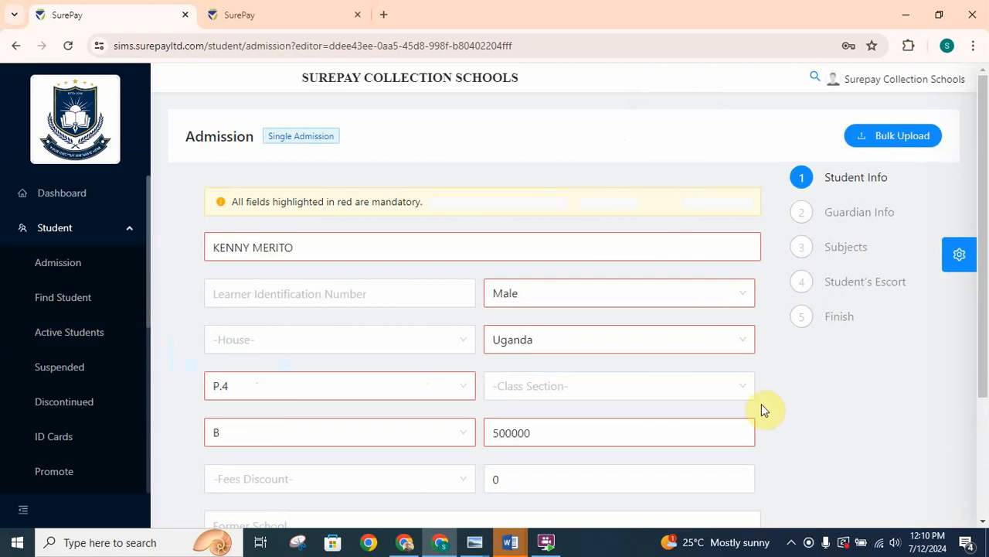
pyautogui.click(531, 390)
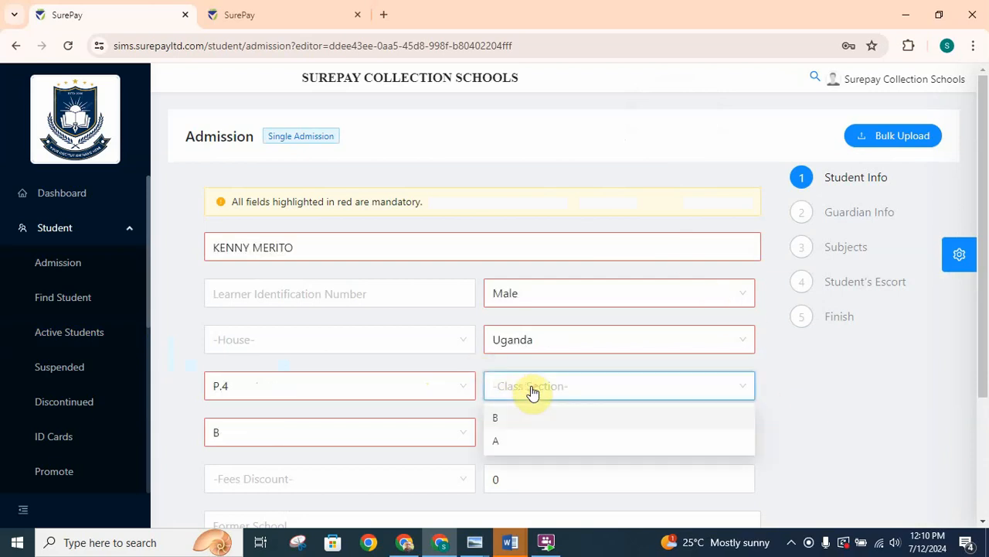
pyautogui.click(504, 444)
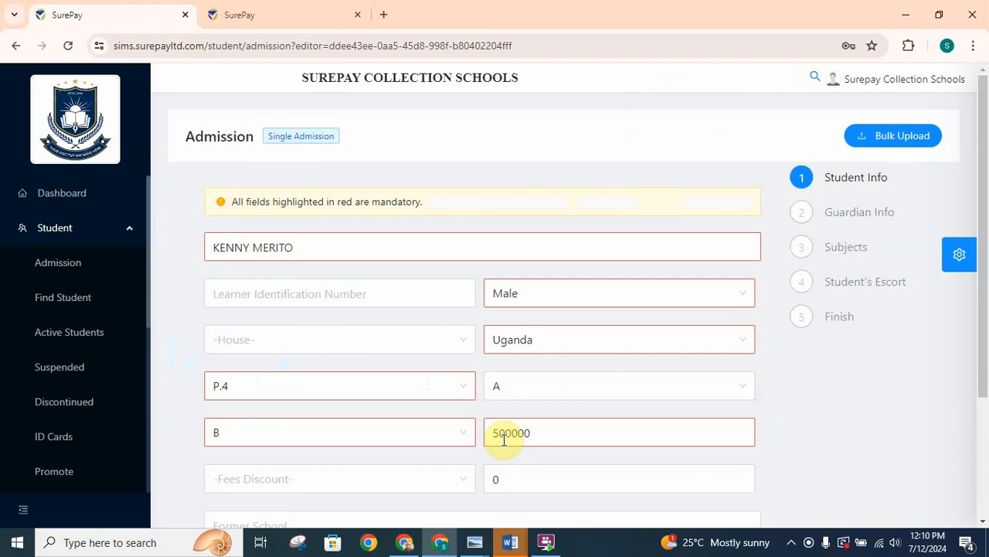
pyautogui.moveTo(983, 221); pyautogui.dragTo(985, 266)
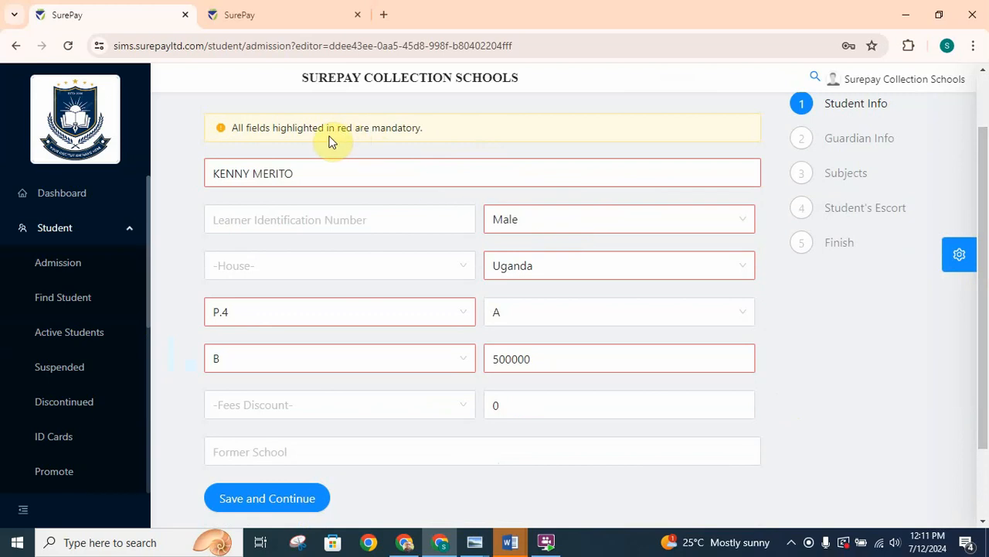
pyautogui.click(273, 501)
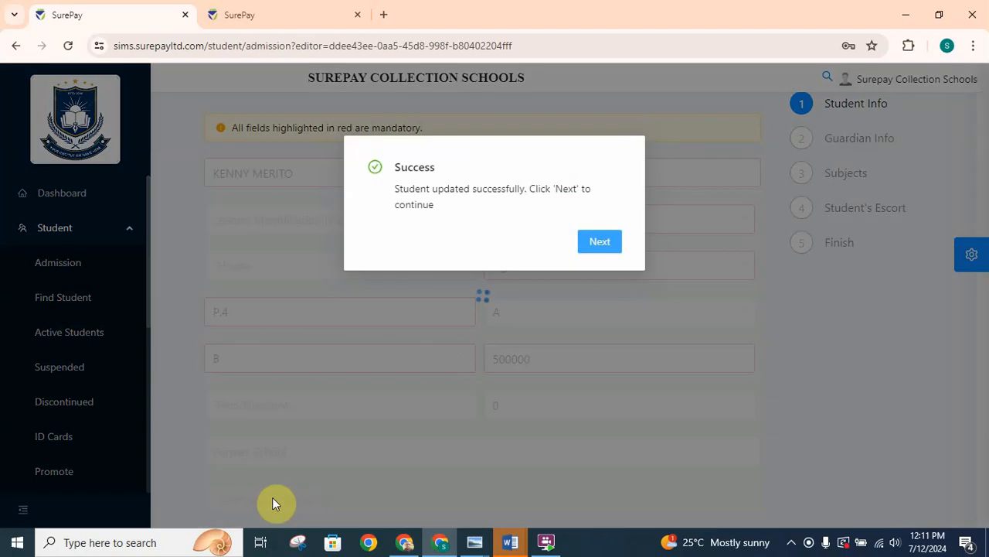
# - Continue past the guardian, subjects and escort stages with nothing added and finish this student's update
pyautogui.click(599, 250)
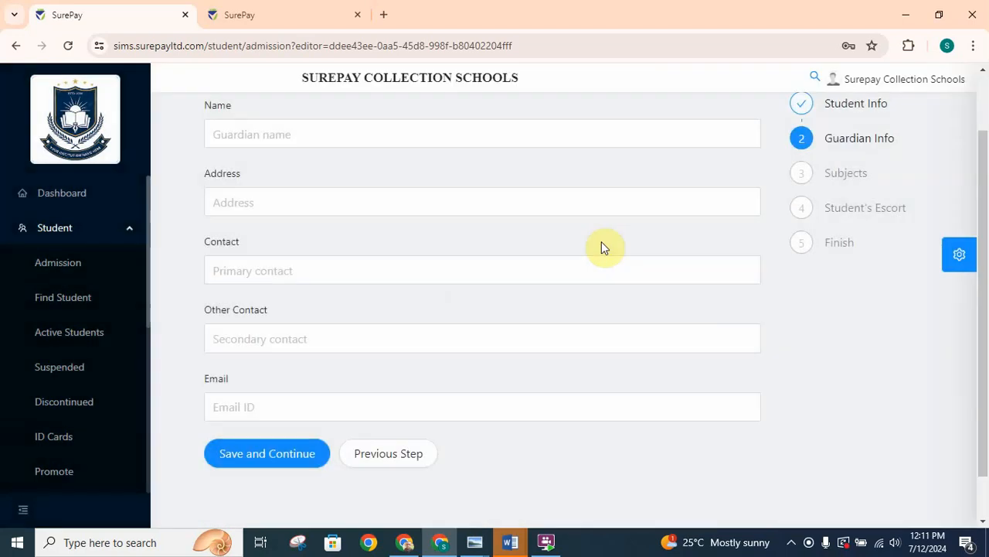
pyautogui.click(274, 454)
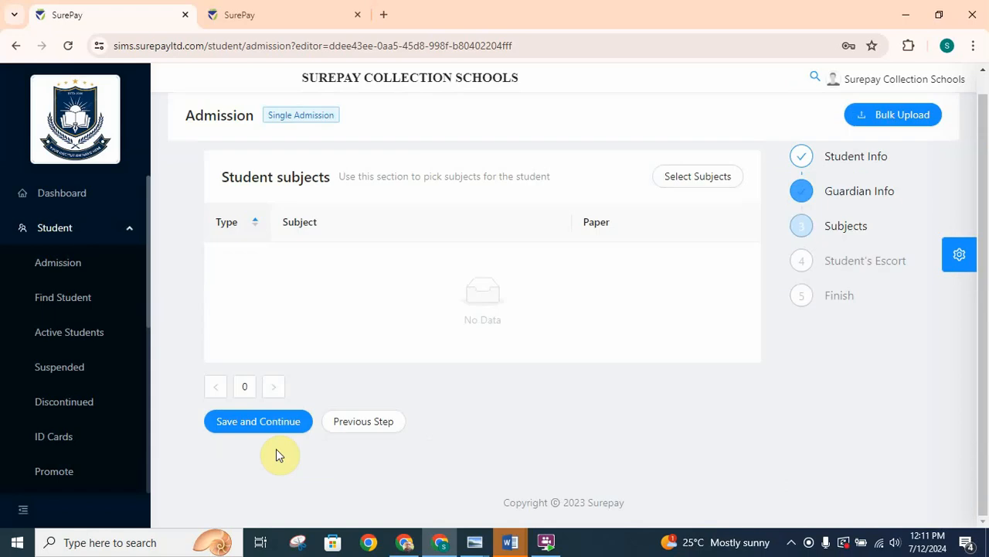
pyautogui.click(255, 423)
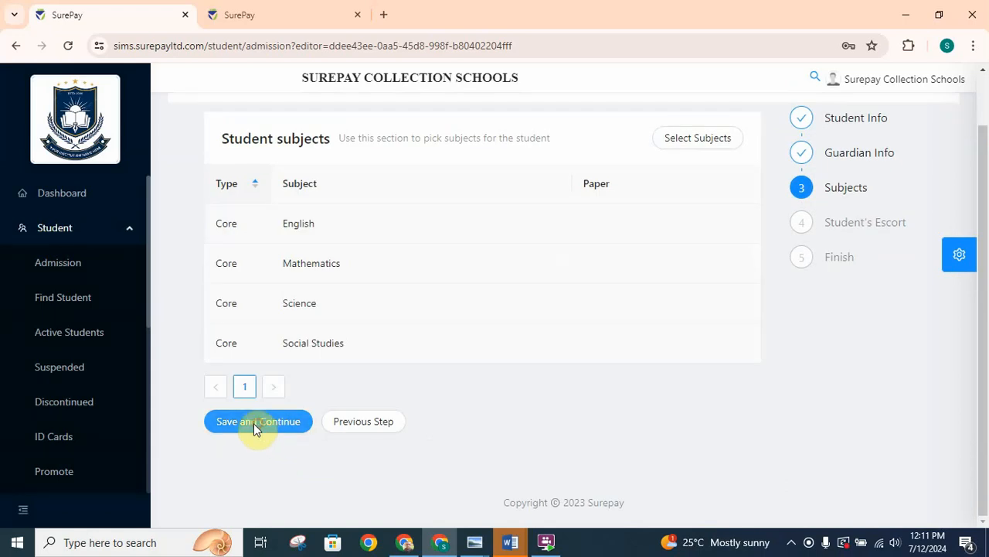
pyautogui.click(261, 325)
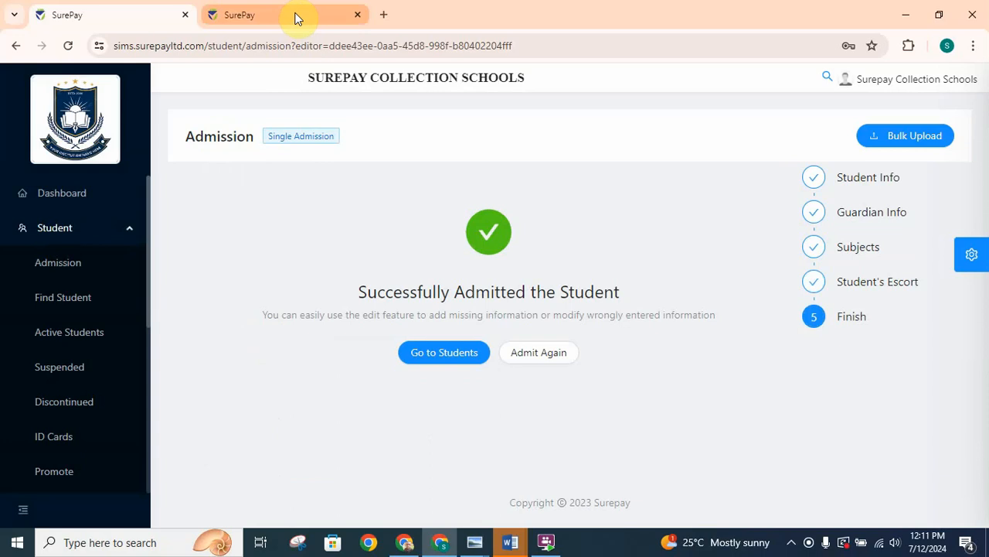
# - Switch to the teacher's SurePay session and load the marks entry list for TermII-2024, P.4, section A, Mathematics
pyautogui.click(259, 21)
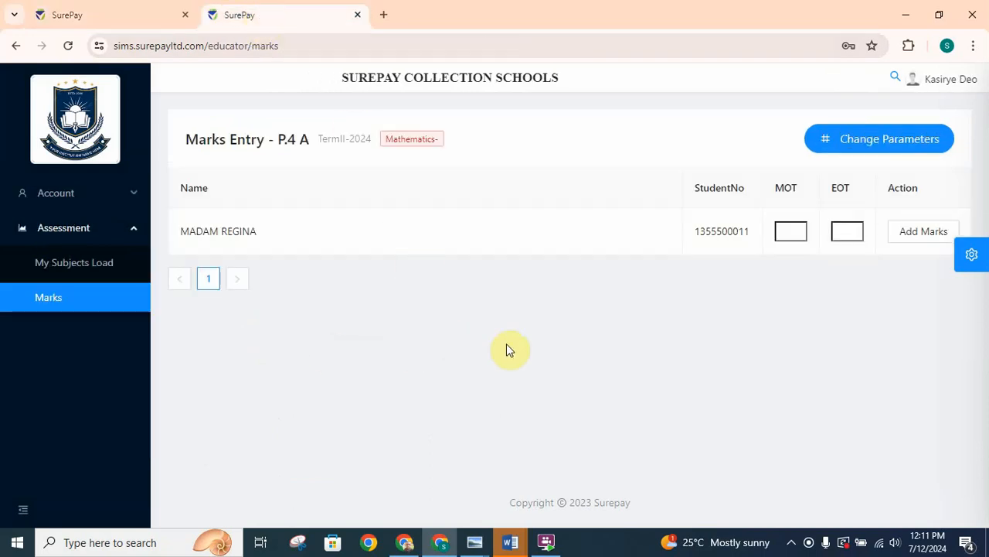
pyautogui.click(81, 267)
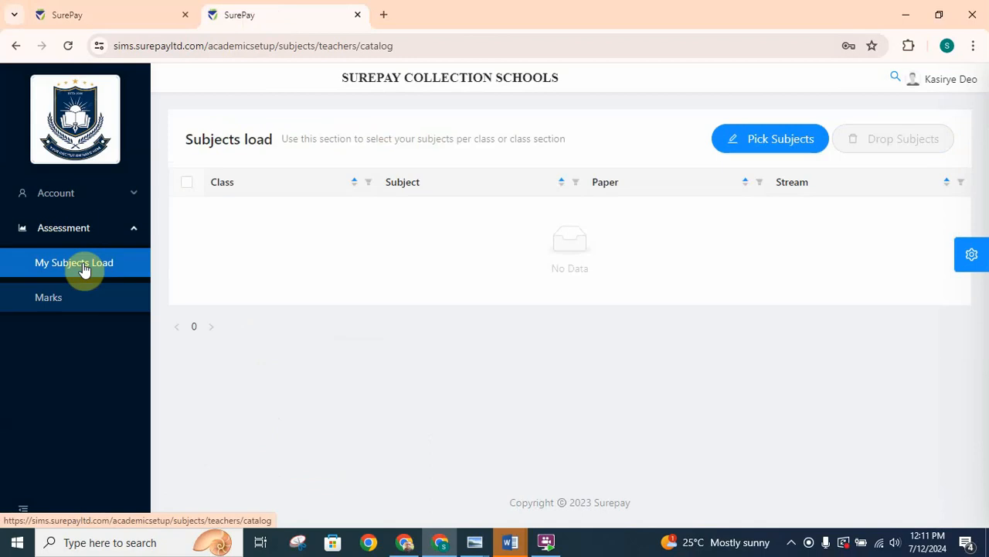
pyautogui.click(54, 298)
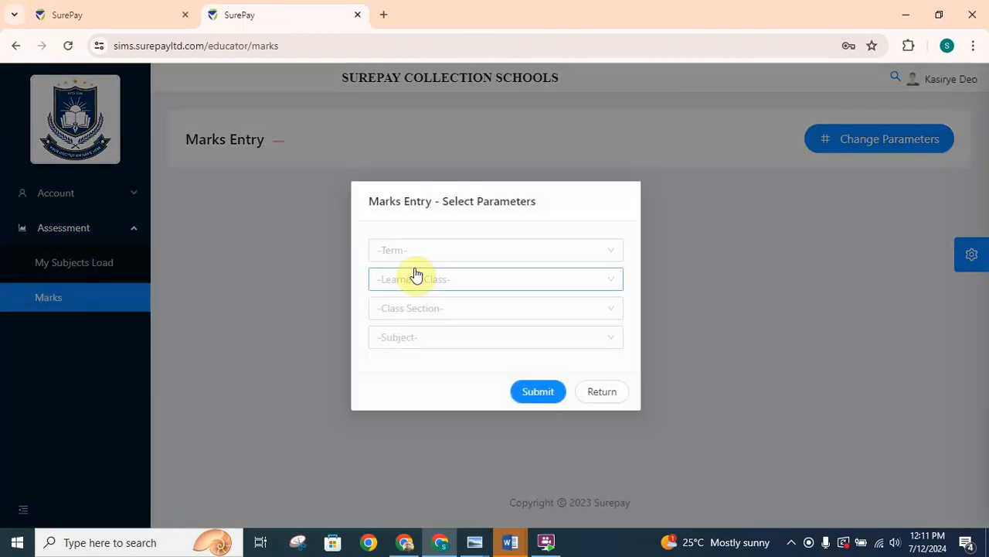
pyautogui.click(464, 255)
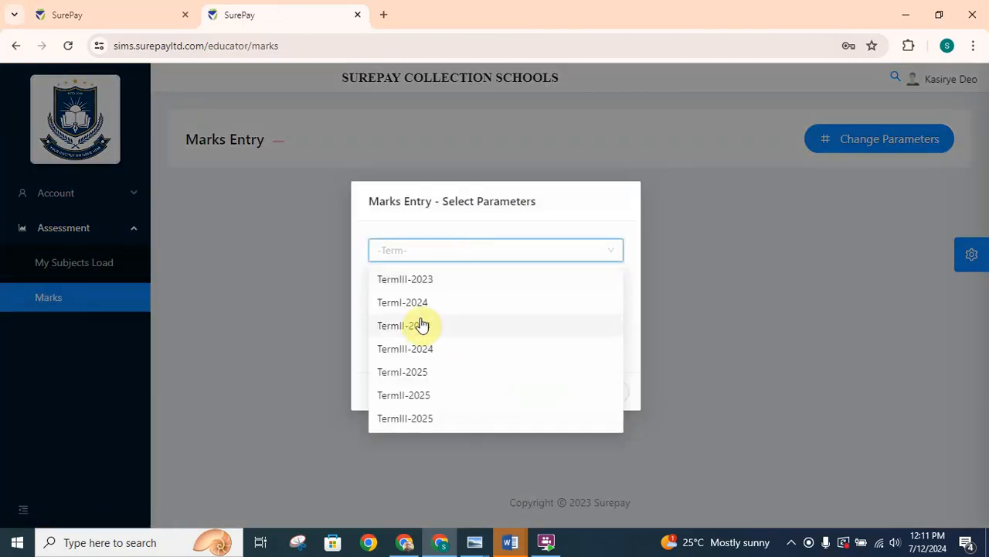
pyautogui.click(421, 325)
pyautogui.click(459, 281)
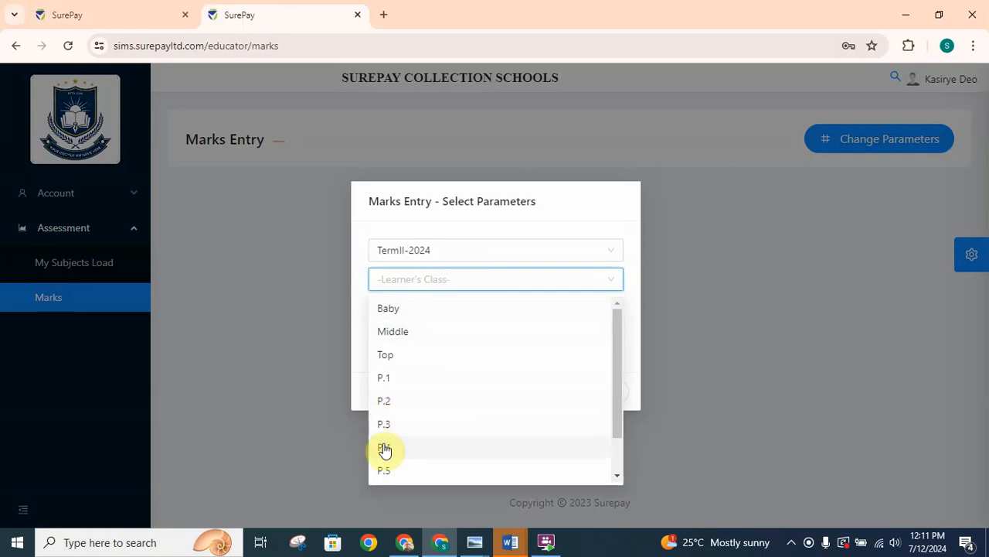
pyautogui.click(386, 449)
pyautogui.click(428, 309)
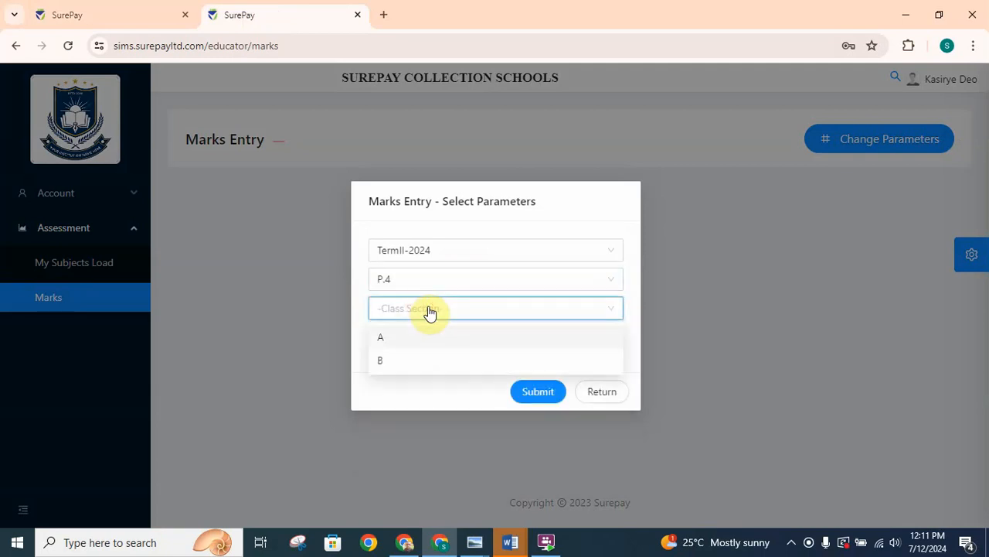
pyautogui.click(381, 339)
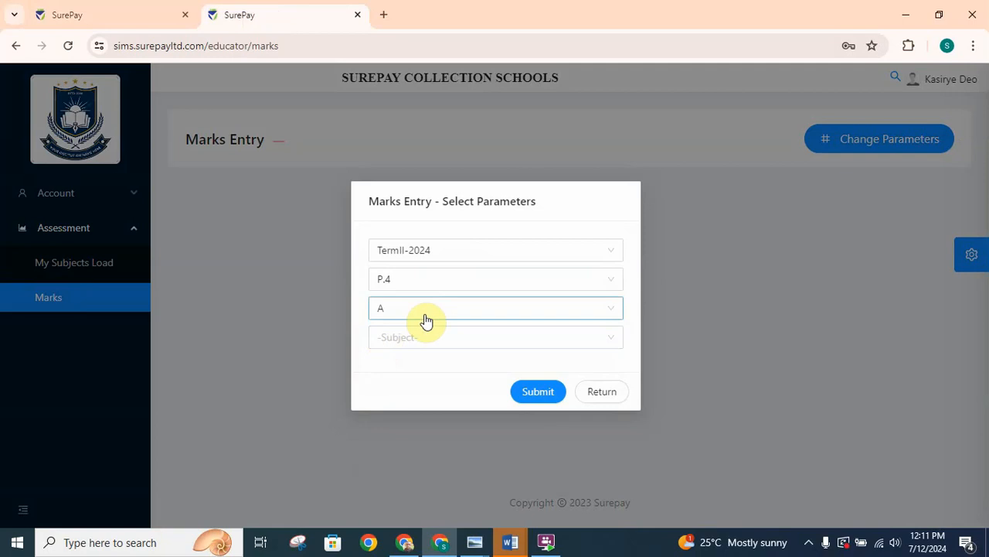
pyautogui.click(437, 342)
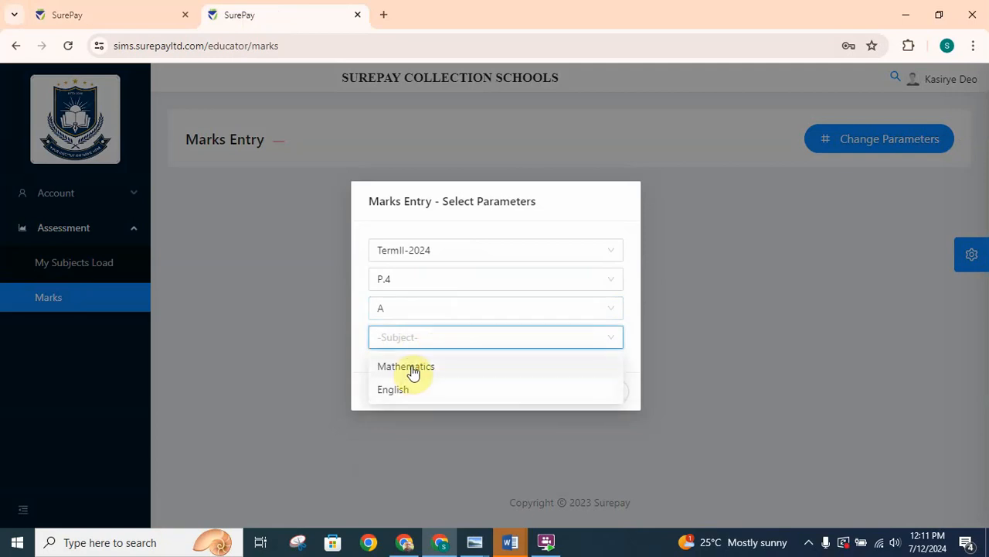
pyautogui.click(411, 369)
pyautogui.click(532, 393)
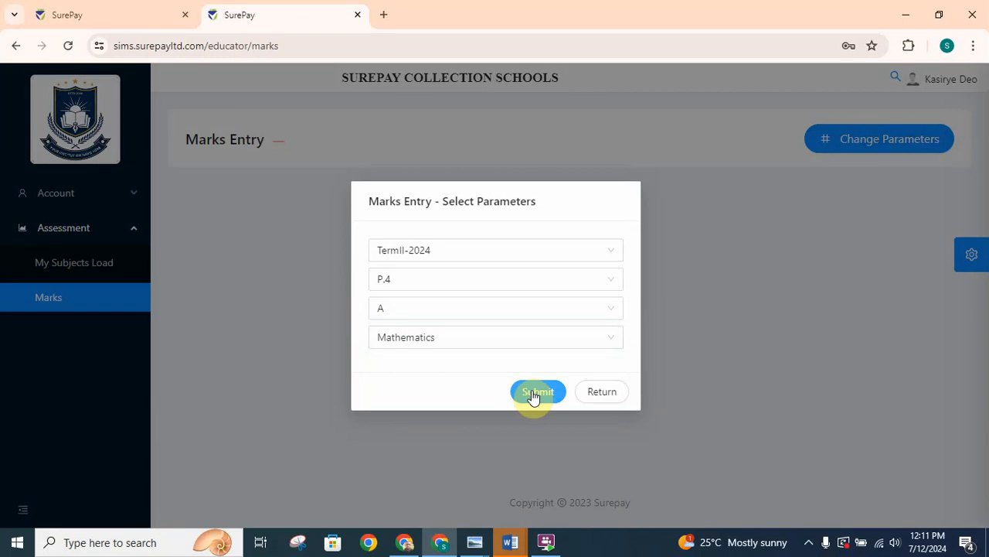
pyautogui.click(532, 394)
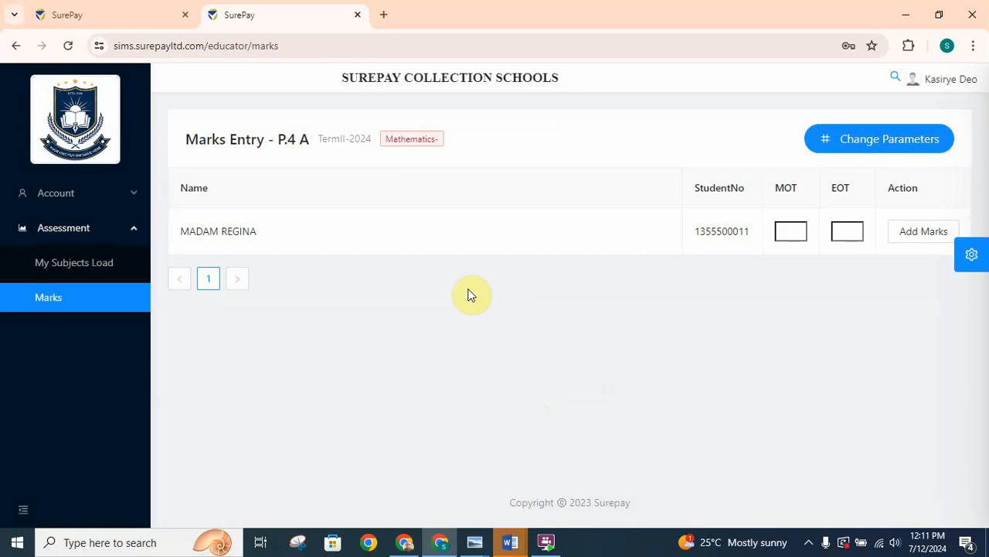
# - Return to the administrator's SurePay session and bring up subject registration in the academic term settings
pyautogui.click(105, 22)
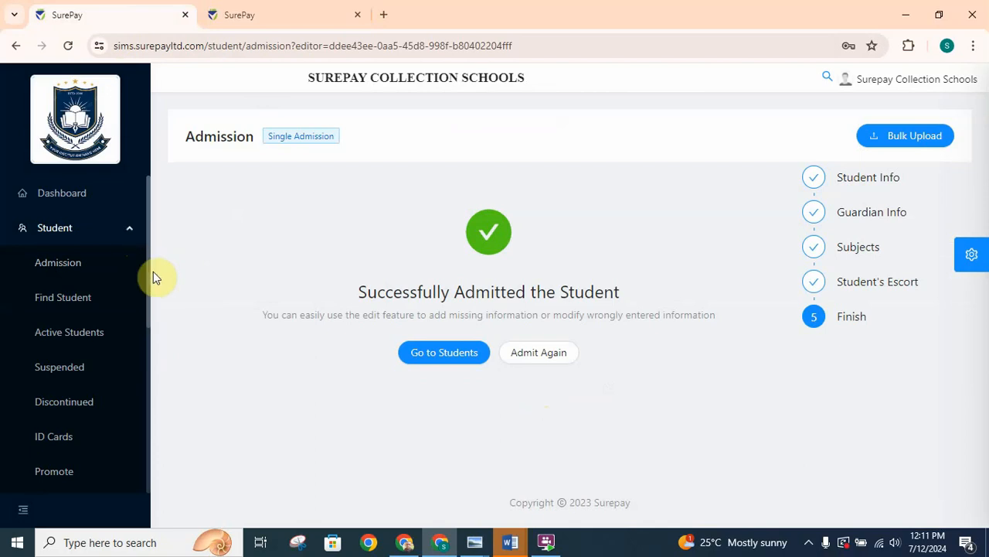
pyautogui.click(128, 232)
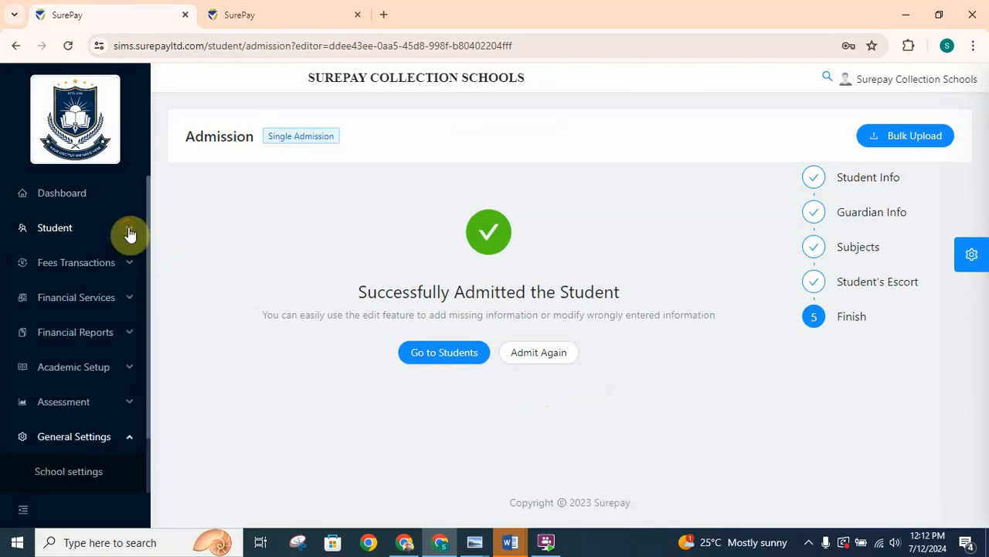
pyautogui.click(130, 371)
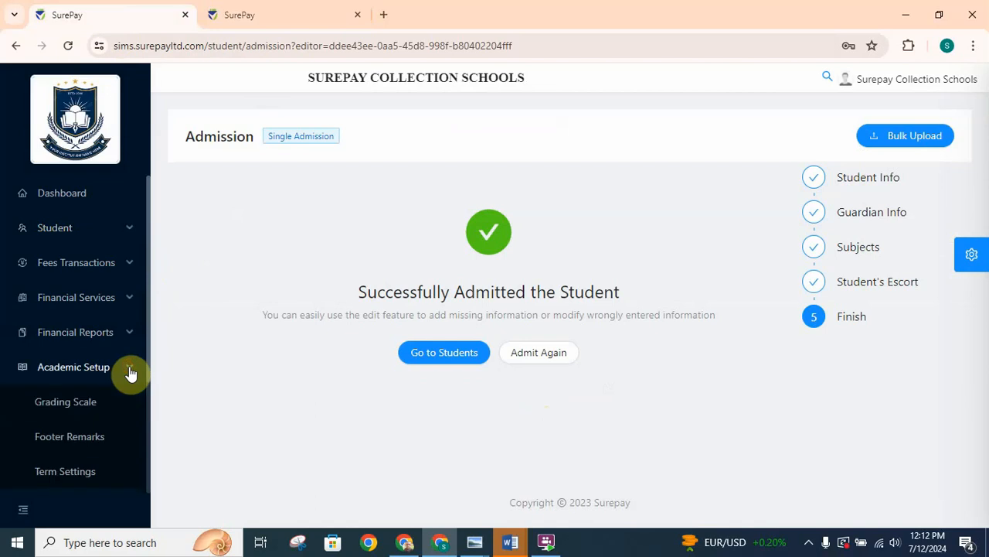
pyautogui.click(76, 479)
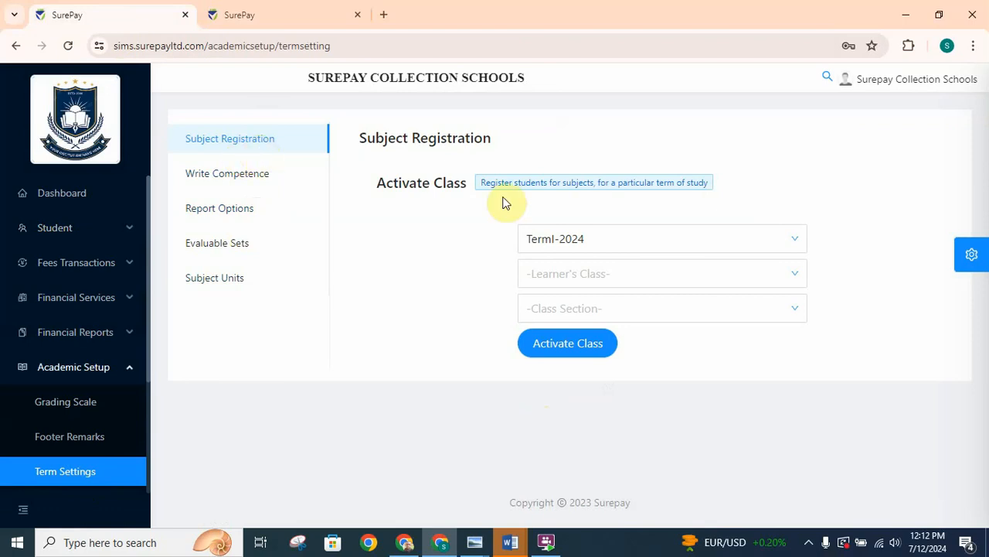
# - Activate class P.4, section A, for TermII-2024 to register its students for subjects, and dismiss the progress dialog
pyautogui.click(633, 246)
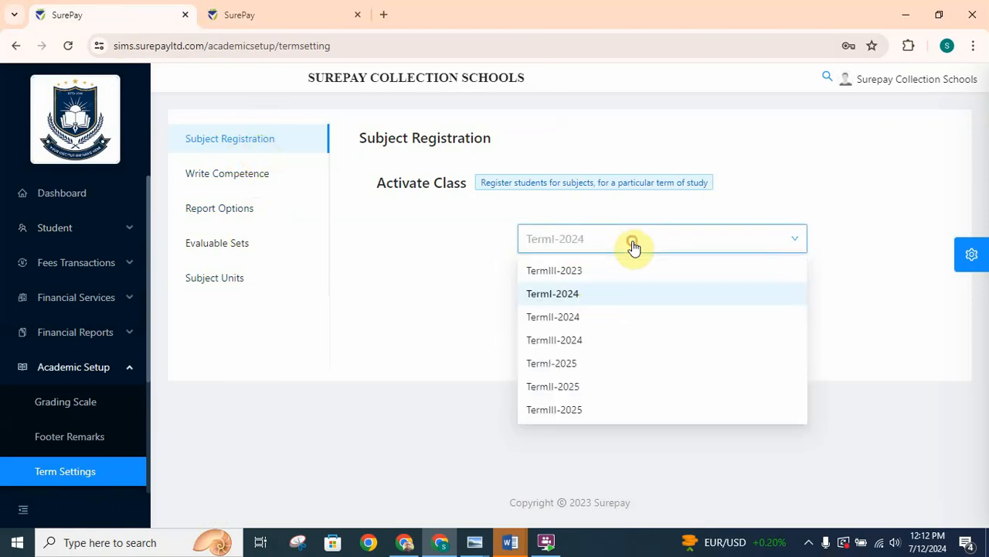
pyautogui.click(558, 319)
pyautogui.click(599, 280)
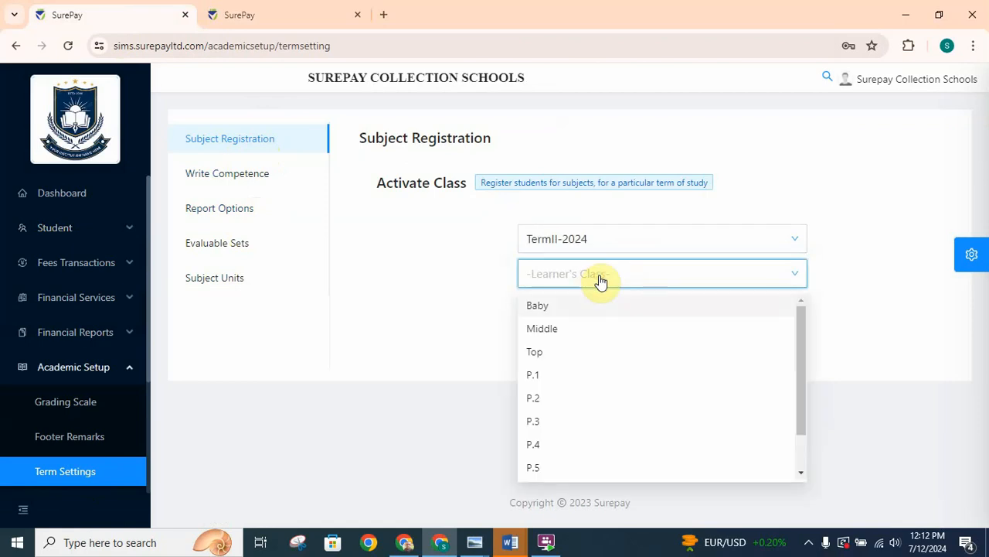
pyautogui.click(539, 453)
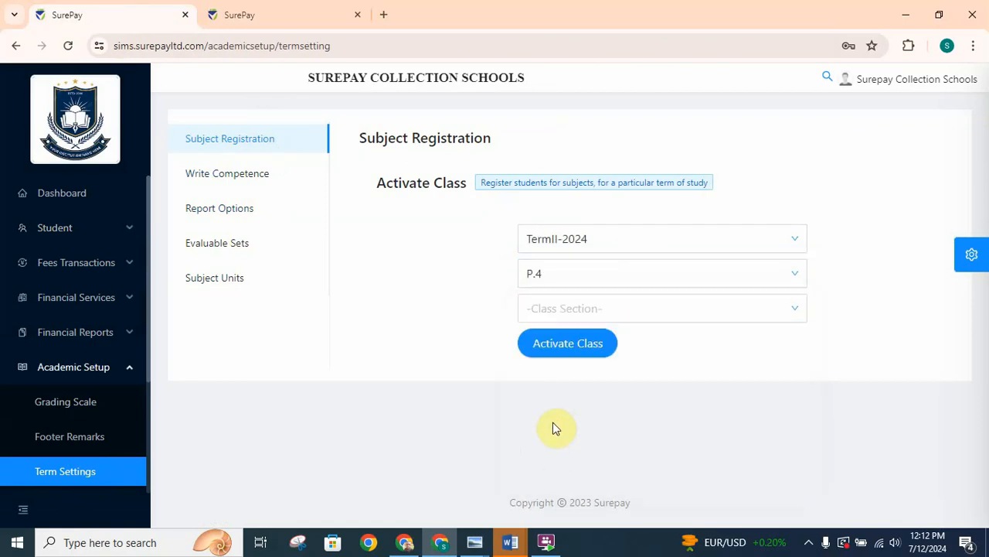
pyautogui.click(610, 309)
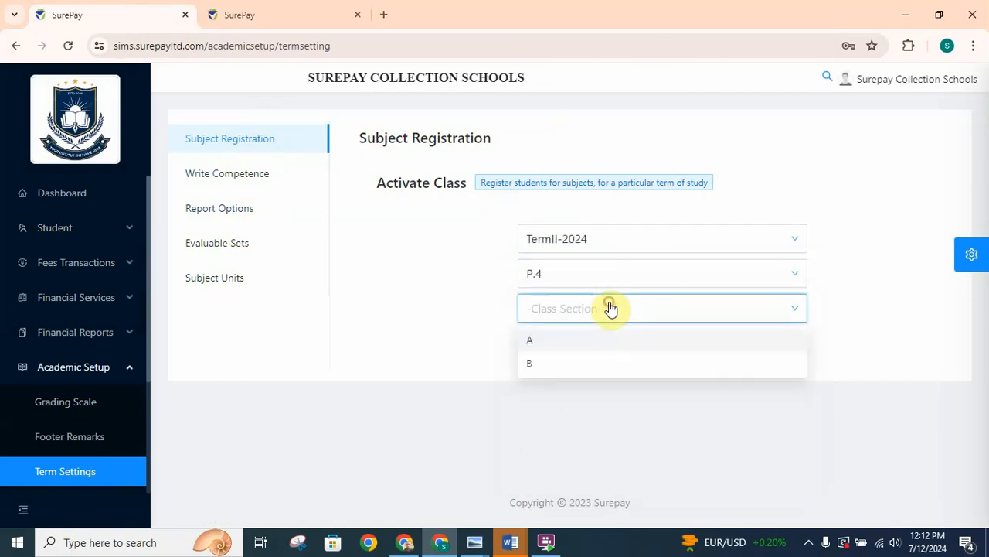
pyautogui.click(538, 341)
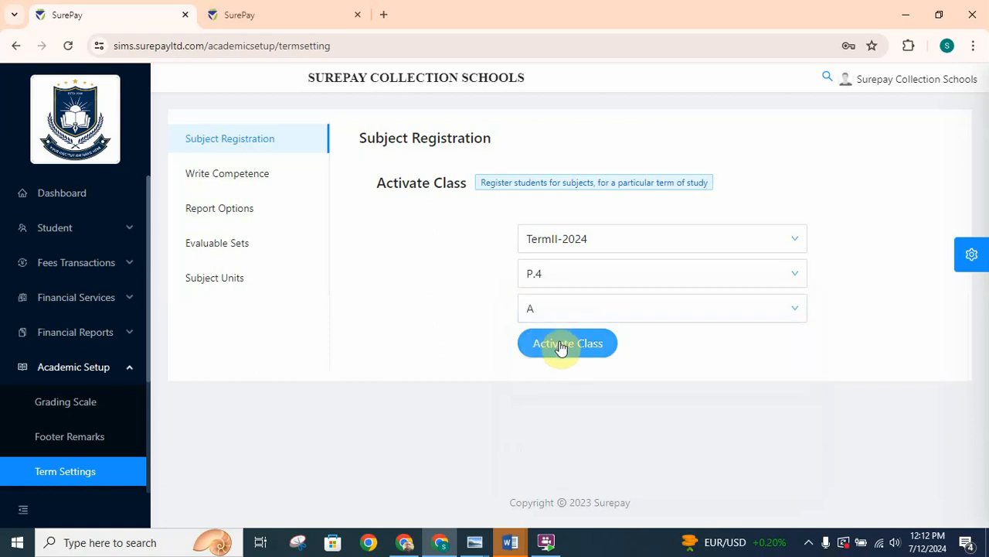
pyautogui.click(565, 350)
pyautogui.click(563, 351)
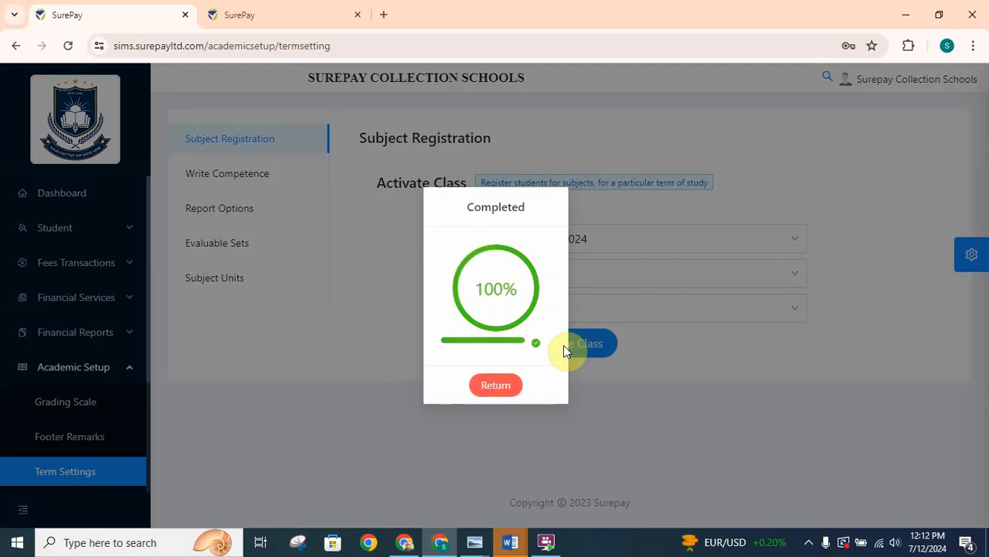
pyautogui.click(496, 385)
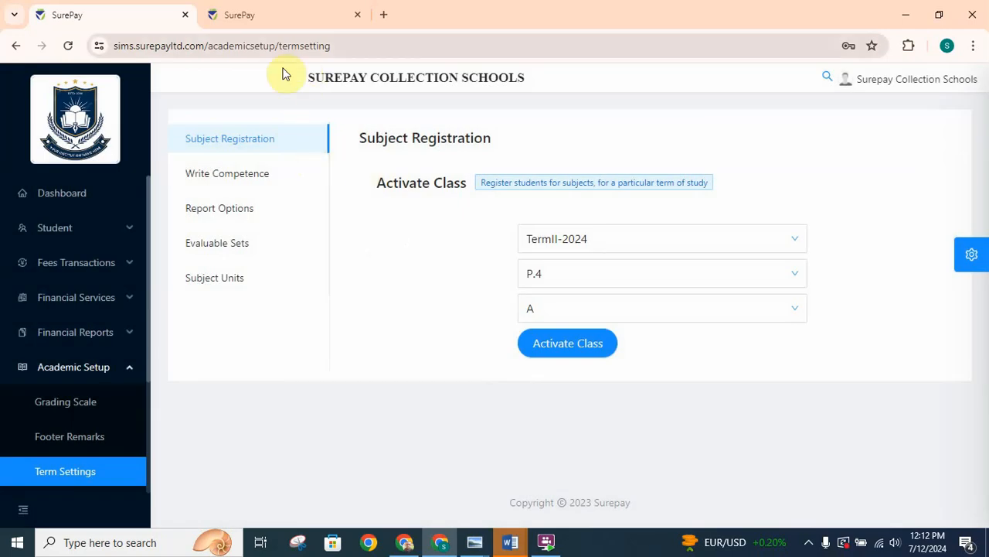
# - Back in the teacher's session, reopen marks entry and reload the Mathematics list for P.4 section A in TermII-2024
pyautogui.click(263, 20)
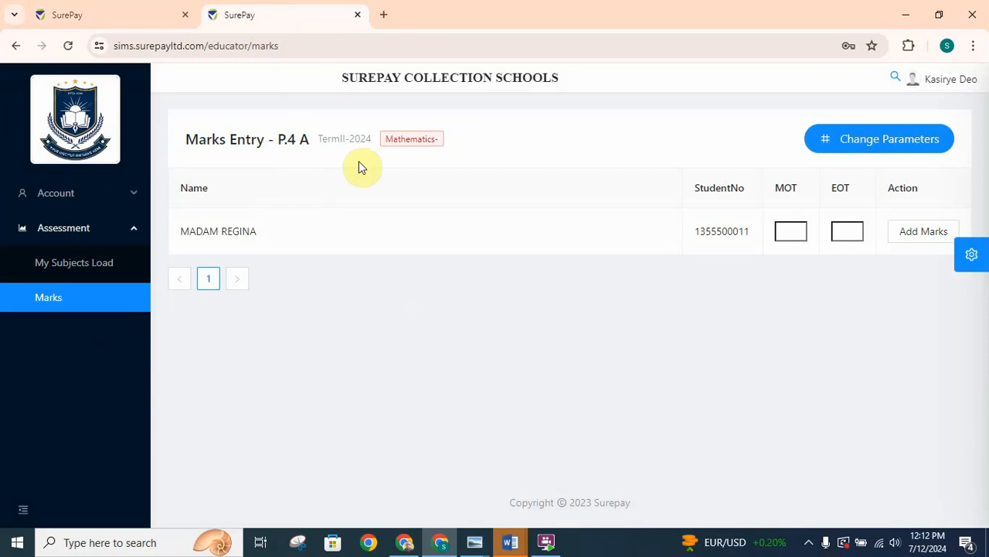
pyautogui.click(68, 269)
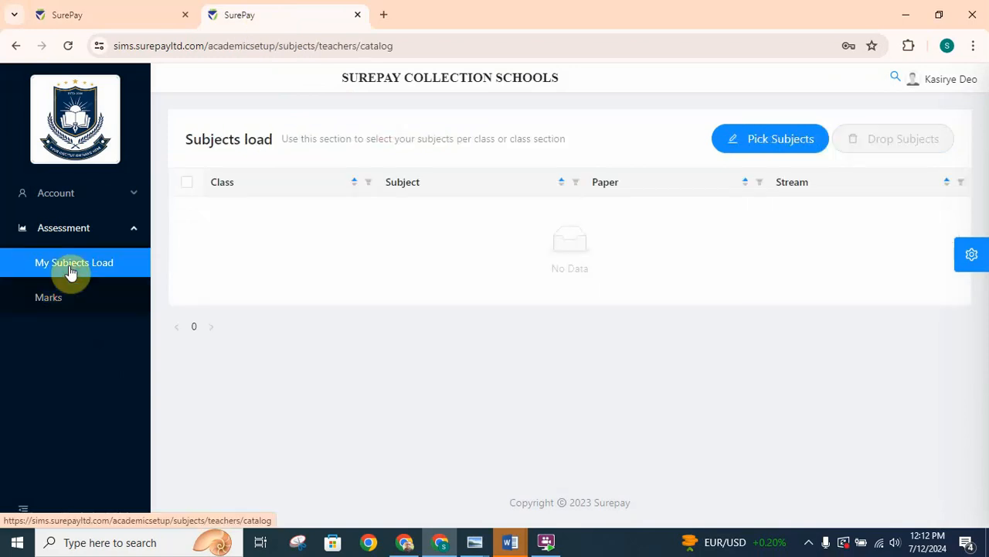
pyautogui.click(48, 295)
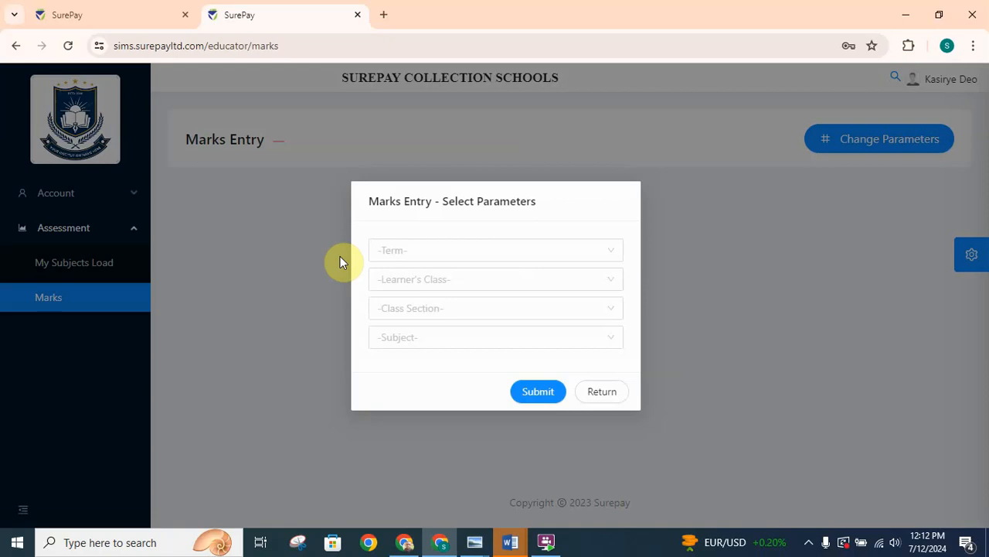
pyautogui.click(426, 252)
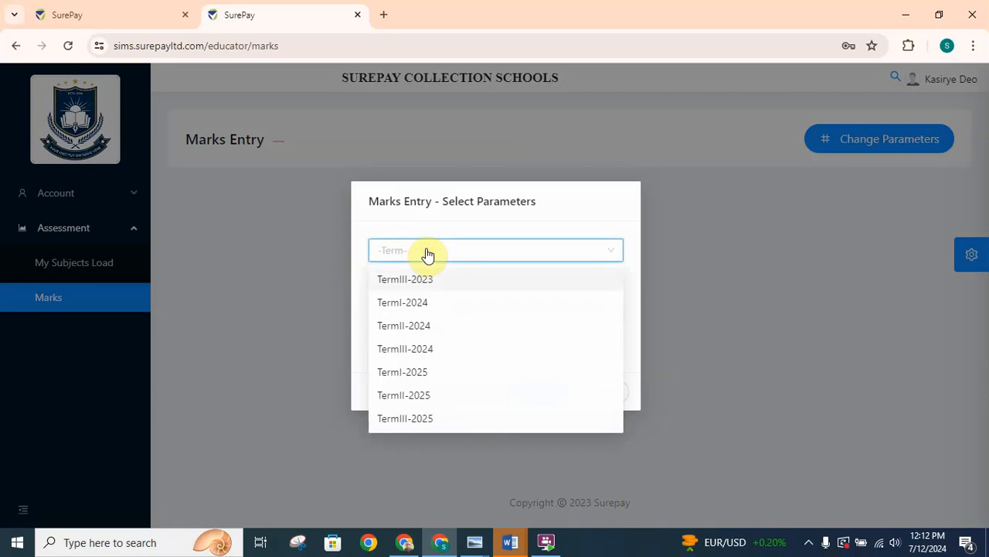
pyautogui.click(403, 331)
pyautogui.click(453, 280)
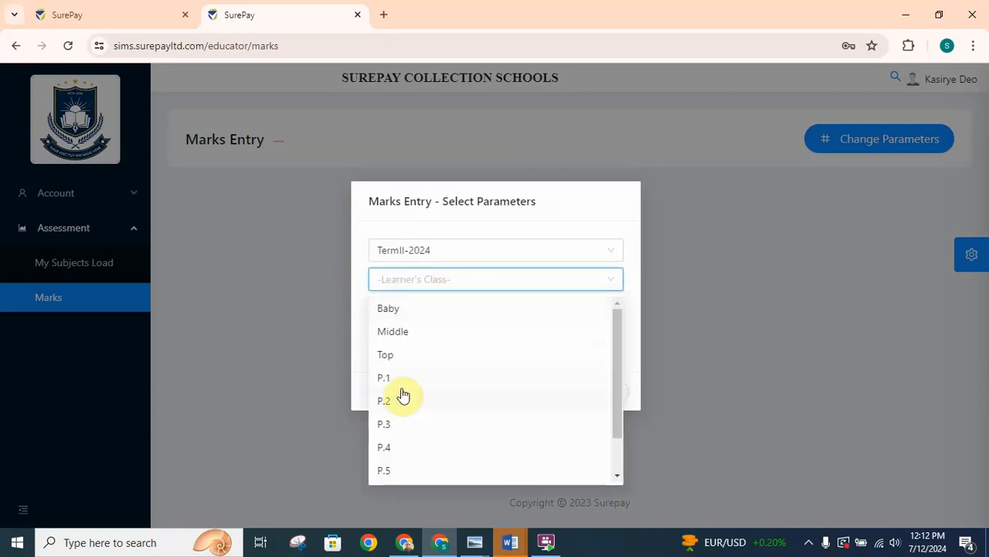
pyautogui.click(386, 448)
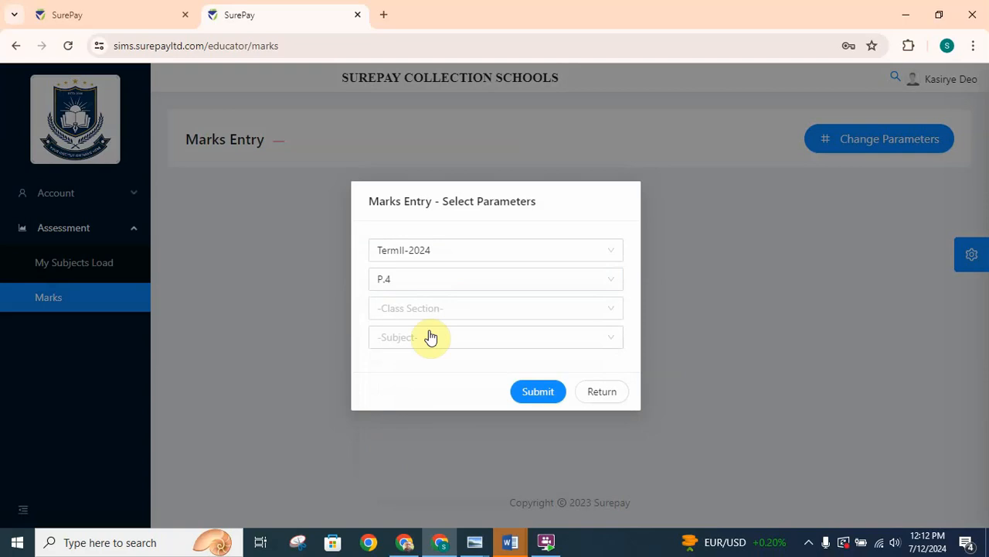
pyautogui.click(448, 309)
pyautogui.click(388, 335)
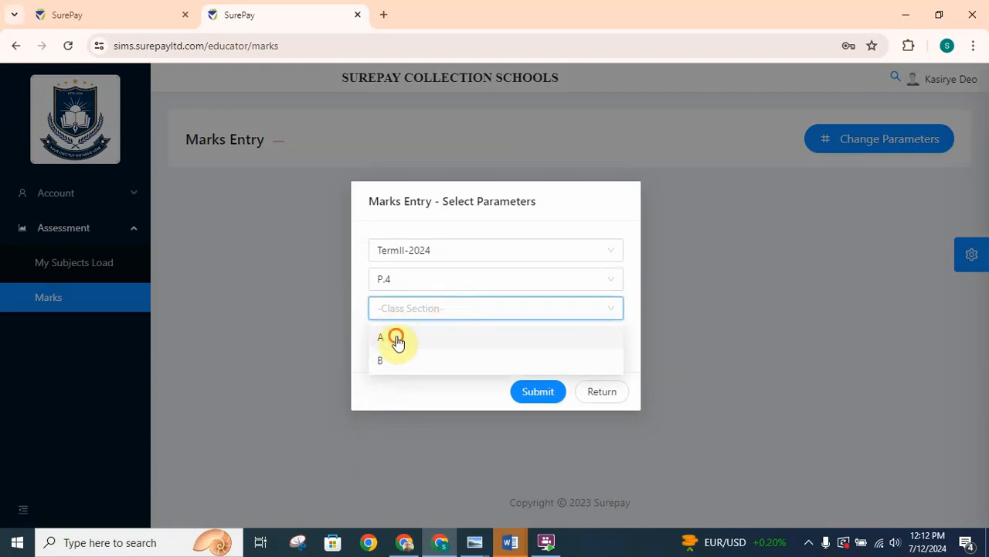
pyautogui.click(434, 345)
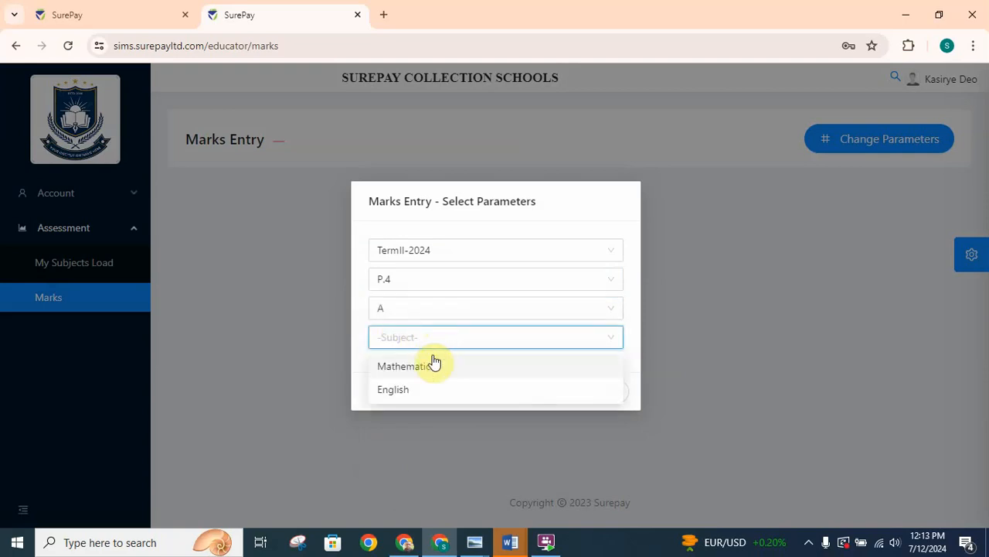
pyautogui.click(413, 373)
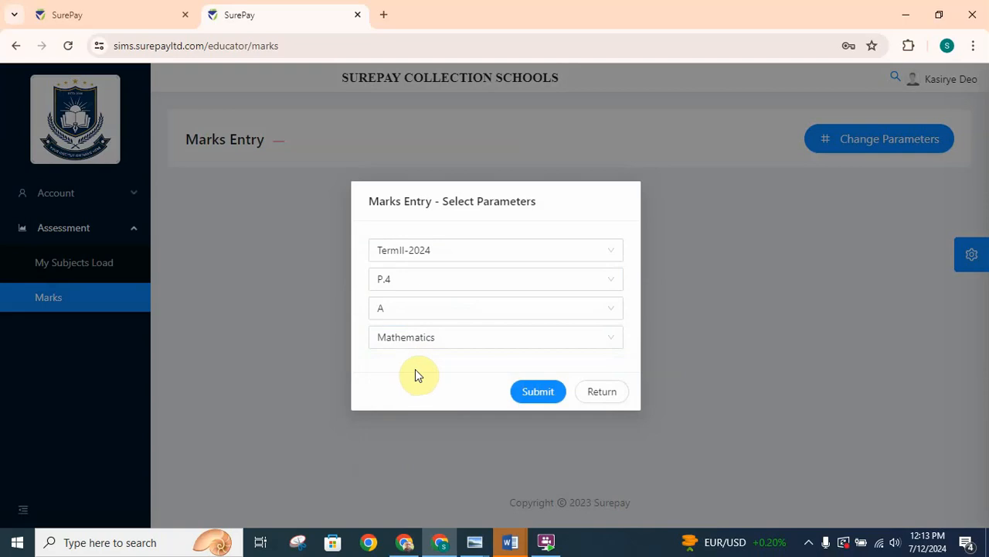
pyautogui.click(538, 391)
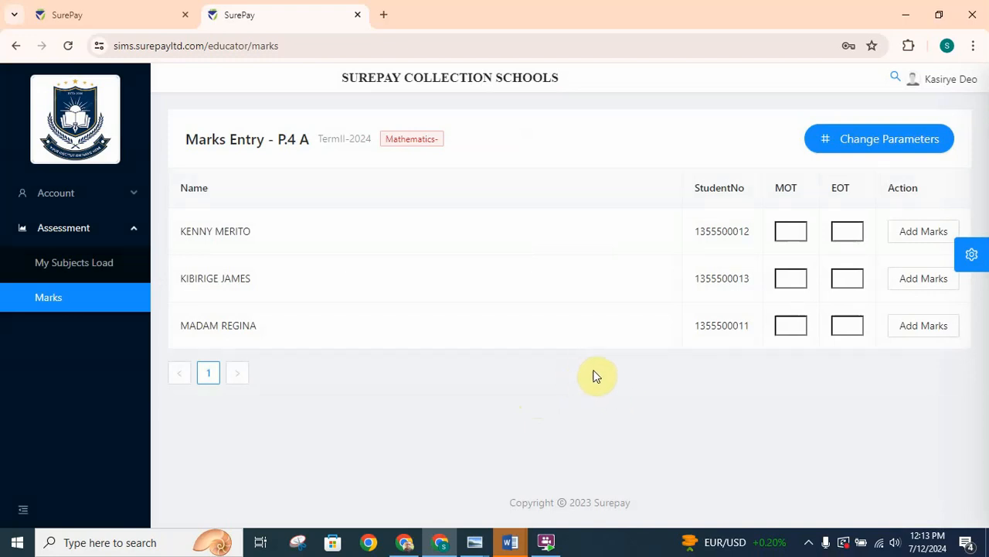
# - Enter and save the Mathematics MOT and EOT marks: 90 and 95 for the first student, 85 and 90 for the second, 80 and 90 for the third
pyautogui.click(788, 234)
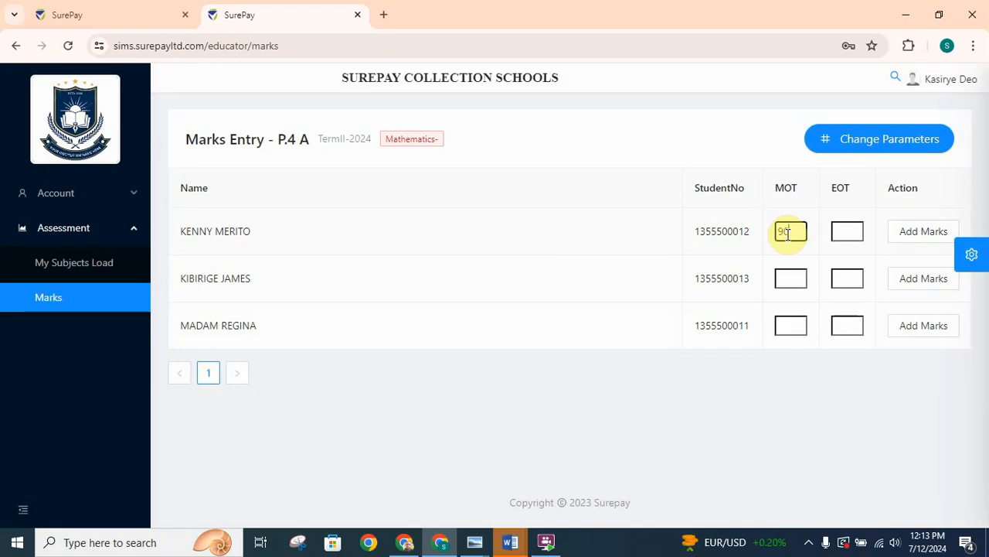
pyautogui.click(846, 234)
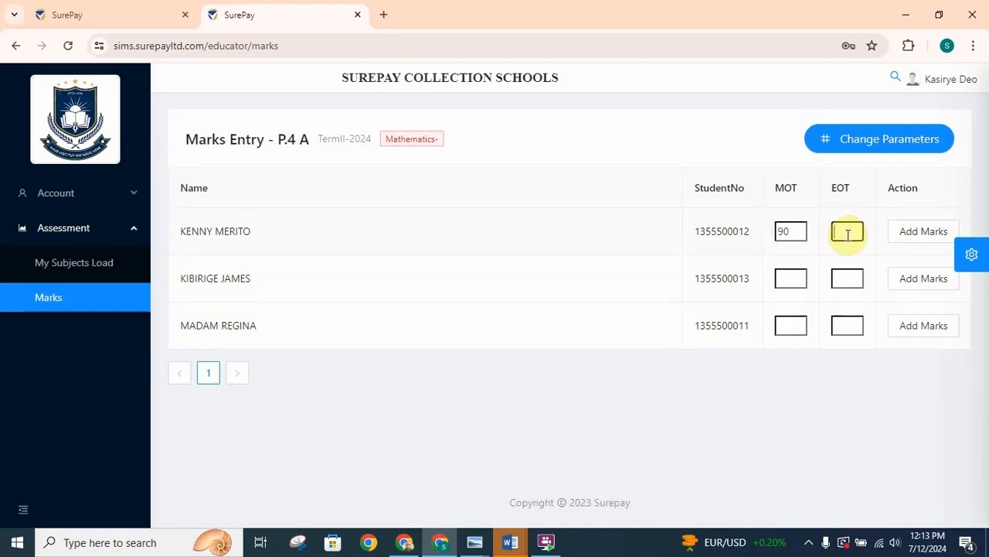
pyautogui.write('95')
pyautogui.click(924, 231)
pyautogui.click(799, 282)
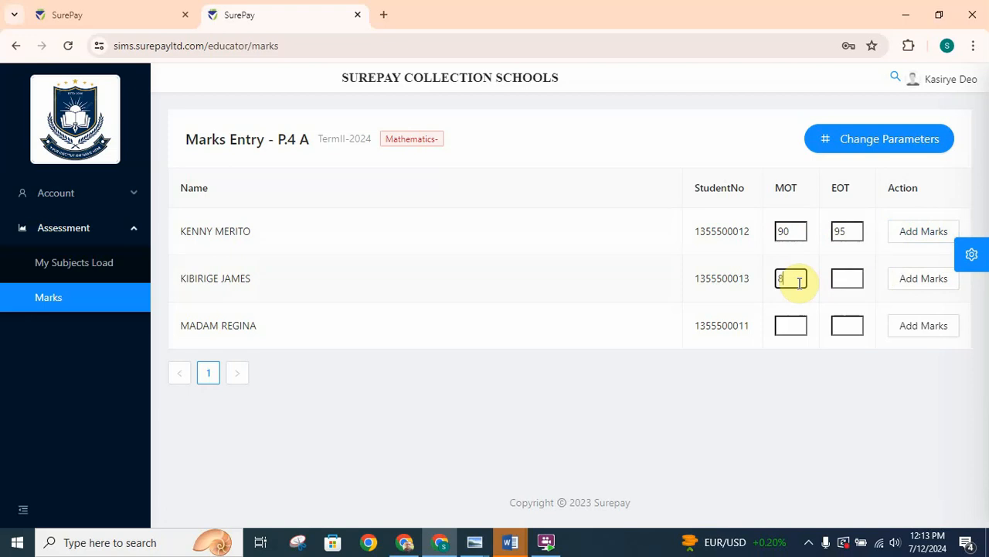
pyautogui.click(848, 279)
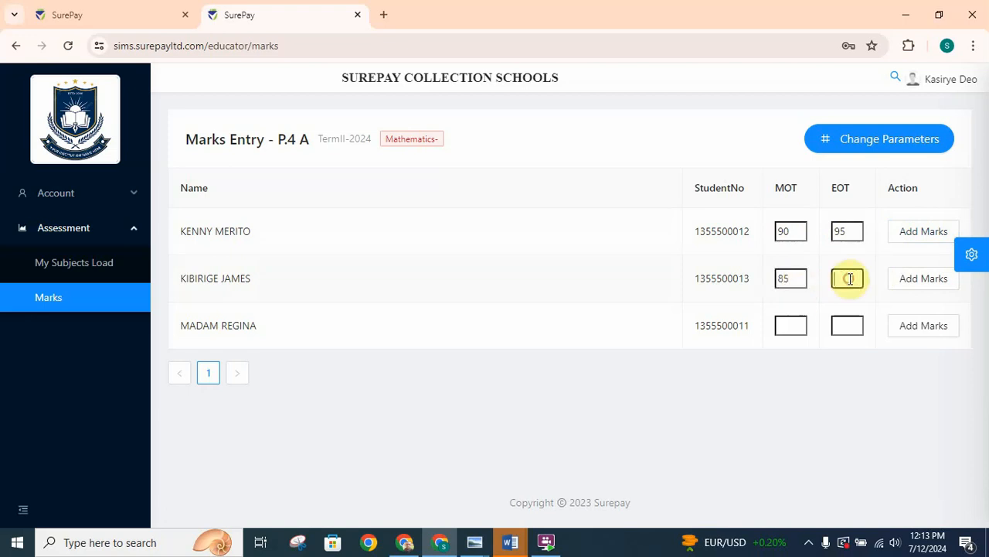
pyautogui.click(924, 288)
pyautogui.click(797, 326)
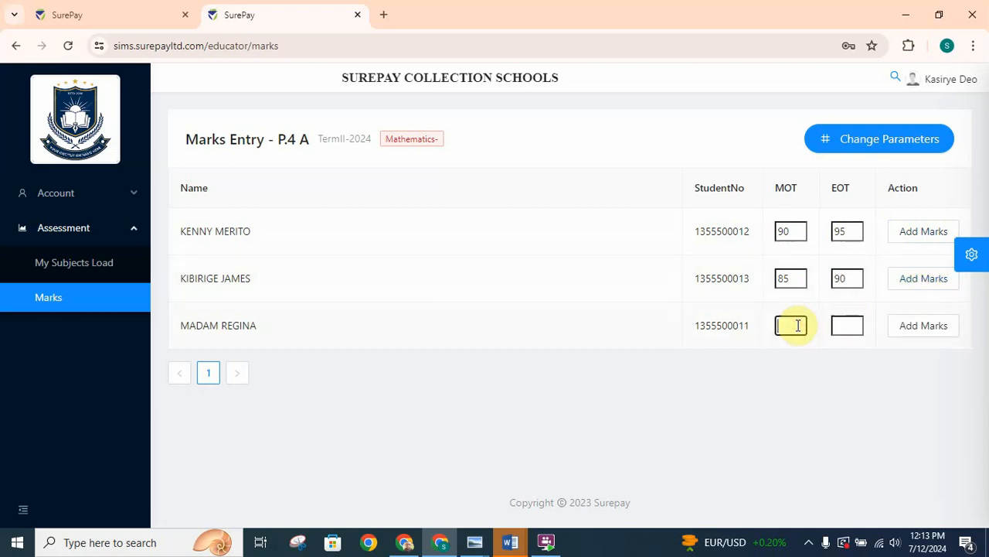
pyautogui.click(842, 328)
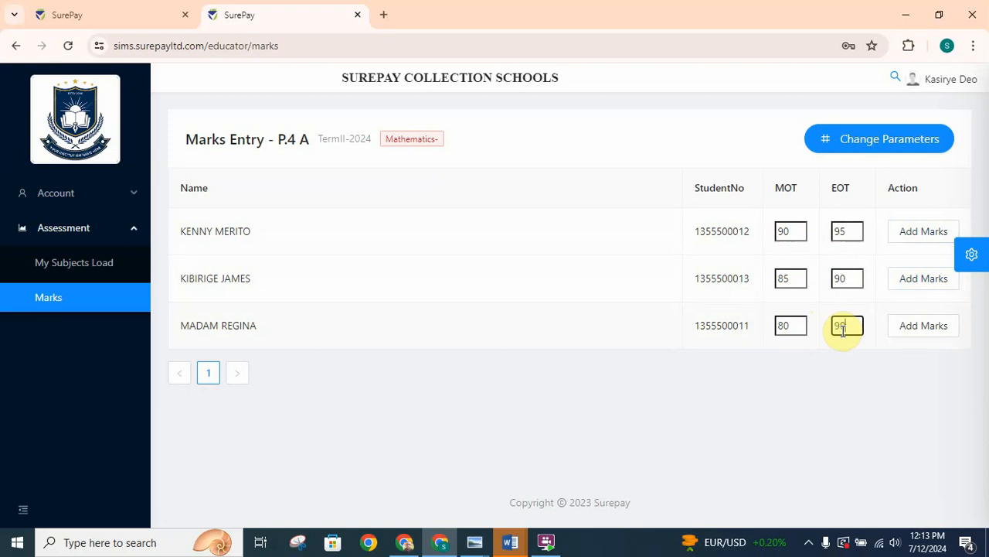
pyautogui.click(933, 330)
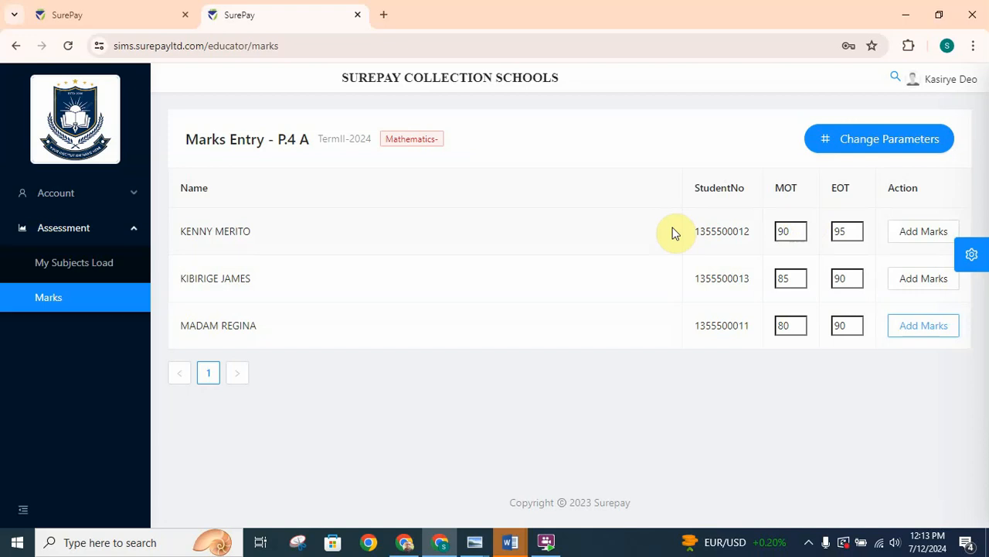
# - Reopen marks entry and load the English list for TermII-2024, class P.4, section A
pyautogui.click(96, 265)
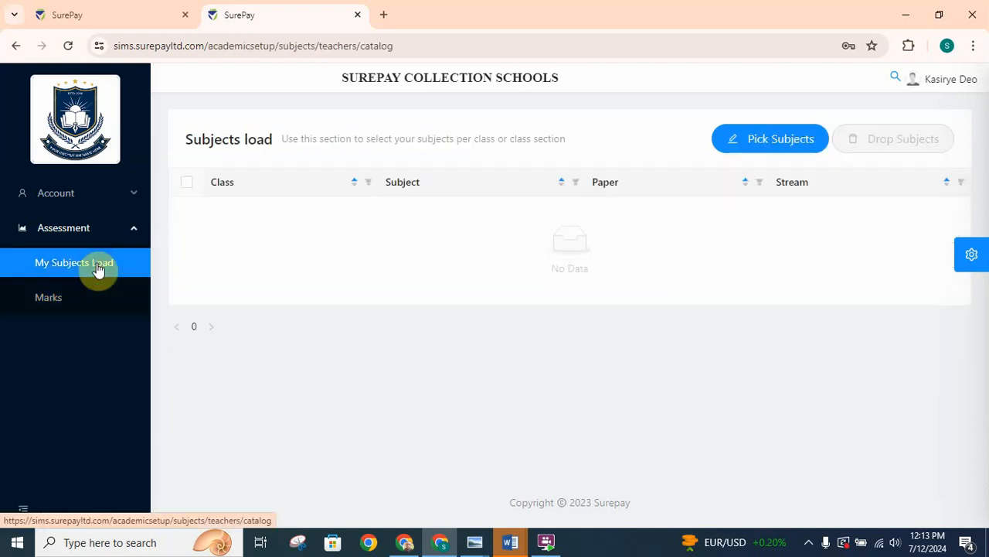
pyautogui.click(49, 300)
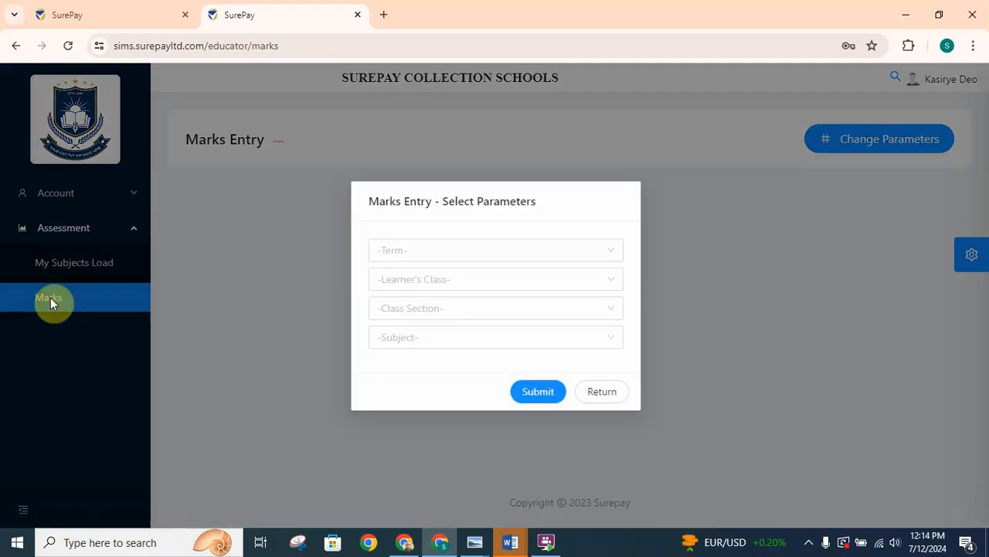
pyautogui.click(447, 248)
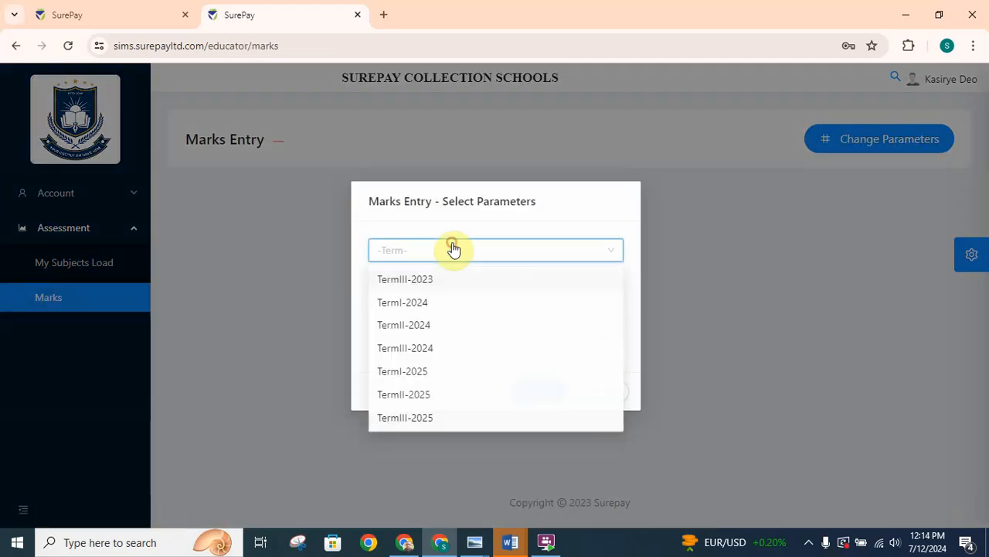
pyautogui.click(408, 326)
pyautogui.click(475, 279)
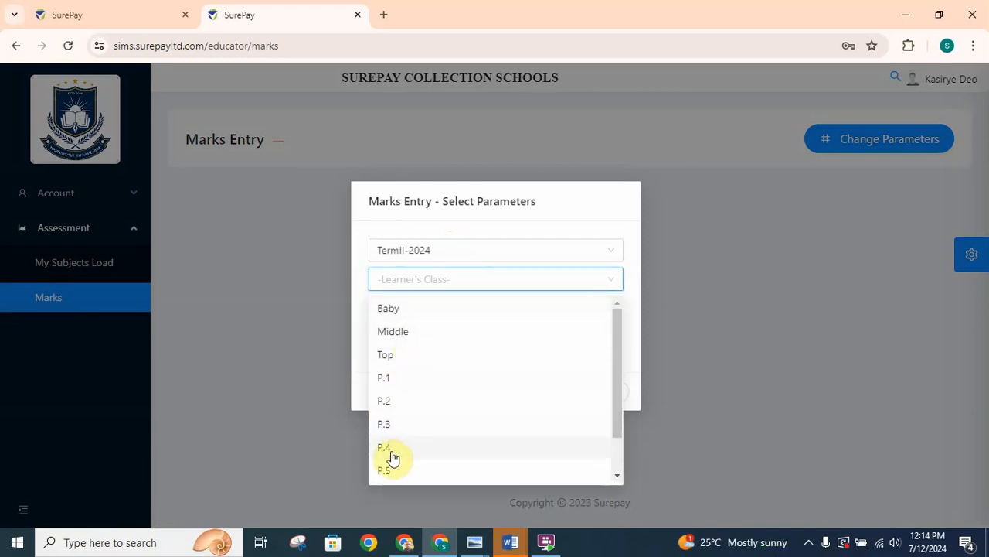
pyautogui.click(398, 446)
pyautogui.click(455, 319)
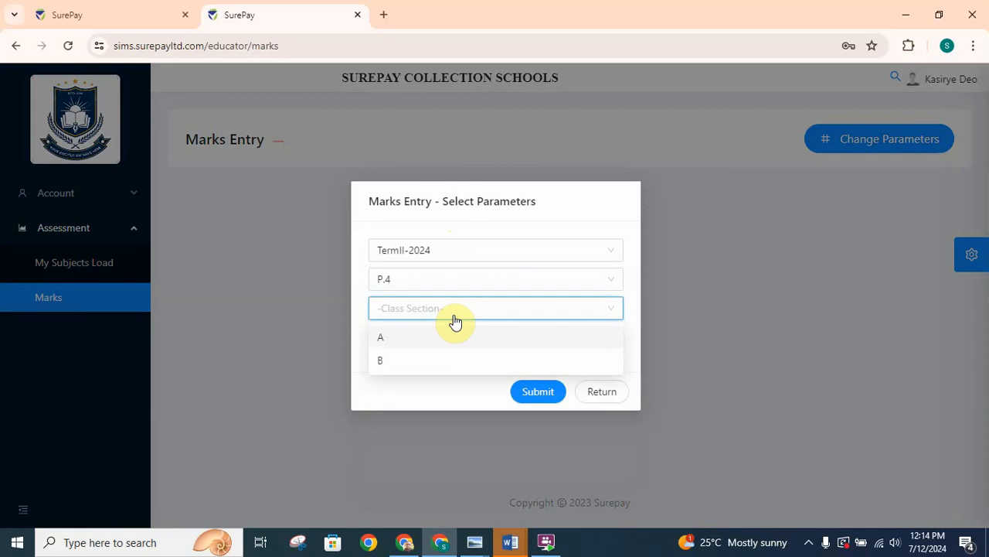
pyautogui.click(390, 343)
pyautogui.click(430, 342)
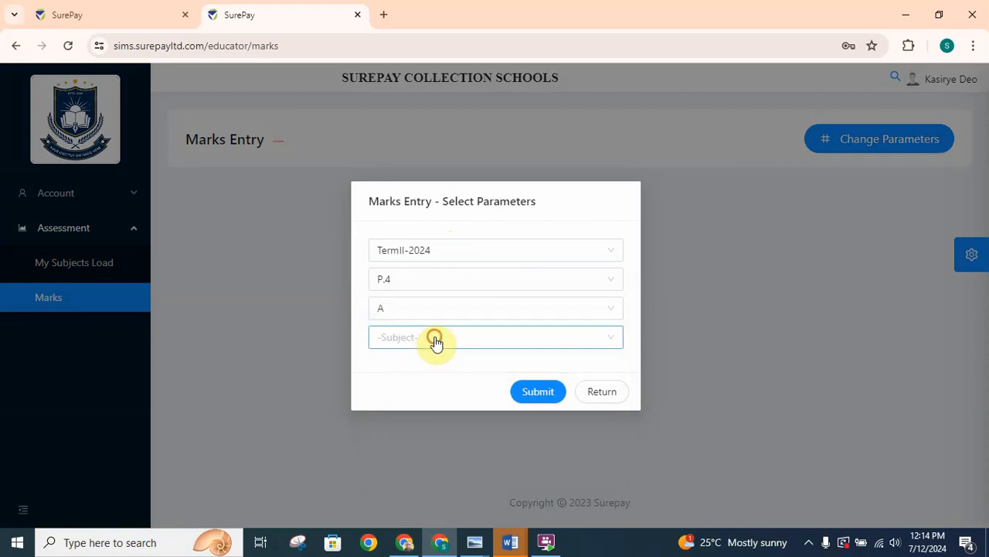
pyautogui.click(395, 394)
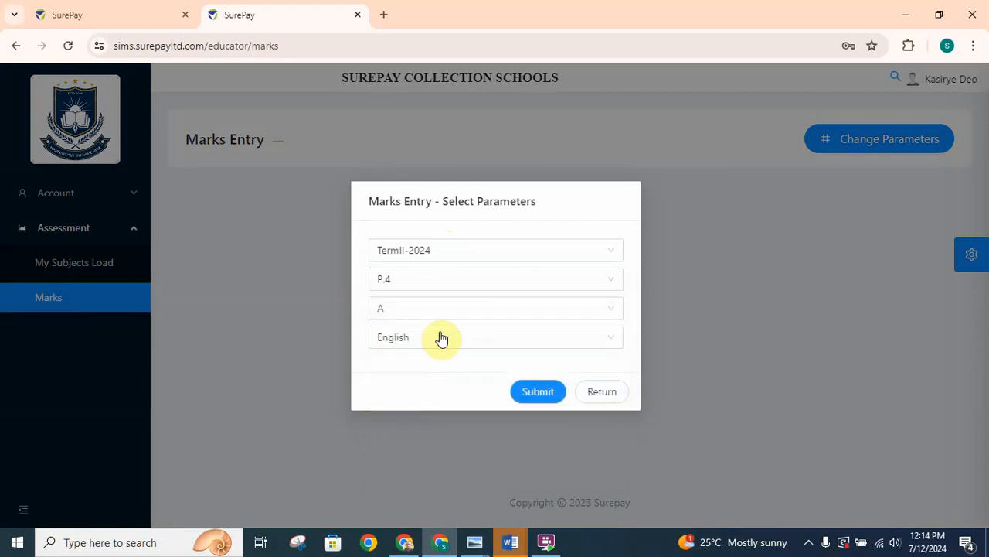
pyautogui.click(548, 394)
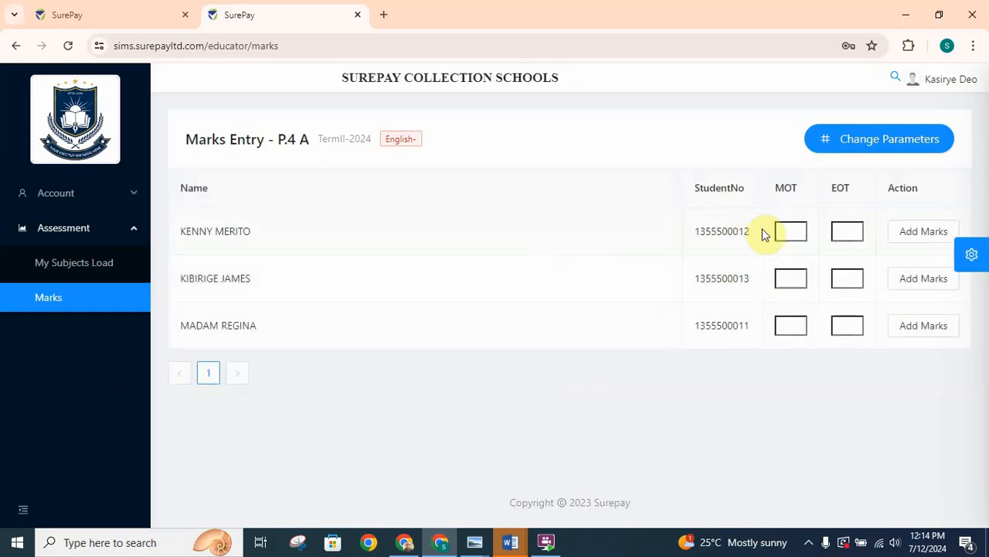
# - Fill in the English MOT and EOT marks: 90 and 90 for the first student, 90 and 85 for the second, 85 and 90 for the third
pyautogui.click(788, 230)
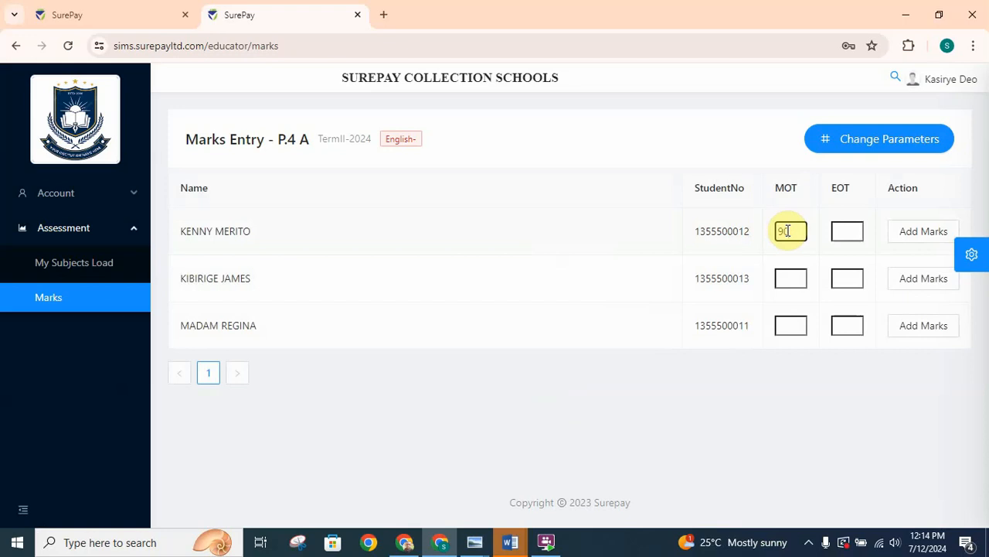
pyautogui.click(848, 230)
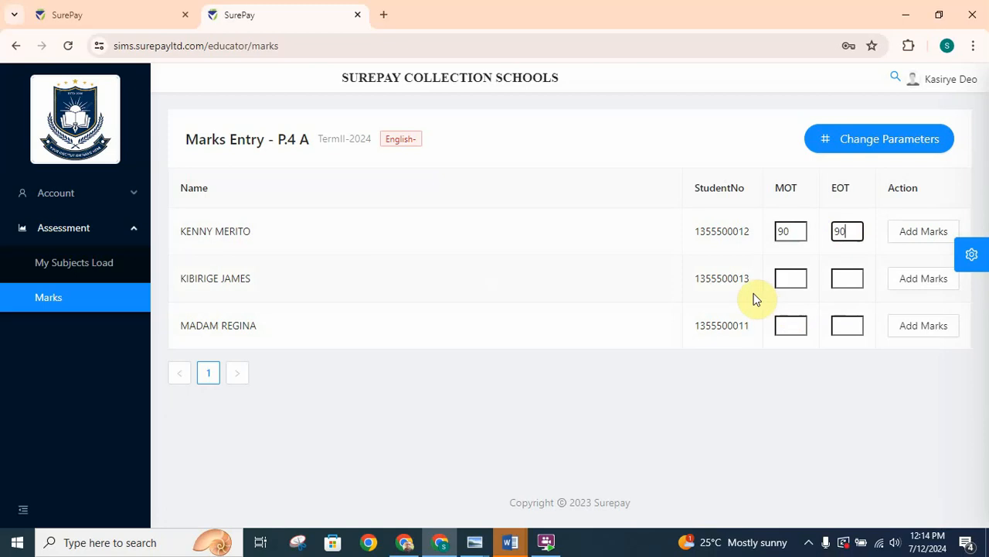
pyautogui.click(791, 279)
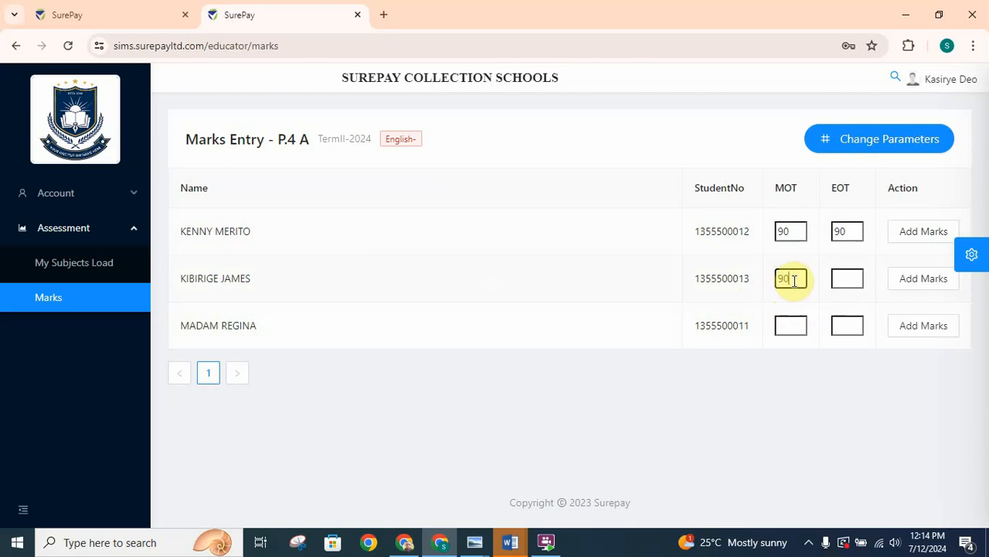
pyautogui.write('90')
pyautogui.click(844, 279)
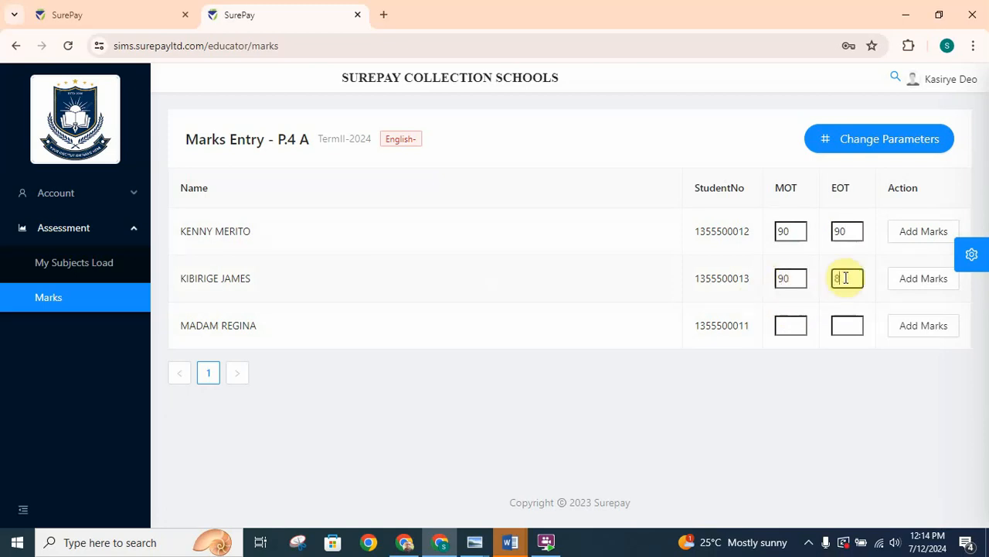
pyautogui.click(792, 325)
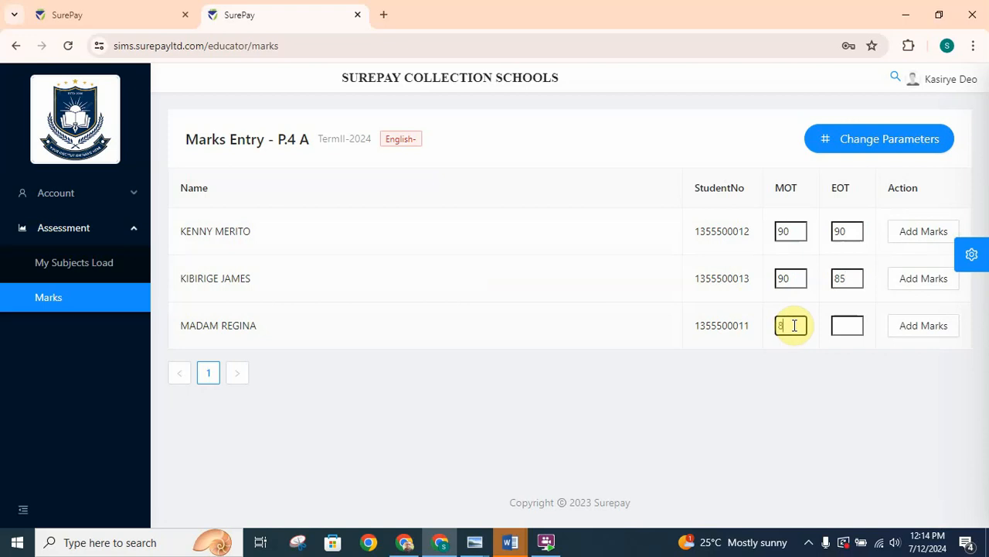
pyautogui.click(845, 325)
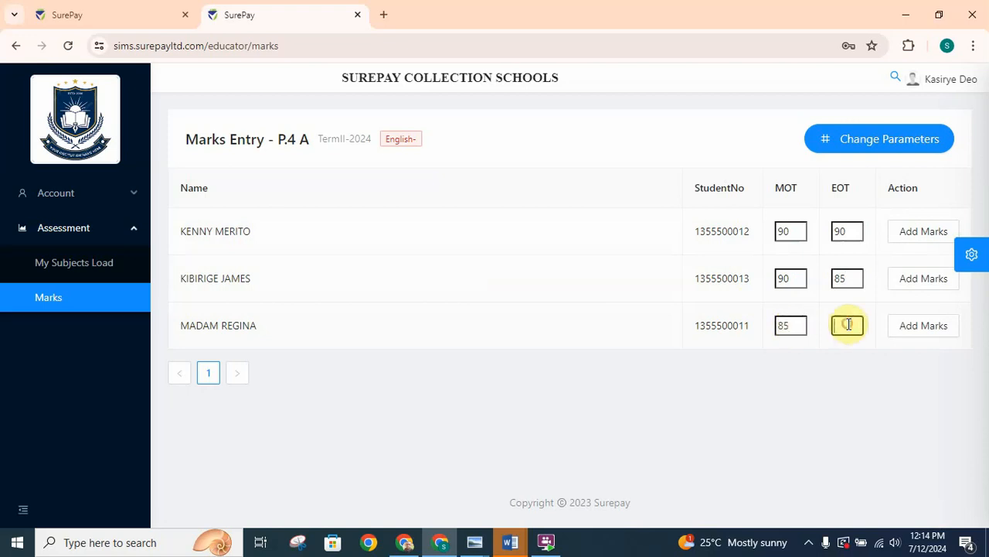
# - Save the entered English marks for each of the three students
pyautogui.click(915, 328)
pyautogui.click(917, 331)
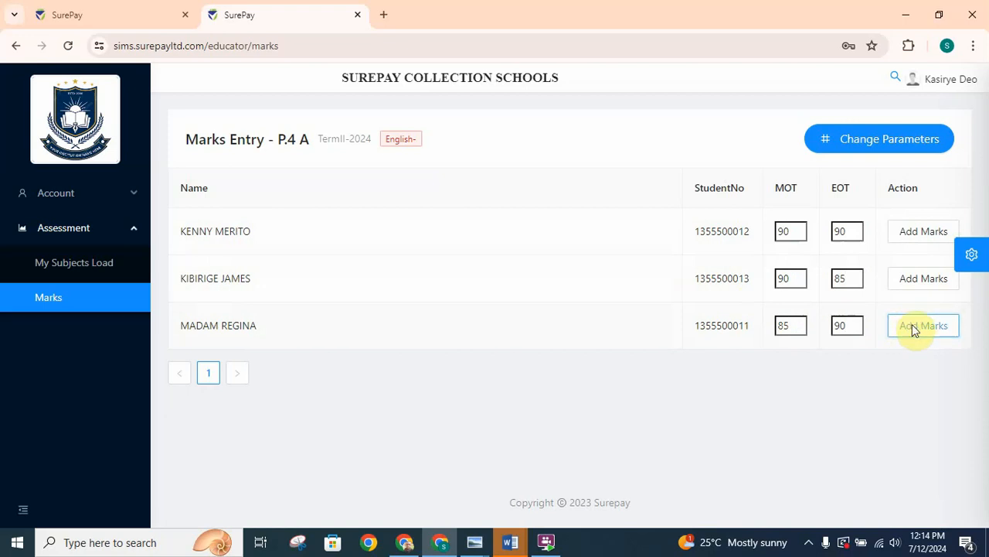
pyautogui.click(912, 283)
pyautogui.click(915, 238)
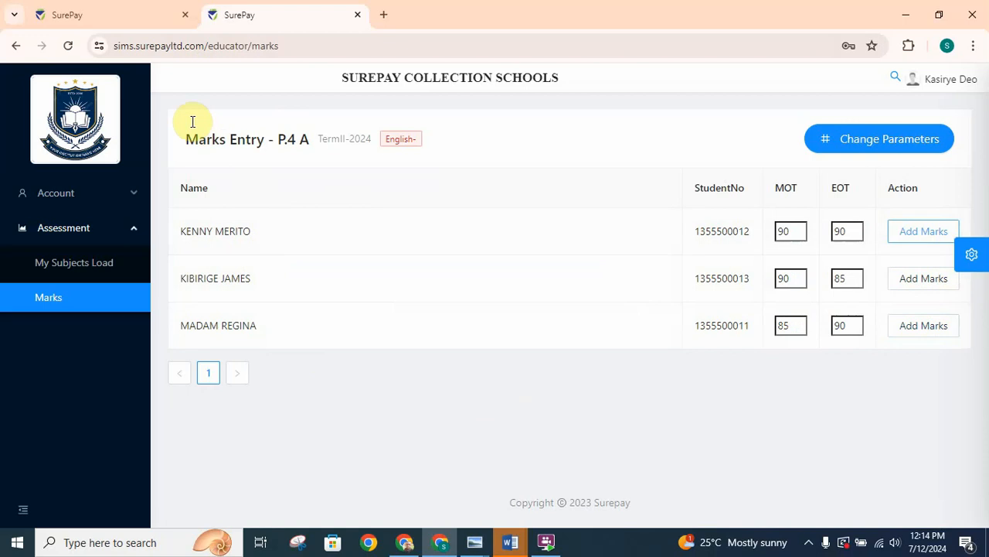
# - Switch to the administrator's SurePay session and bring up the mark sheets under assessment
pyautogui.click(107, 17)
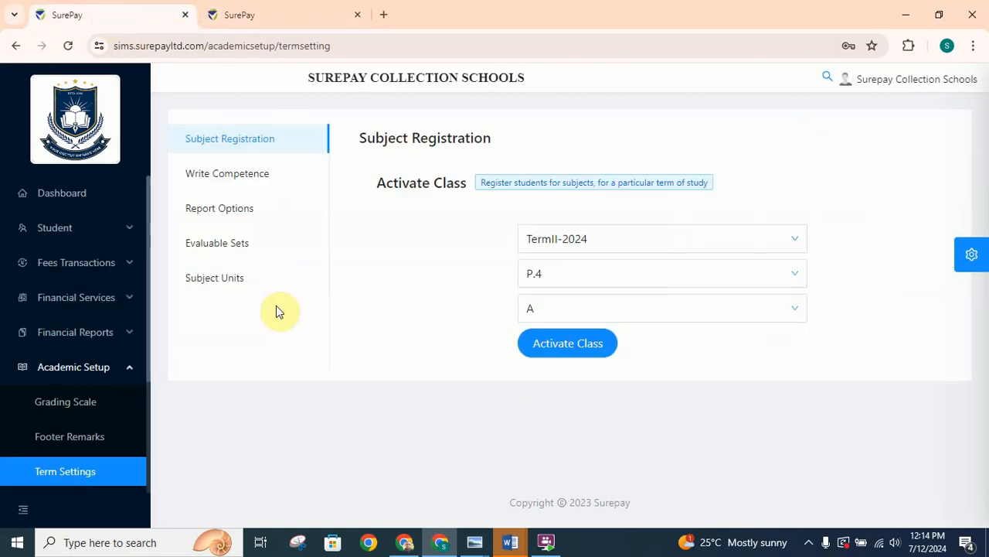
pyautogui.click(129, 368)
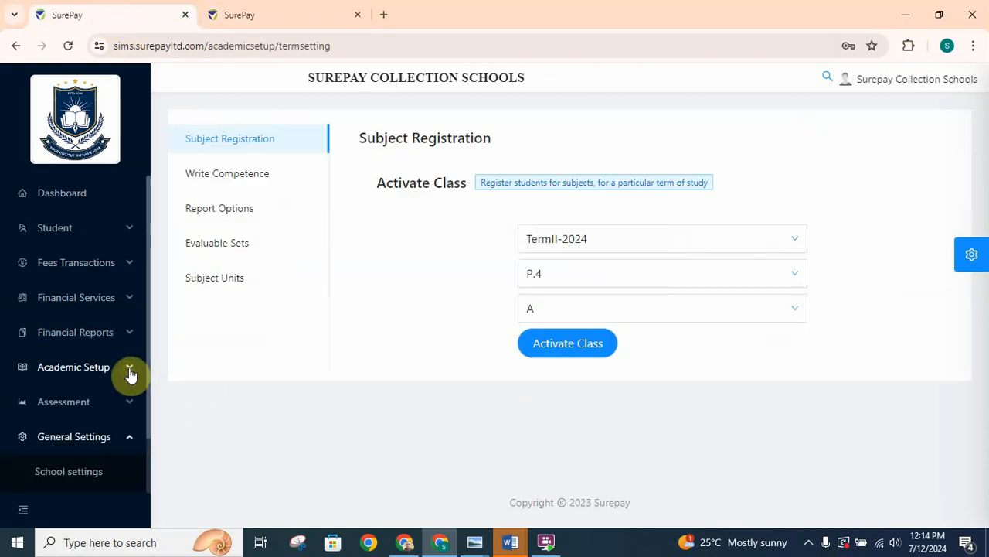
pyautogui.click(101, 403)
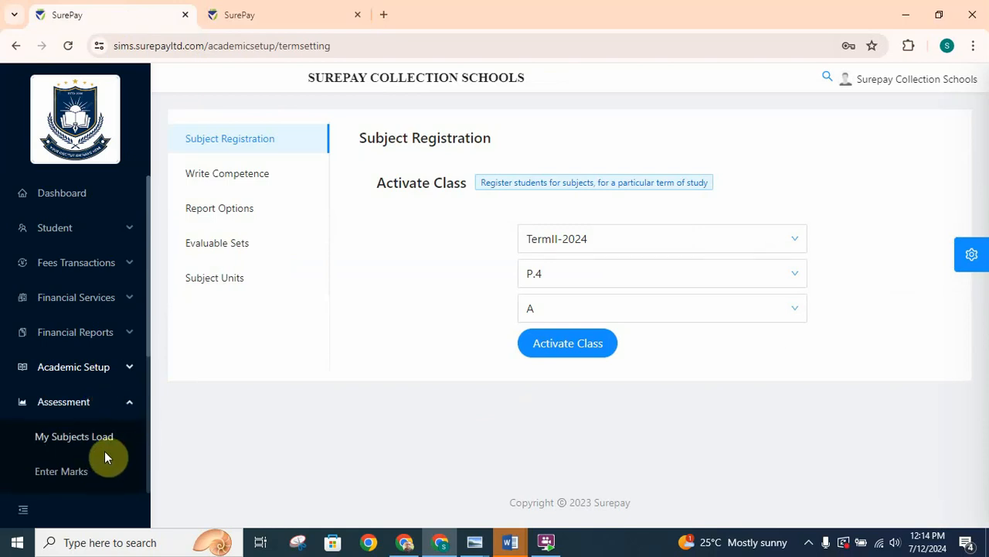
pyautogui.moveTo(147, 335); pyautogui.dragTo(159, 399)
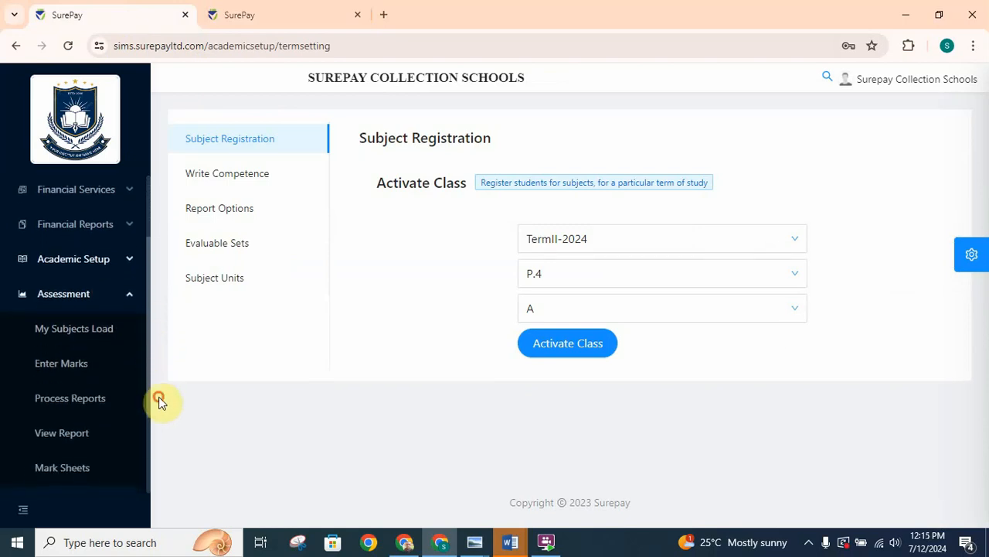
pyautogui.click(75, 473)
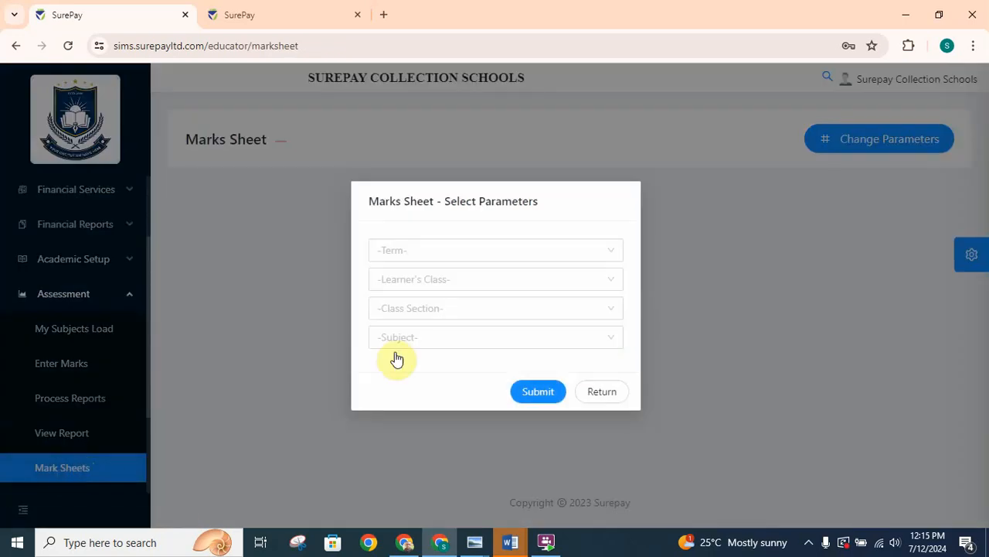
# - Load the marks sheet for TermII-2024, class P.4, section A, with English as the subject
pyautogui.click(497, 253)
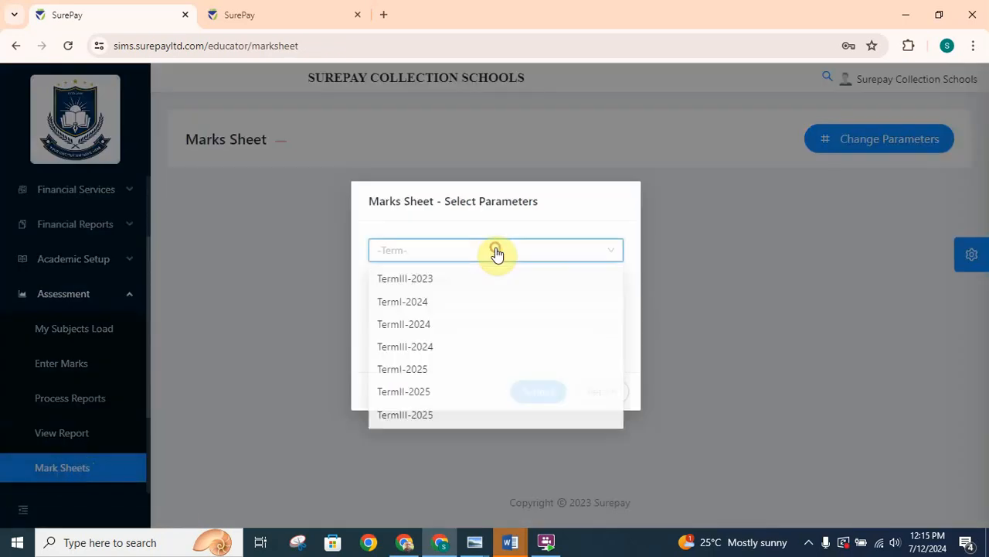
pyautogui.click(402, 327)
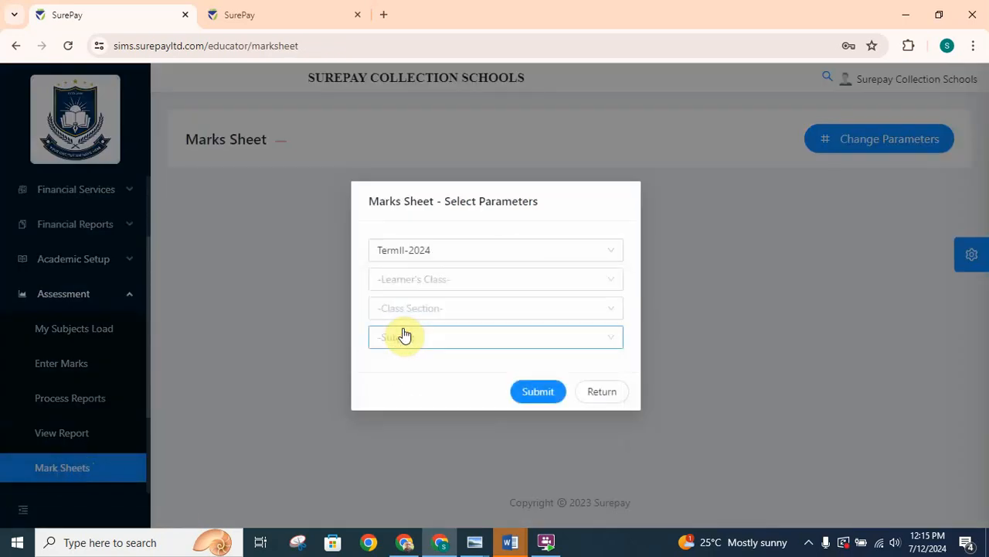
pyautogui.click(456, 282)
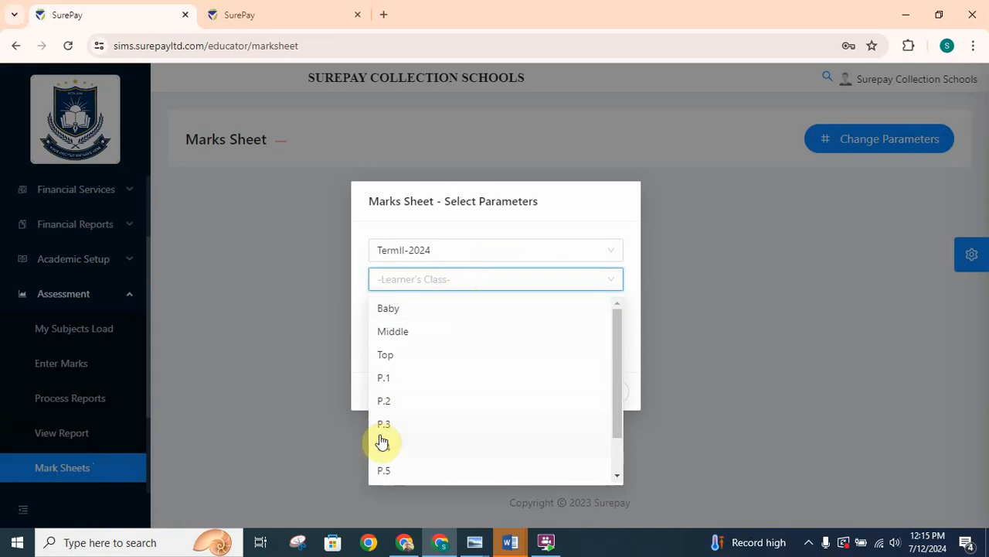
pyautogui.click(385, 452)
pyautogui.click(479, 310)
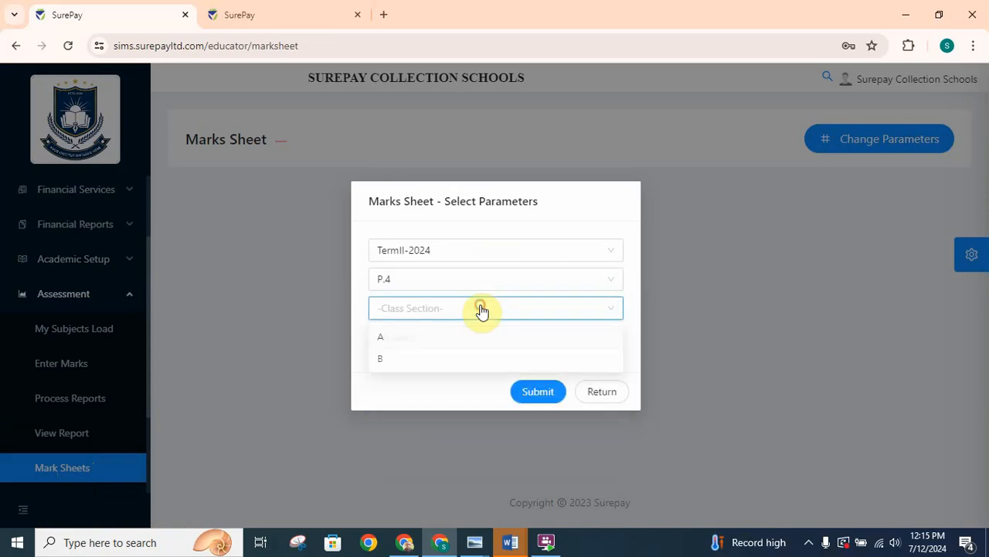
pyautogui.click(387, 340)
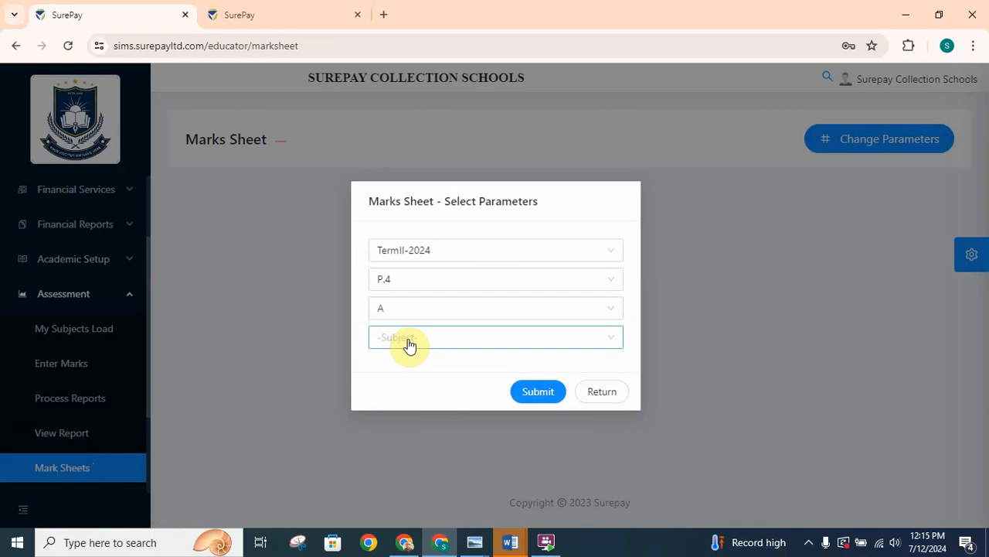
pyautogui.click(424, 345)
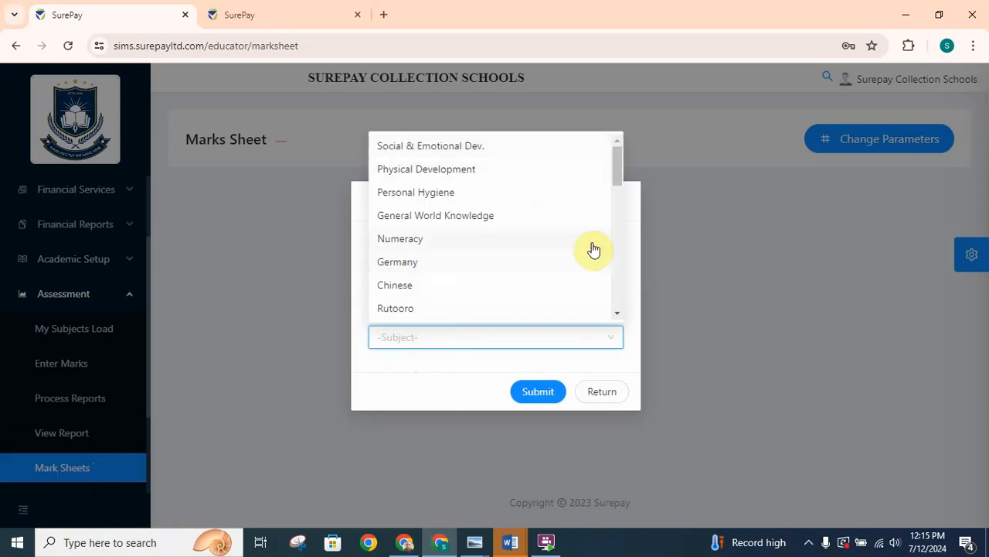
pyautogui.moveTo(619, 184); pyautogui.dragTo(616, 263)
pyautogui.click(427, 219)
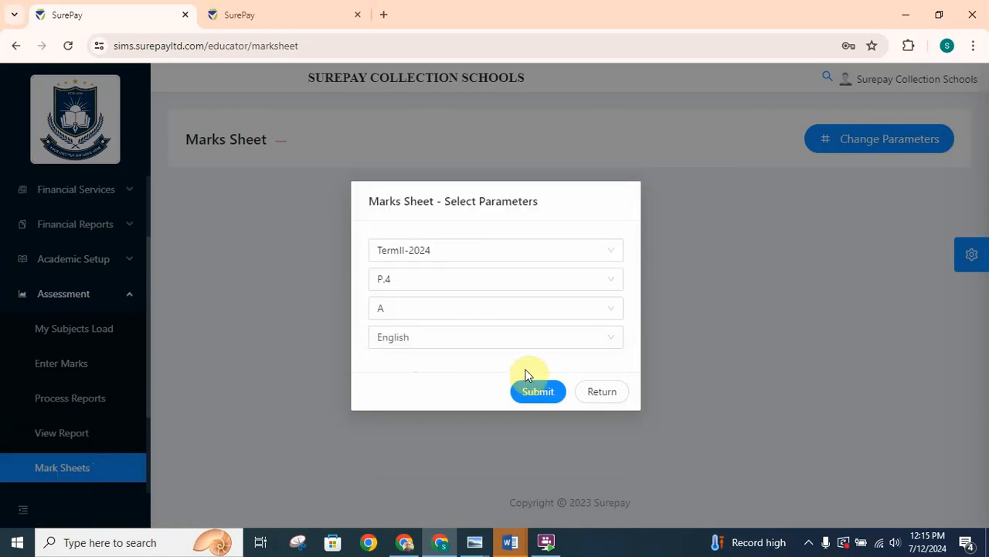
pyautogui.click(539, 394)
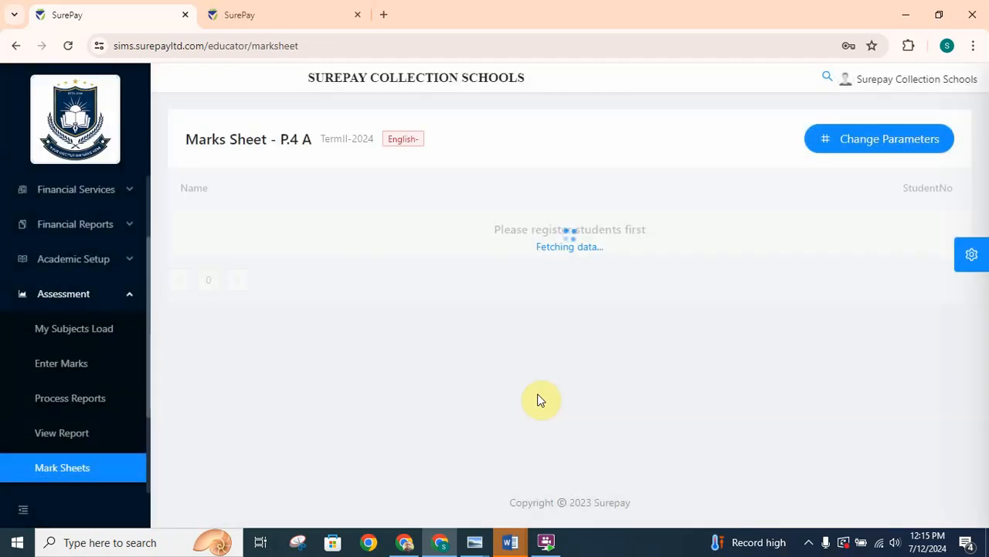
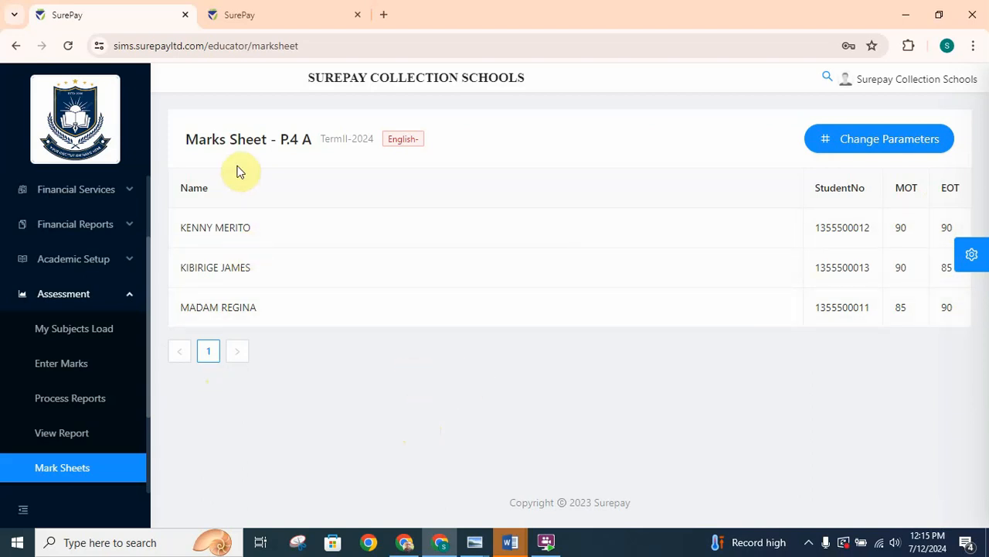
# - Start picking subjects for the administrator's own subjects load, with class P.4 and section A
pyautogui.click(72, 331)
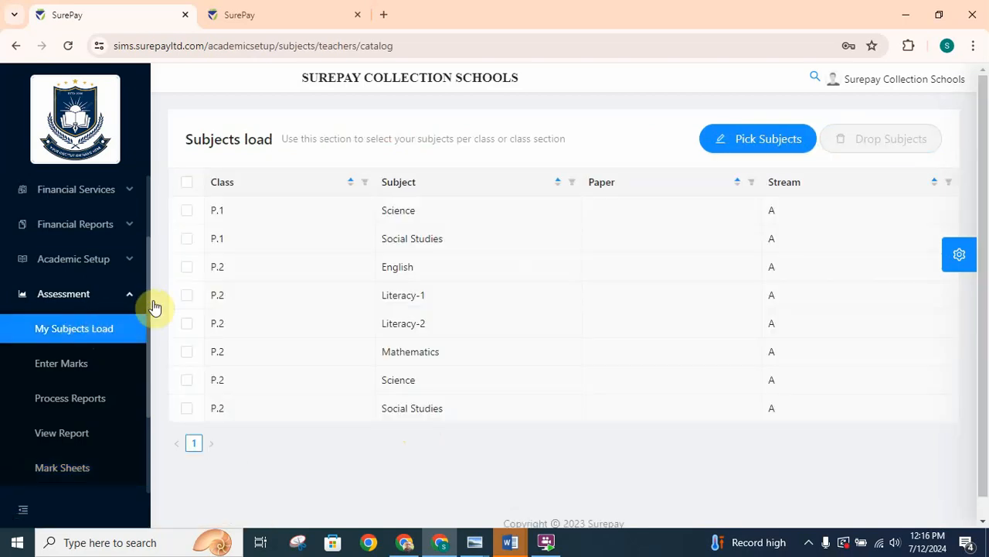
pyautogui.click(748, 146)
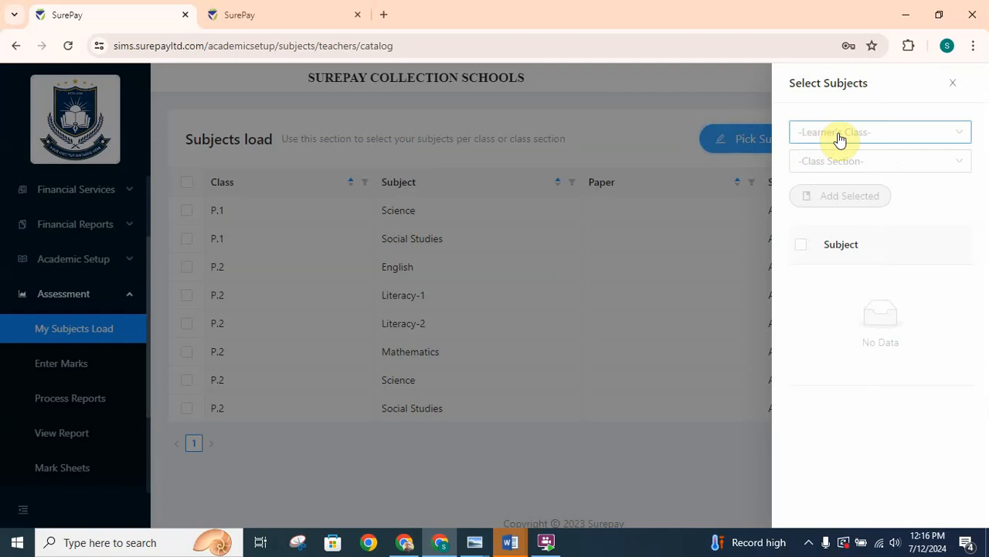
pyautogui.click(841, 137)
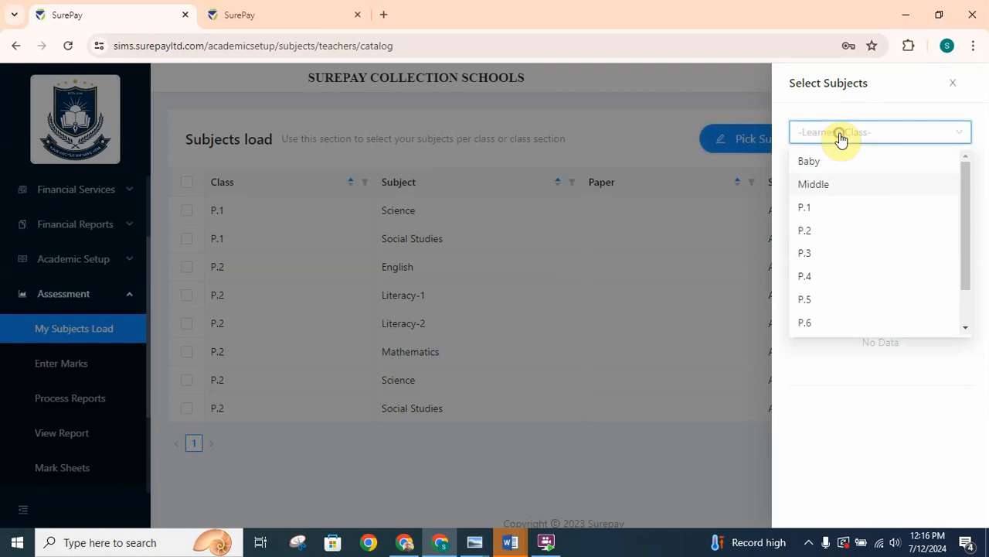
pyautogui.click(814, 280)
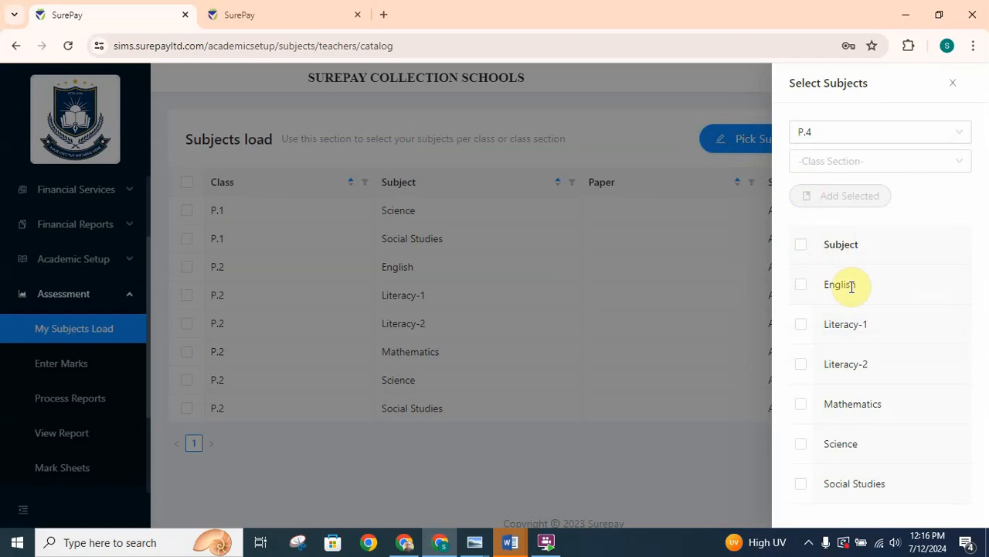
pyautogui.click(887, 164)
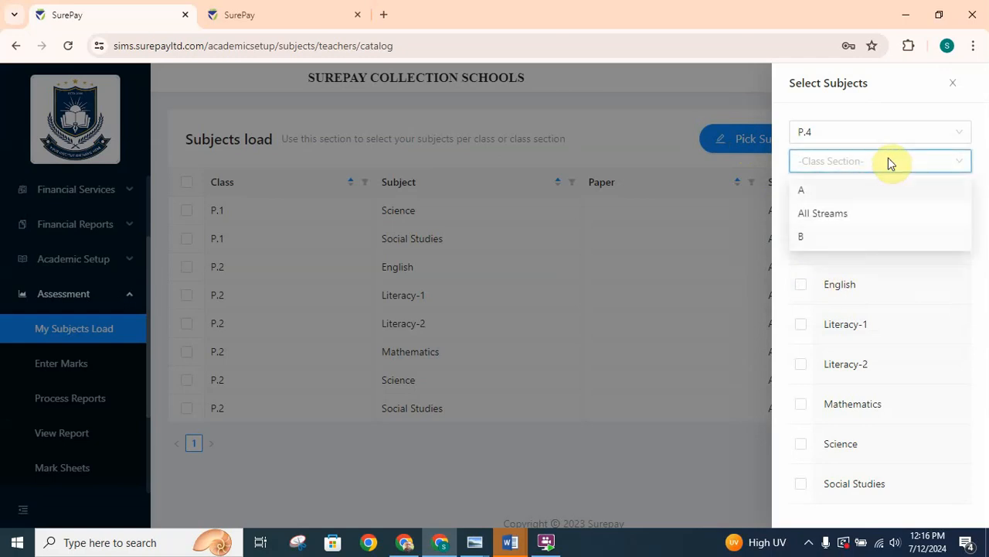
pyautogui.click(808, 189)
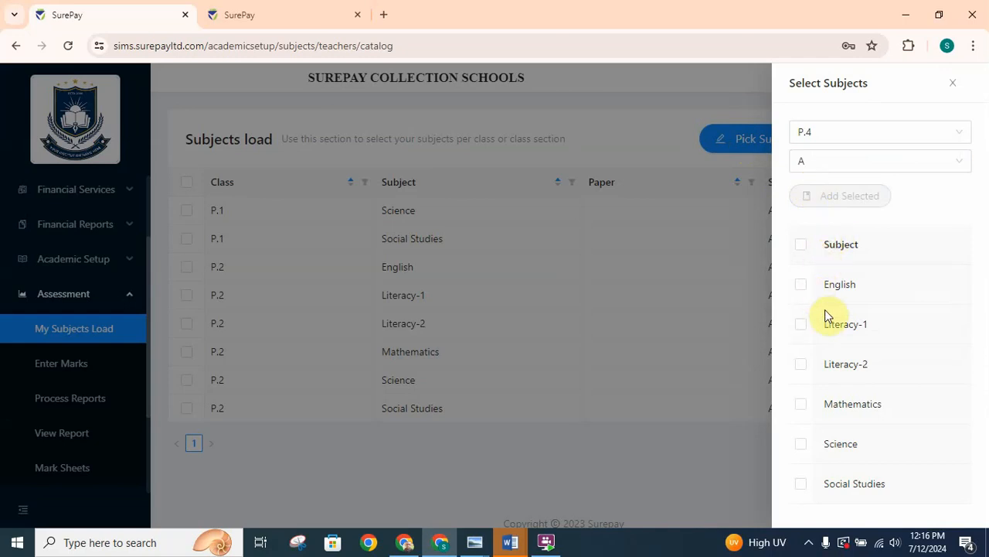
# - Add Science and Social Studies to the subjects load and close the subject selection
pyautogui.click(800, 448)
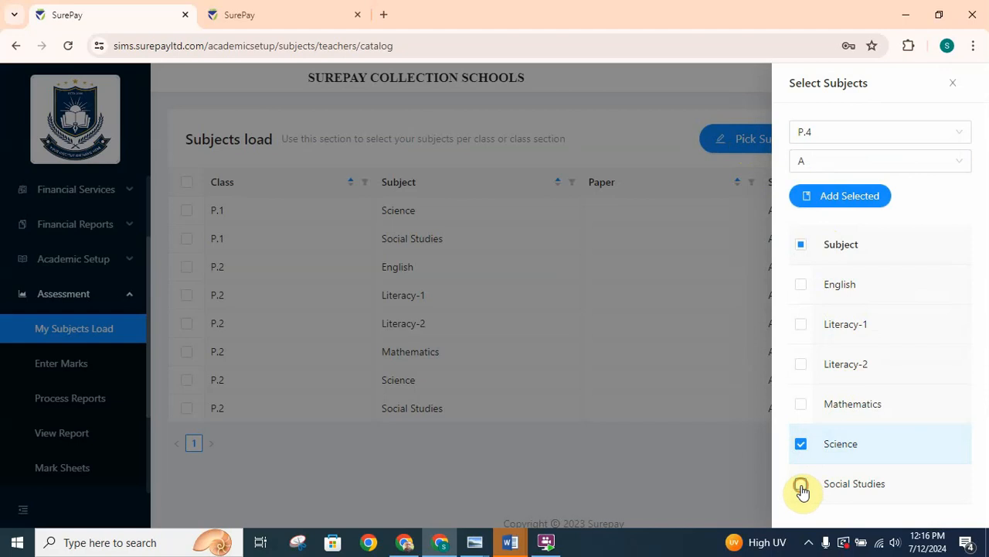
pyautogui.click(801, 487)
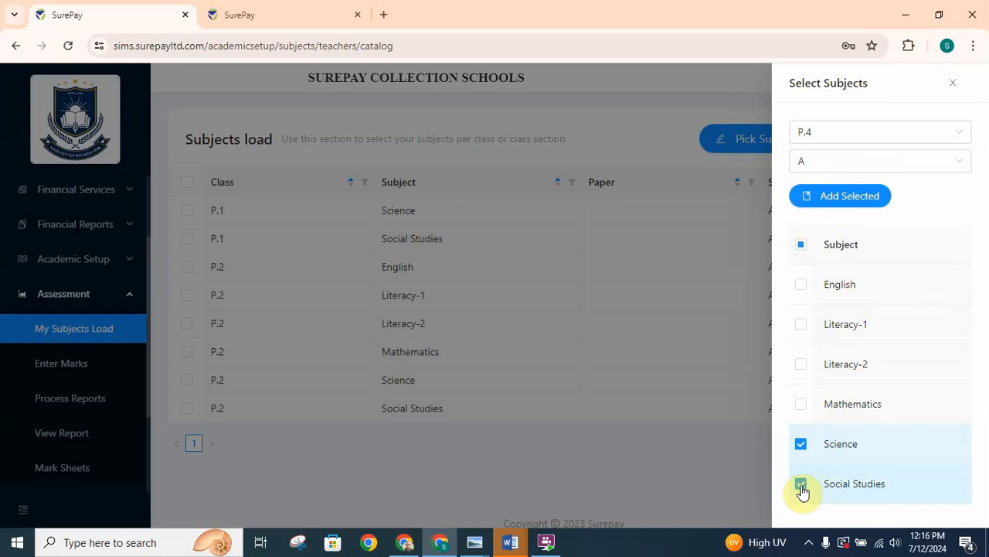
pyautogui.click(835, 207)
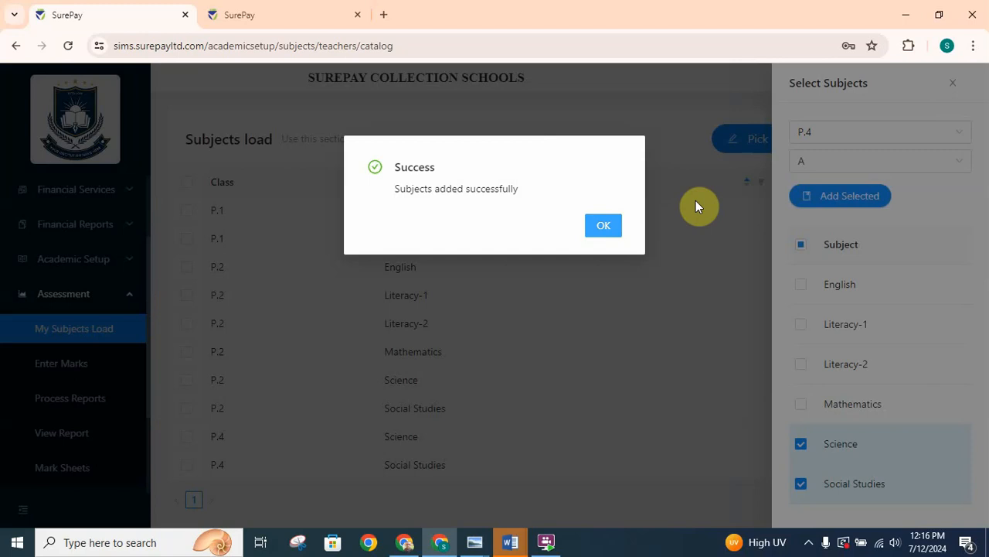
pyautogui.click(620, 228)
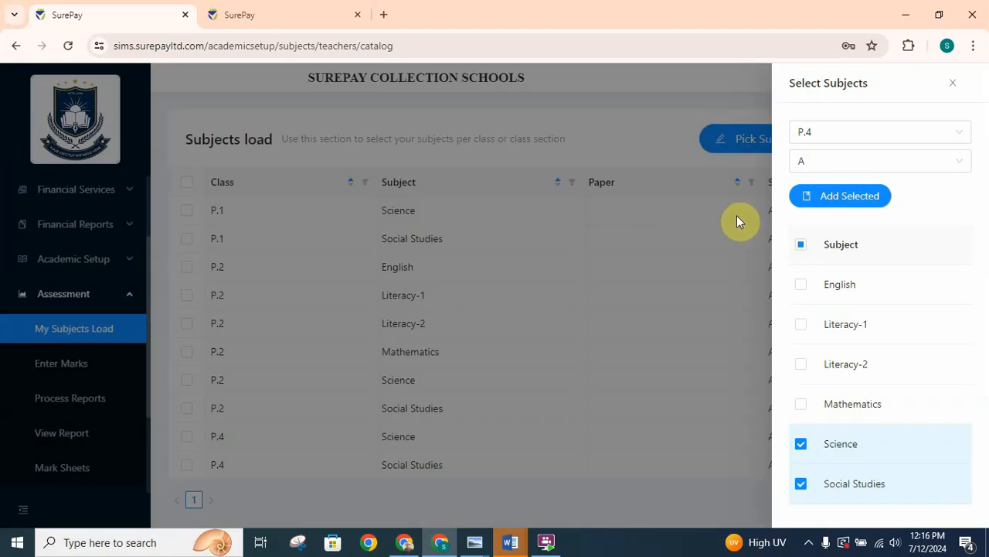
pyautogui.click(955, 85)
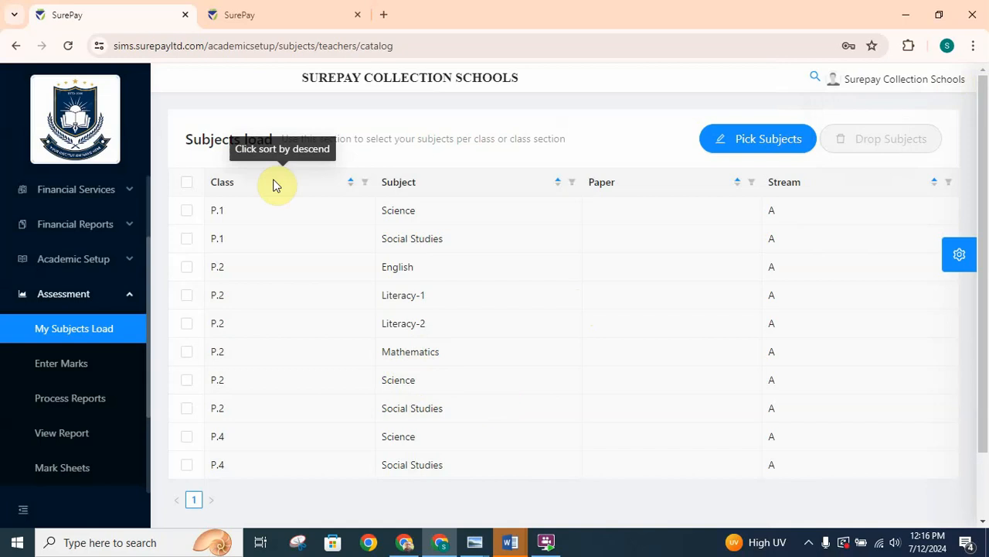
pyautogui.click(280, 17)
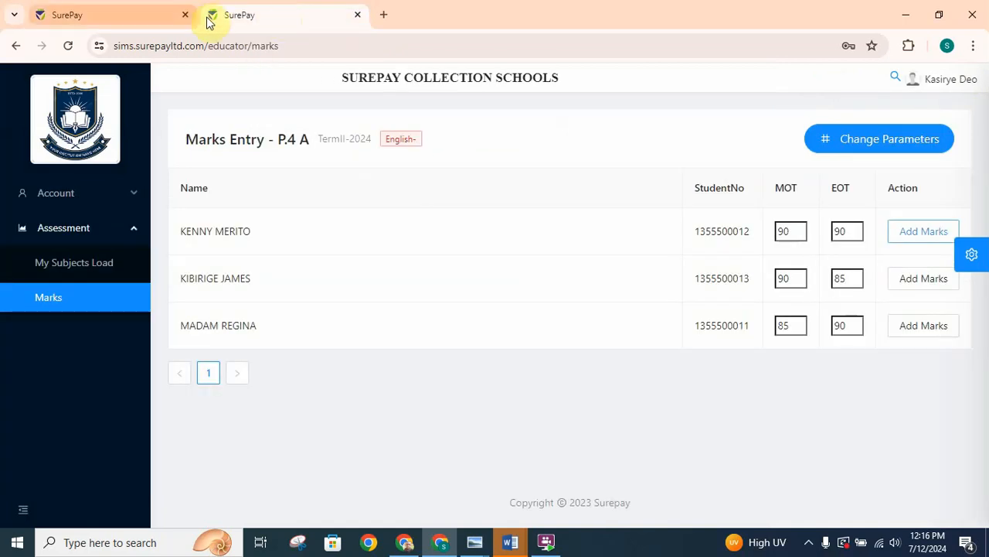
pyautogui.click(137, 16)
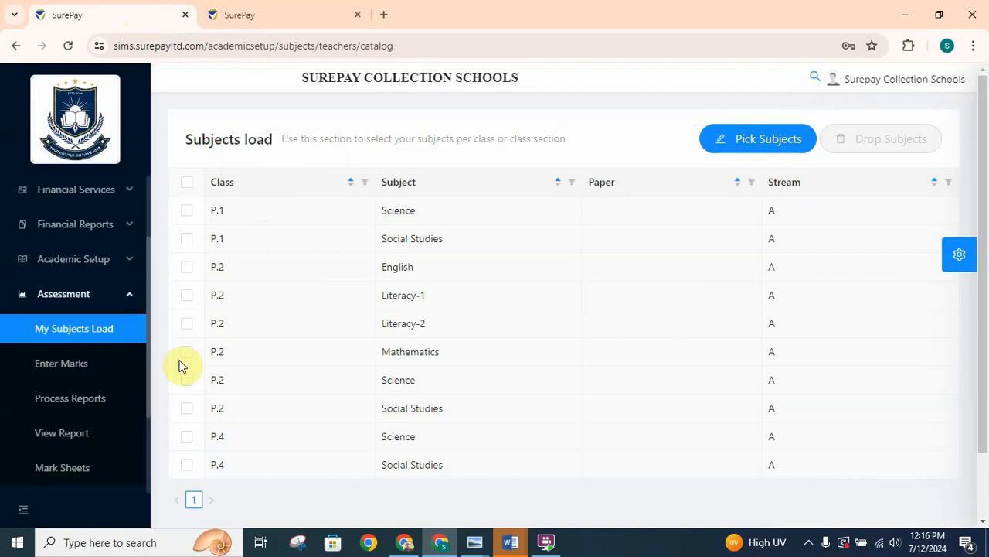
# - Load the marks entry sheet for TermII-2024, class P.4, section A, with Social Studies as the subject
pyautogui.click(62, 367)
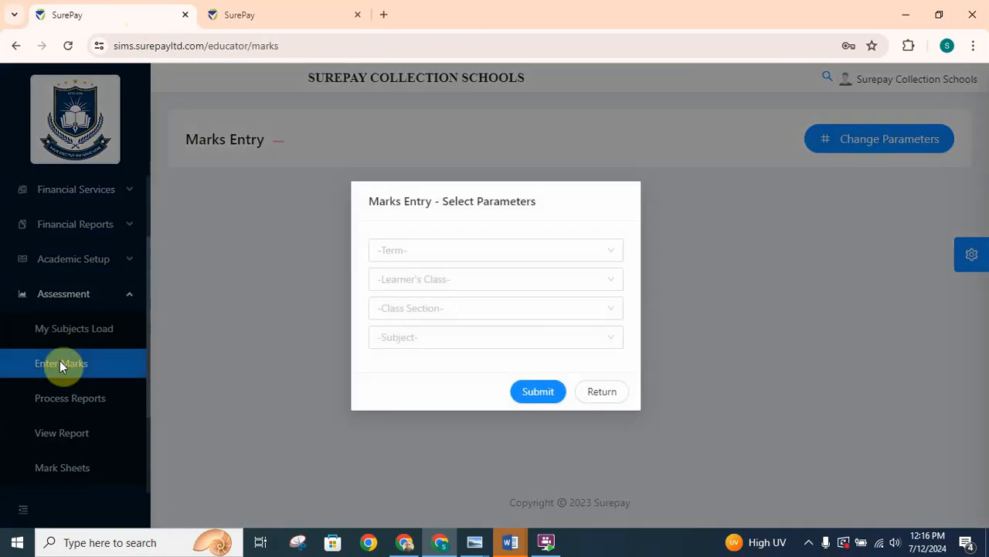
pyautogui.click(472, 254)
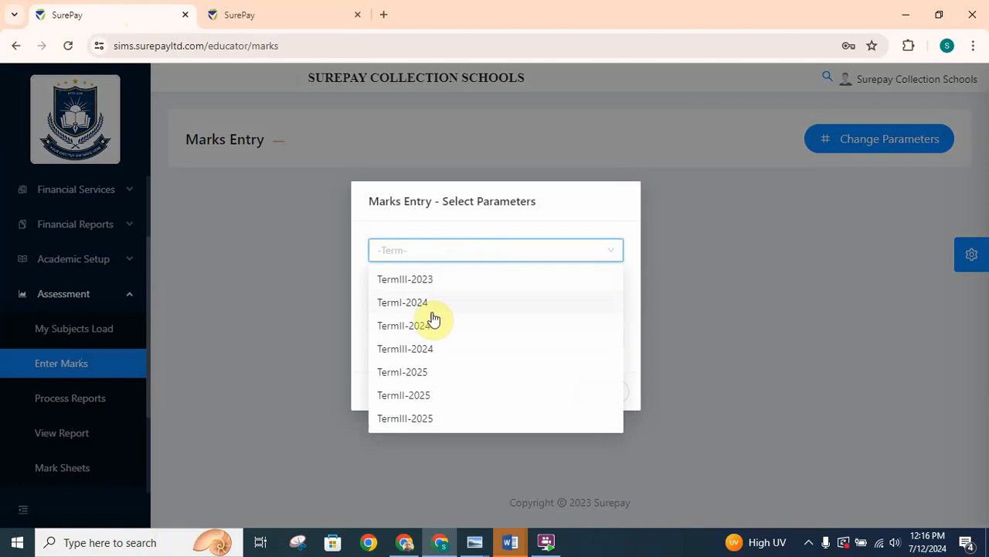
pyautogui.click(416, 327)
pyautogui.click(427, 280)
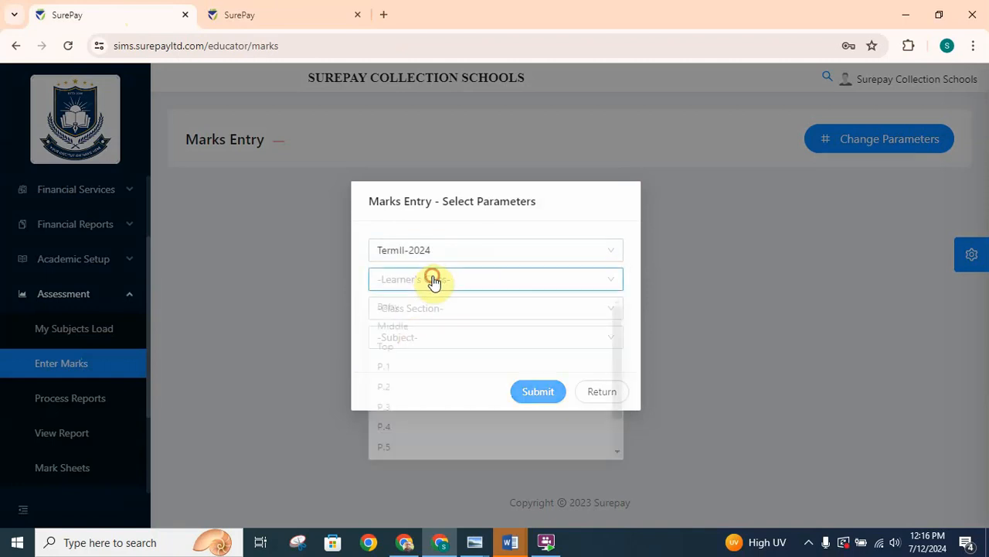
pyautogui.click(391, 447)
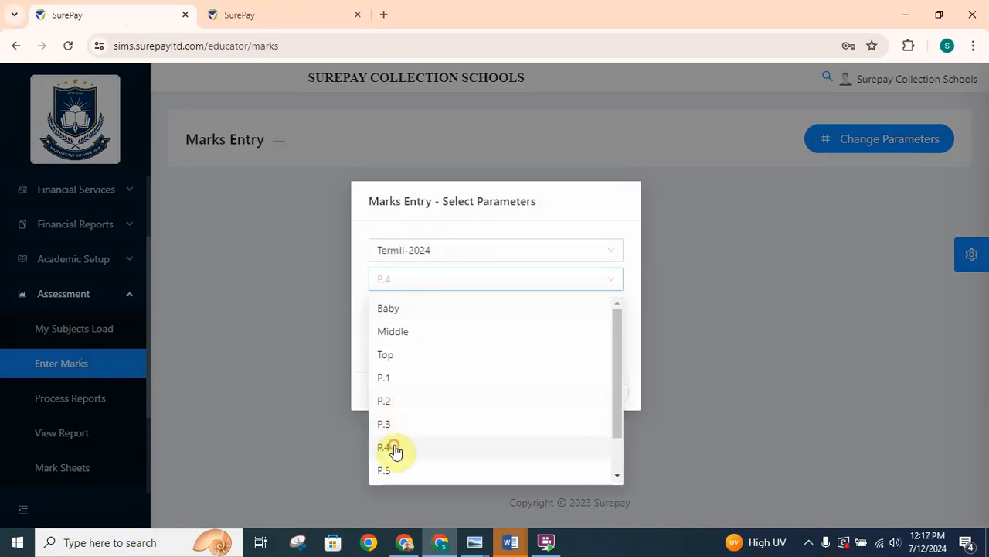
pyautogui.click(443, 312)
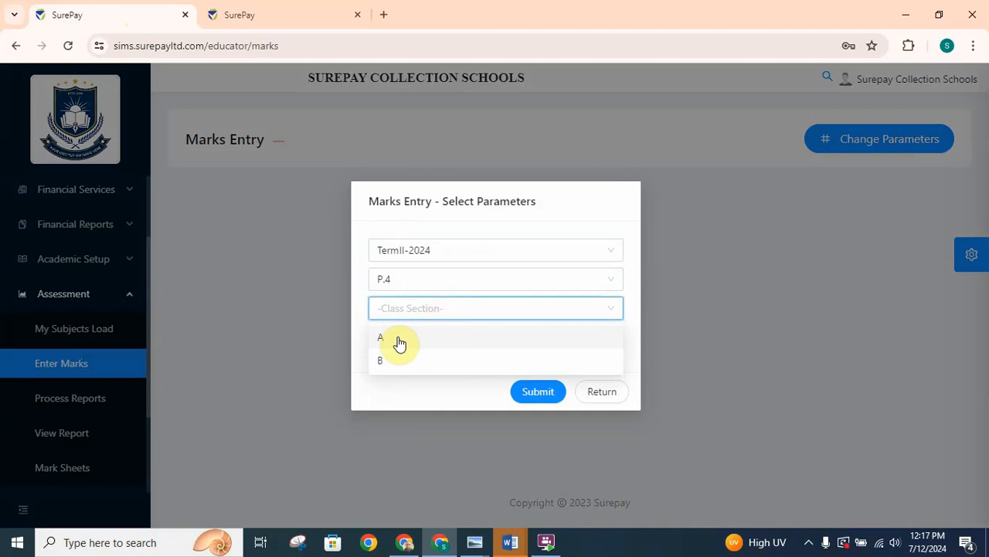
pyautogui.click(382, 338)
pyautogui.click(435, 342)
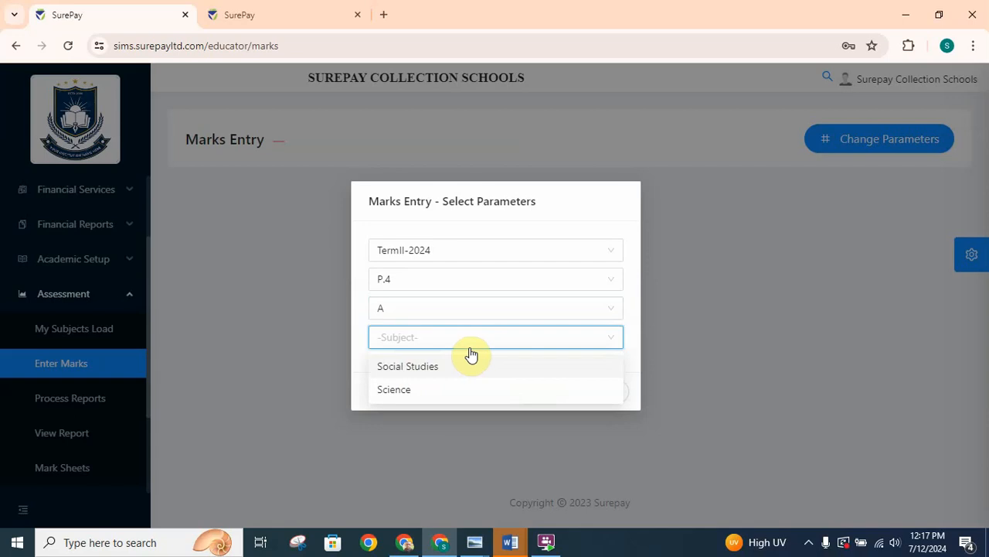
pyautogui.click(434, 374)
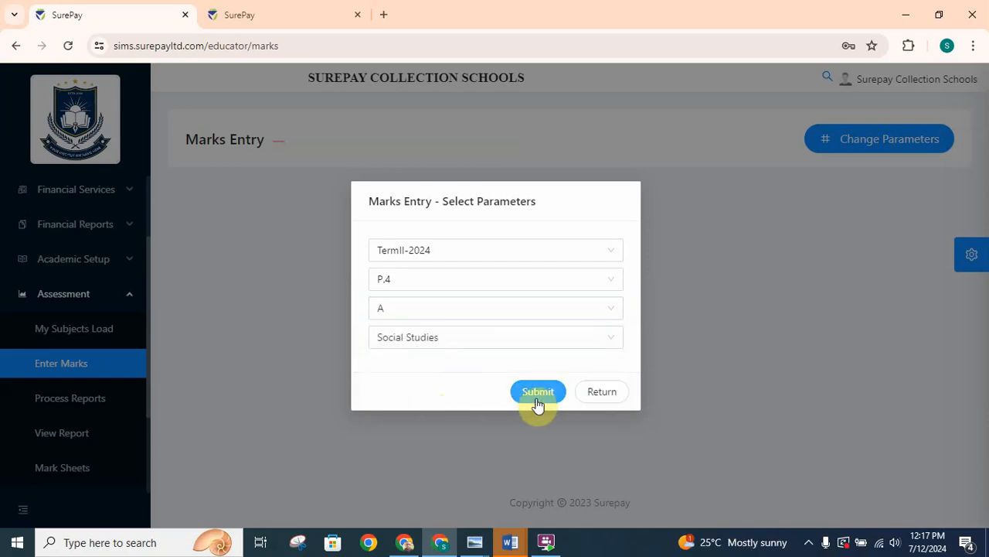
pyautogui.click(538, 393)
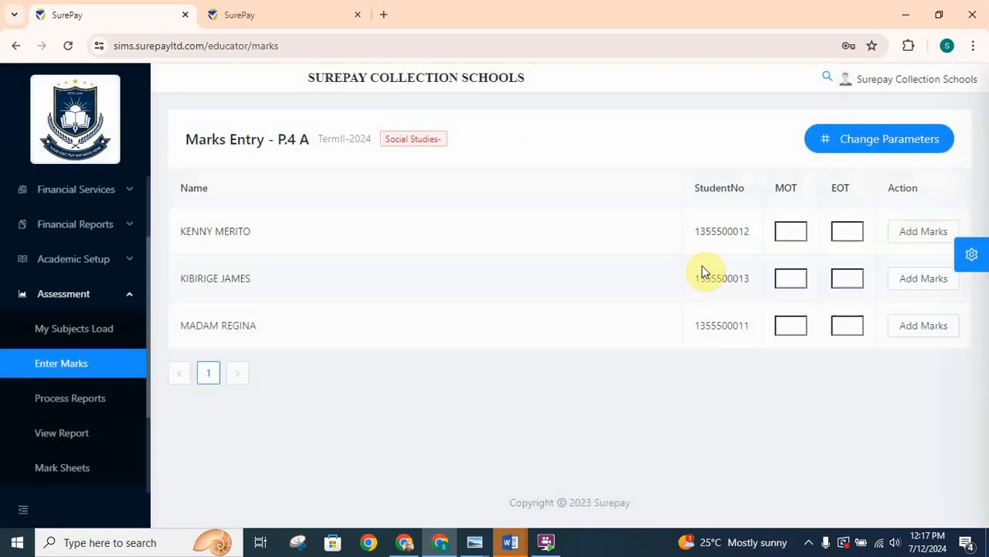
# - Enter and save the first student's Social Studies marks: 85 for MOT and 90 for EOT
pyautogui.click(783, 235)
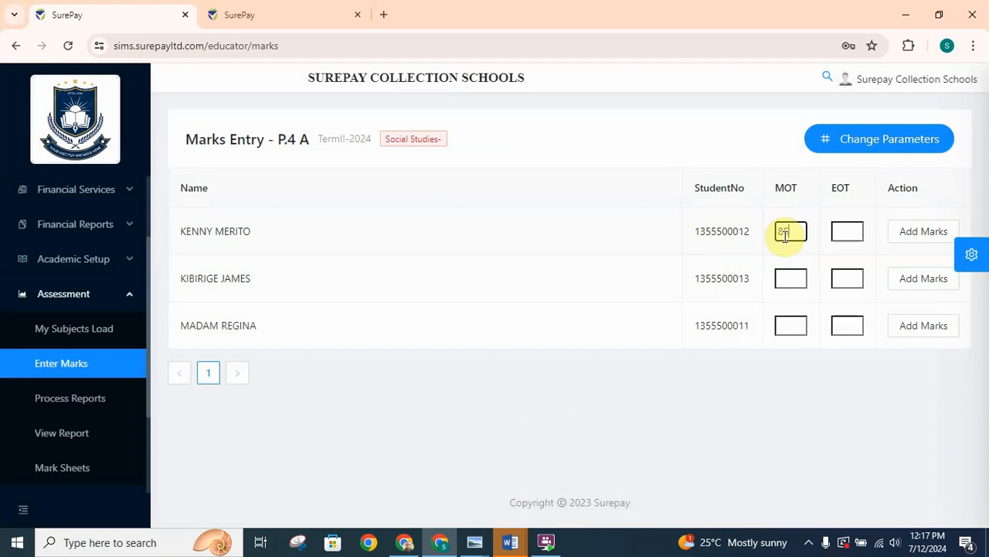
pyautogui.write('85')
pyautogui.click(847, 233)
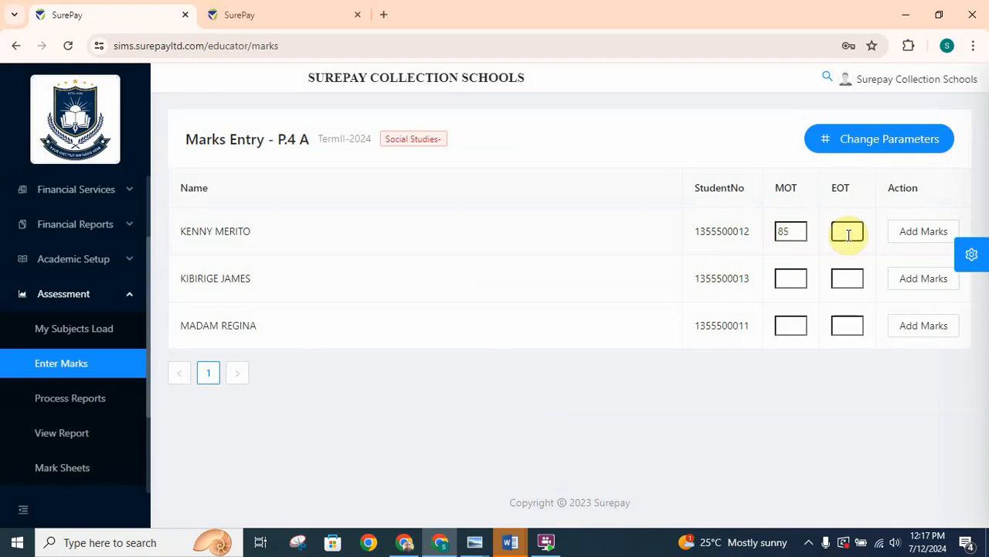
pyautogui.write('90')
pyautogui.click(911, 238)
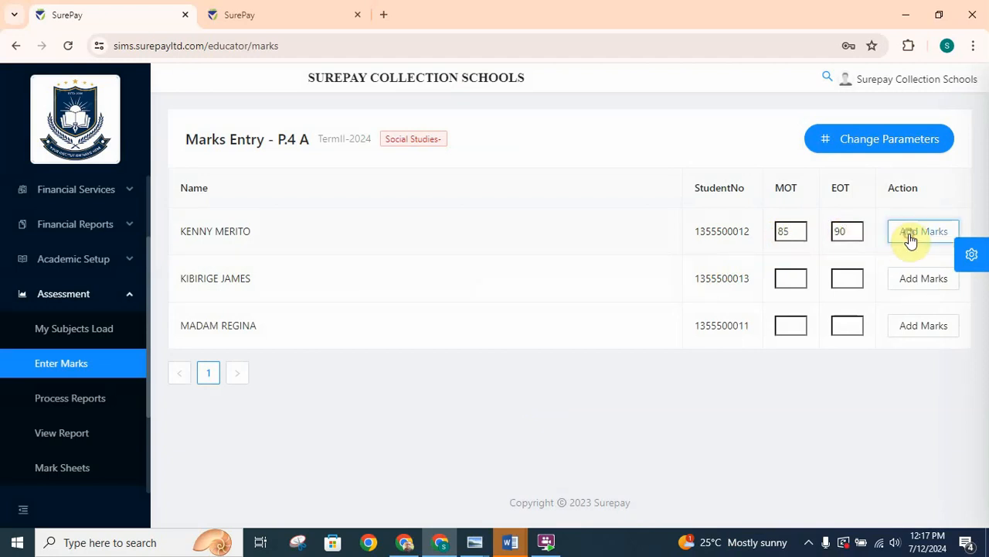
# - Enter and save the second student's Social Studies marks: 85 for both MOT and EOT
pyautogui.click(789, 280)
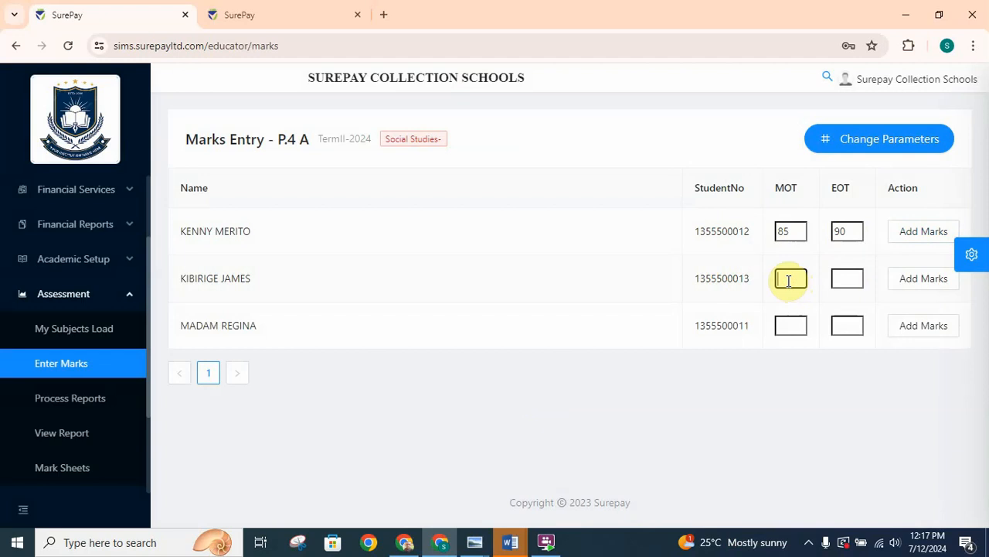
pyautogui.click(848, 279)
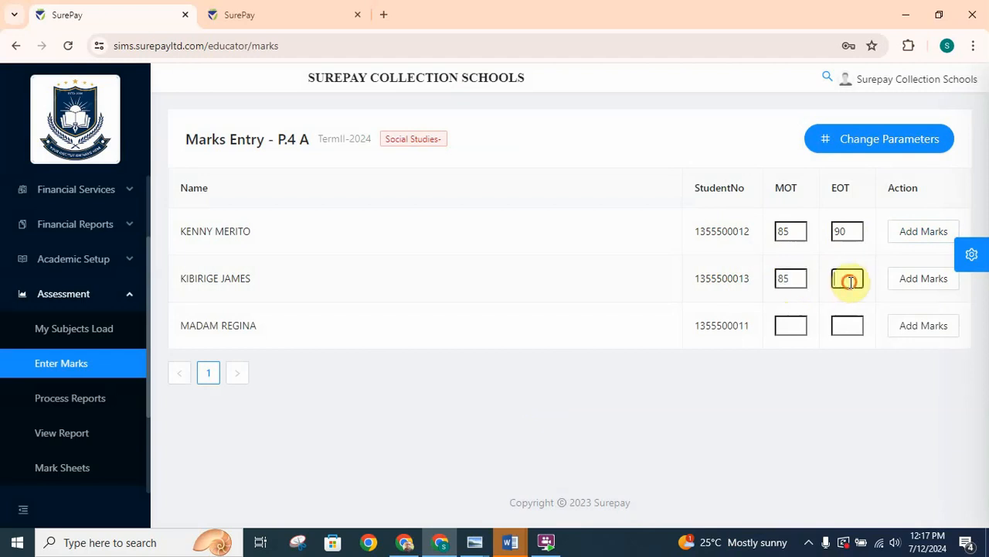
pyautogui.write('85')
pyautogui.click(915, 283)
# - Enter and save the third student's Social Studies marks: 90 for both MOT and EOT
pyautogui.click(786, 326)
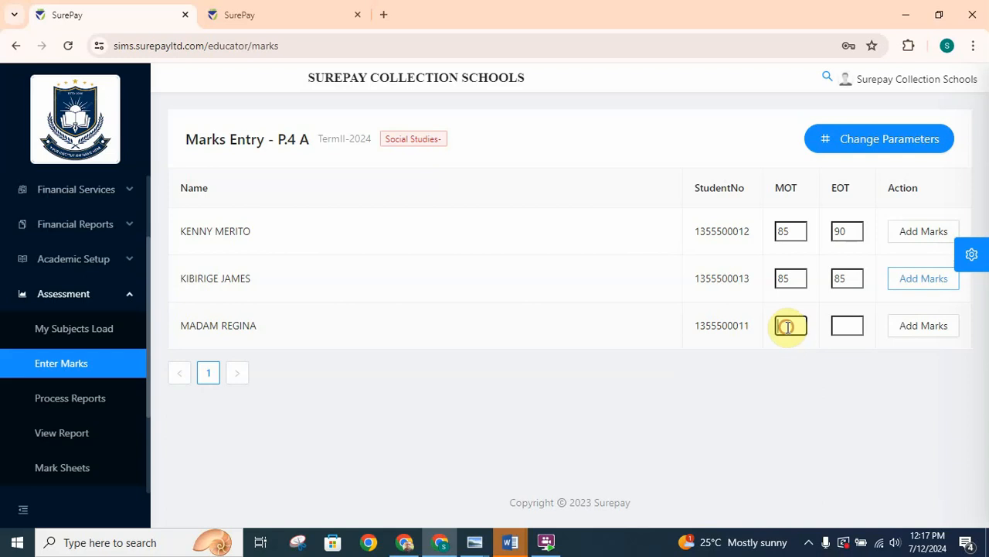
pyautogui.write('90')
pyautogui.click(848, 325)
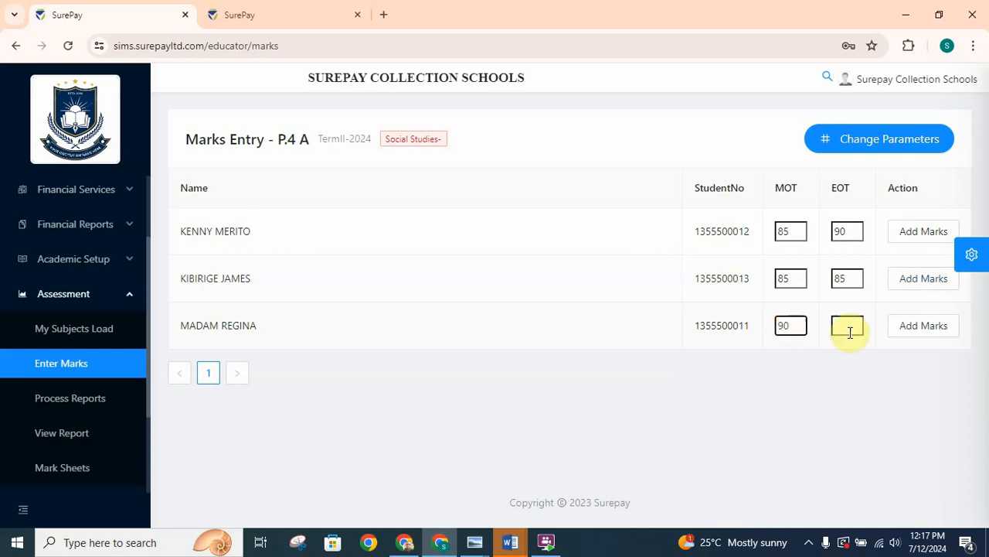
pyautogui.write('90')
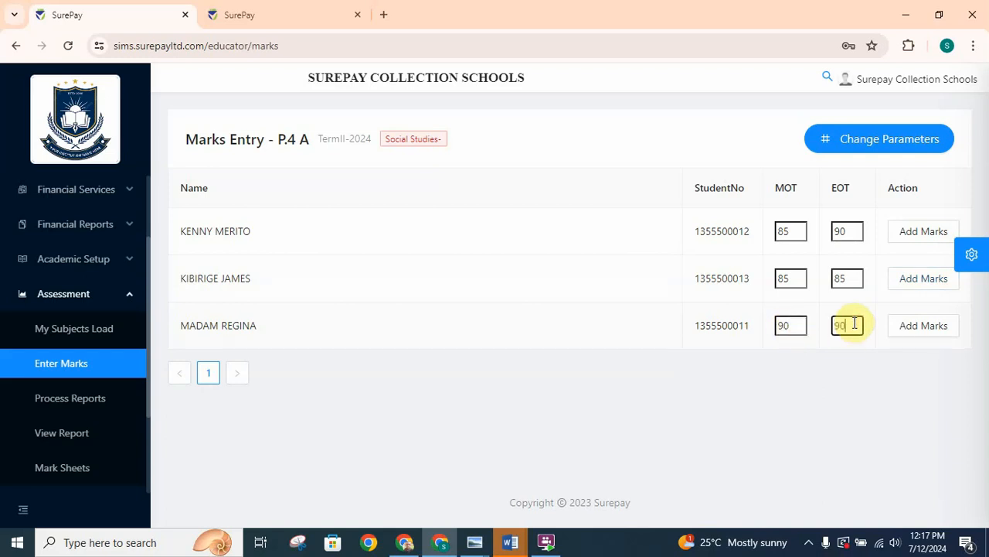
pyautogui.click(933, 328)
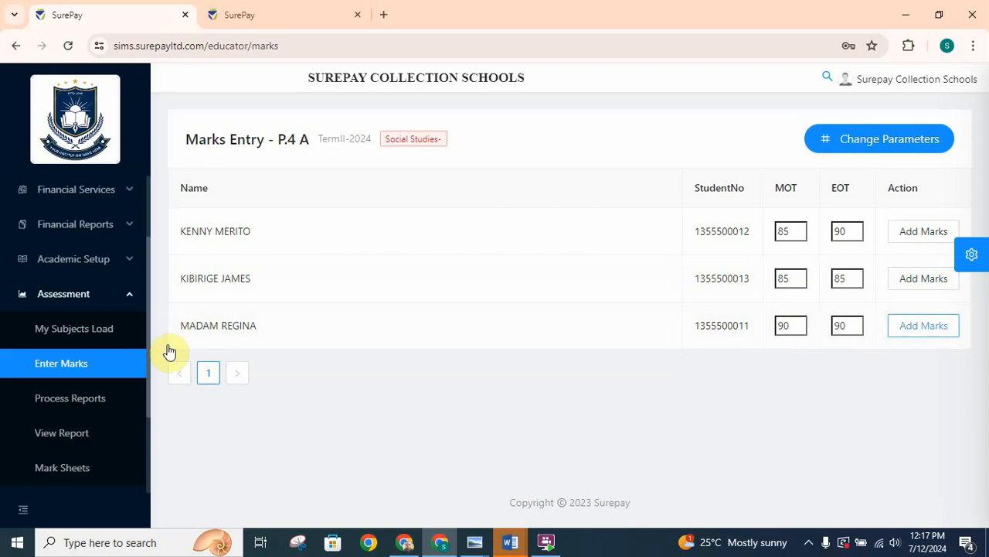
# - Load the marks entry sheet for TermII-2024, class P.4, section A, with Science as the subject
pyautogui.click(65, 340)
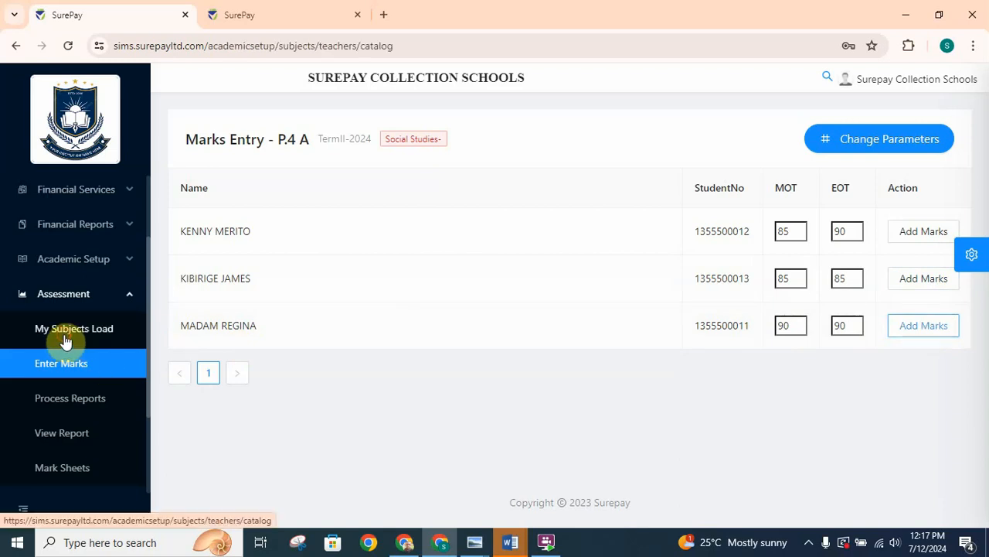
pyautogui.click(61, 367)
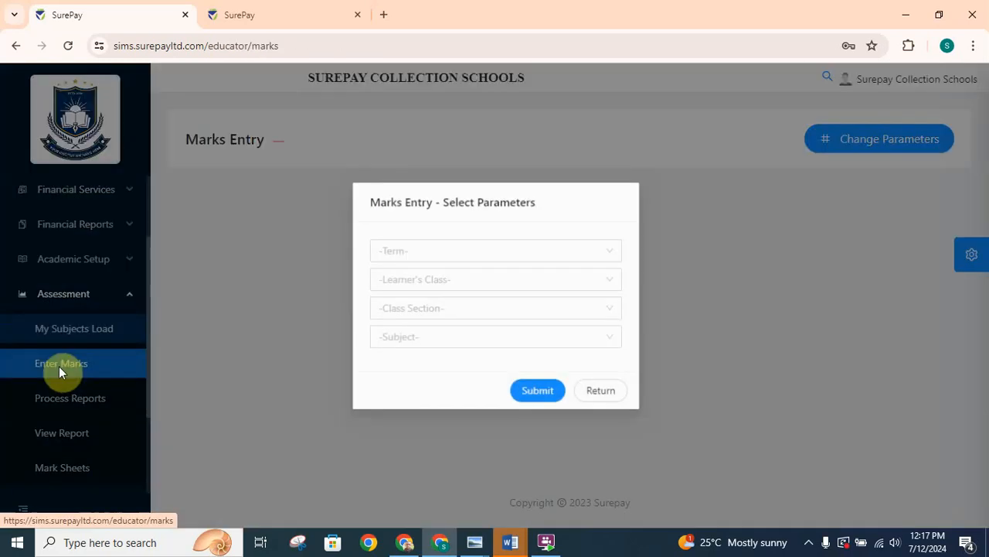
pyautogui.click(457, 250)
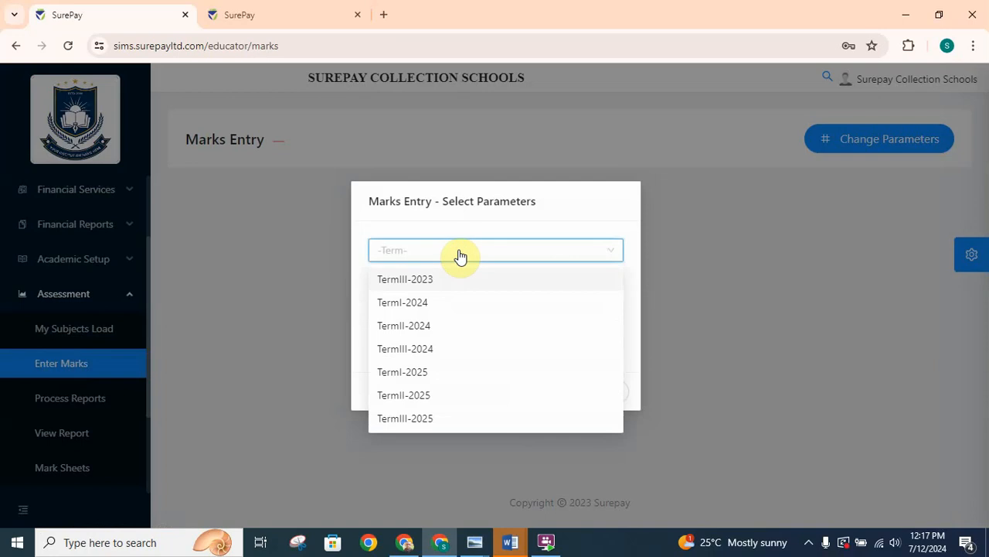
pyautogui.click(411, 325)
pyautogui.click(459, 280)
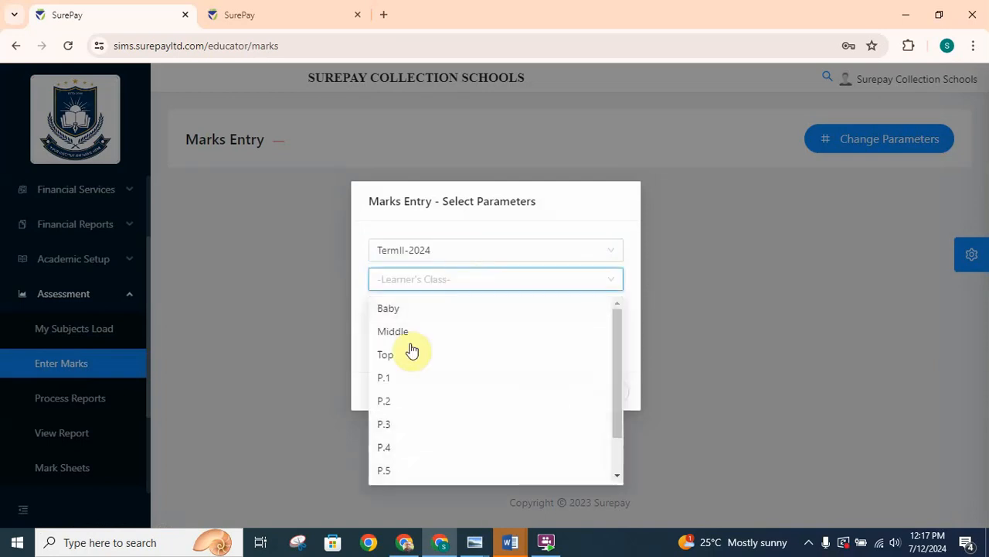
pyautogui.click(388, 447)
pyautogui.click(444, 309)
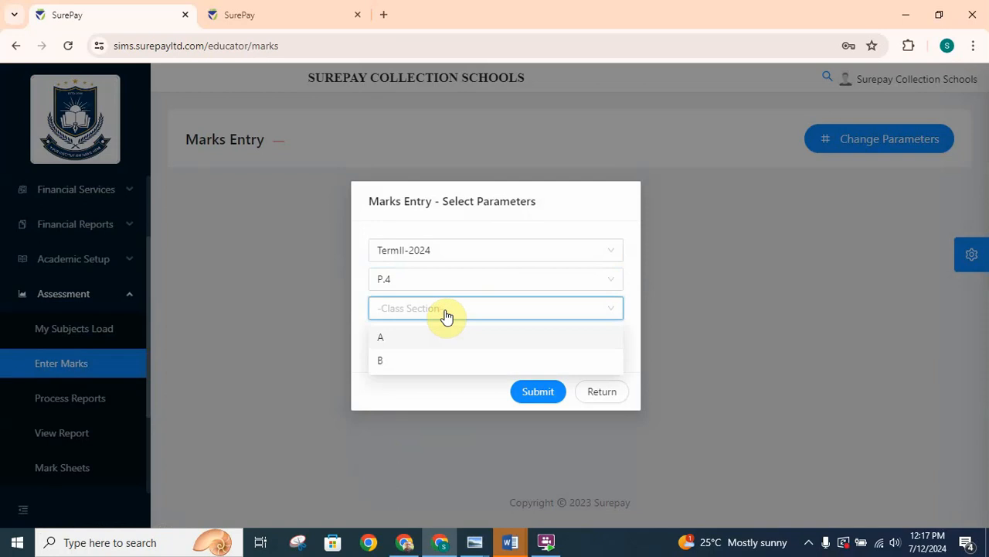
pyautogui.click(384, 339)
pyautogui.click(415, 341)
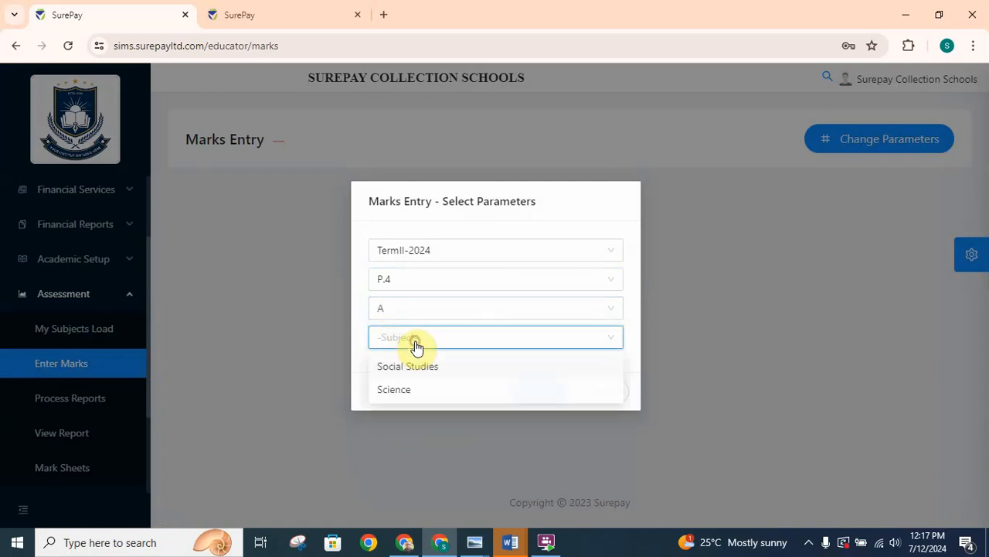
pyautogui.click(402, 392)
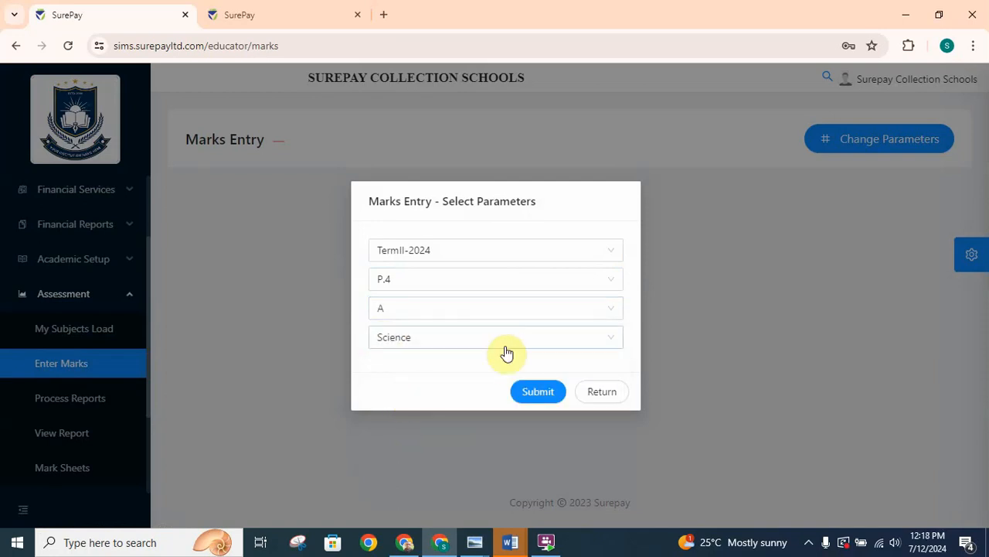
pyautogui.click(545, 394)
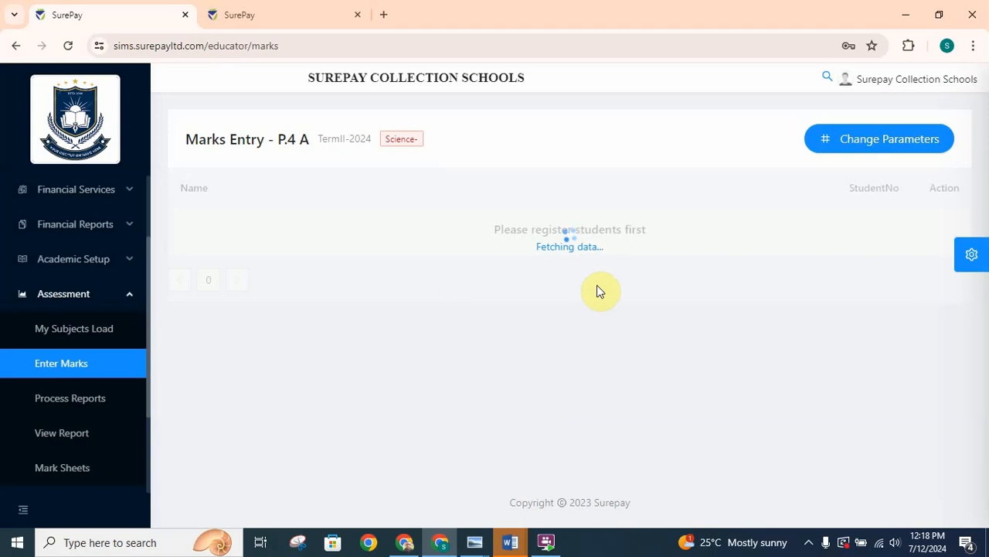
# - Enter and save Science marks for the first two students: 90 MOT and 90 EOT, and 90 MOT and 80 EOT
pyautogui.click(789, 232)
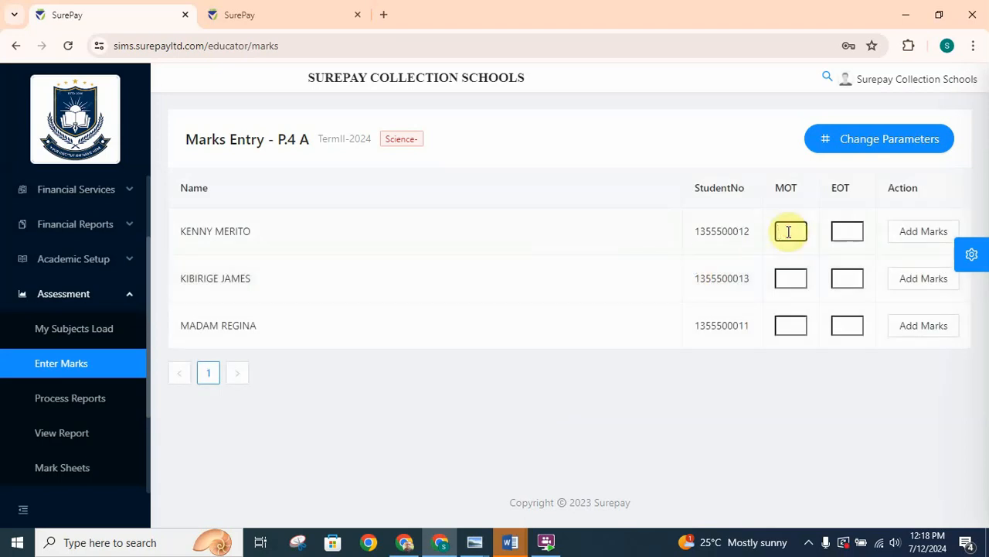
pyautogui.click(846, 230)
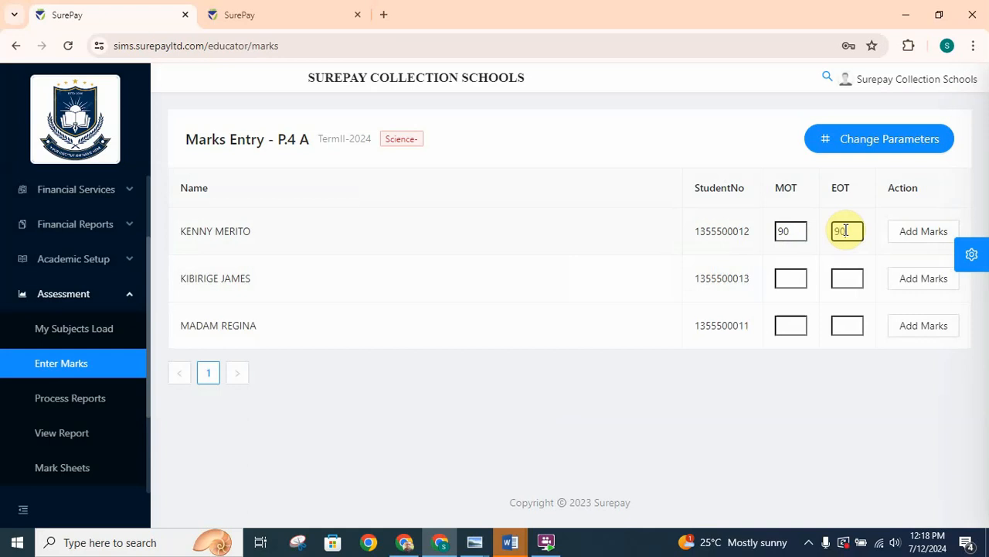
pyautogui.click(789, 278)
pyautogui.write('90')
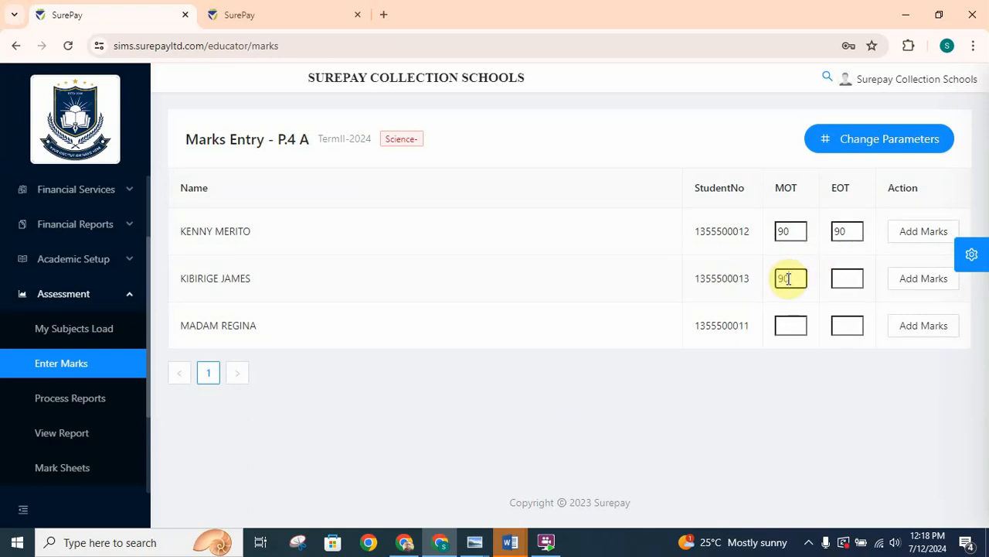
pyautogui.click(846, 278)
pyautogui.write('80')
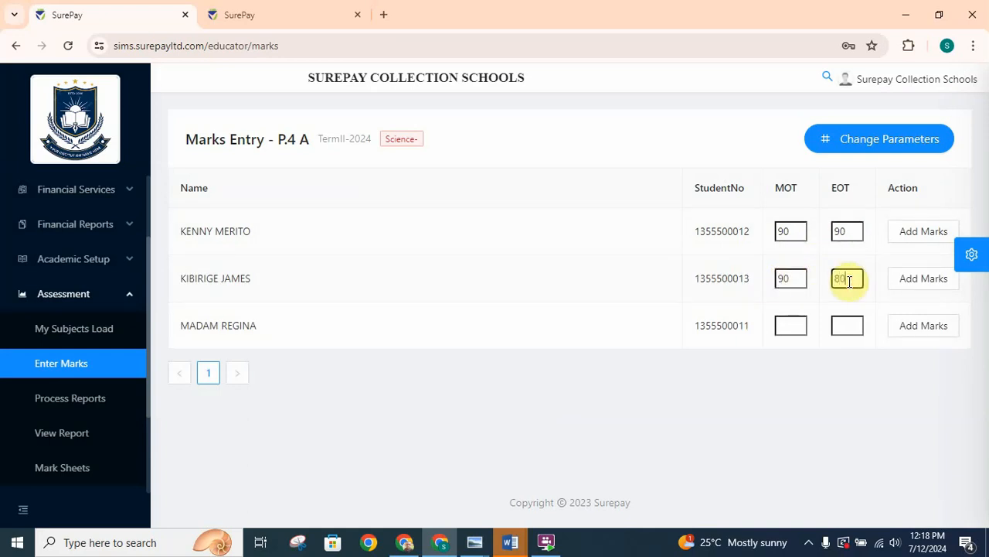
pyautogui.click(923, 236)
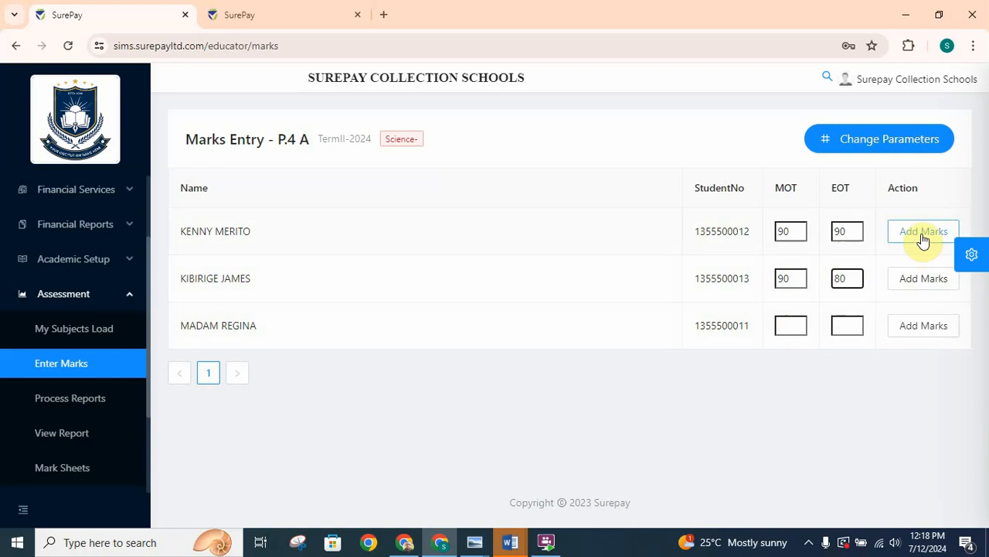
pyautogui.click(918, 283)
# - Enter and save the third student's Science marks: 65 for both MOT and EOT
pyautogui.click(790, 324)
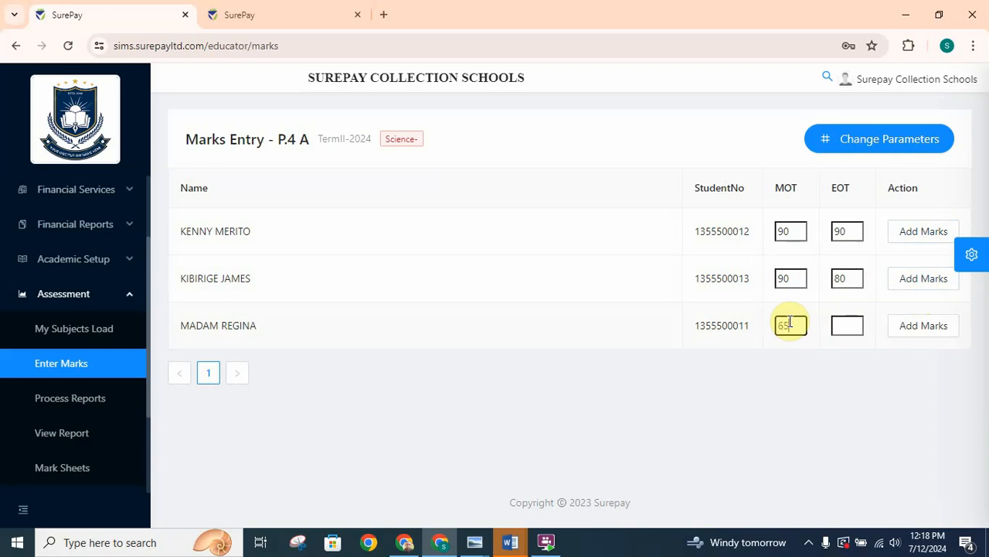
pyautogui.click(842, 325)
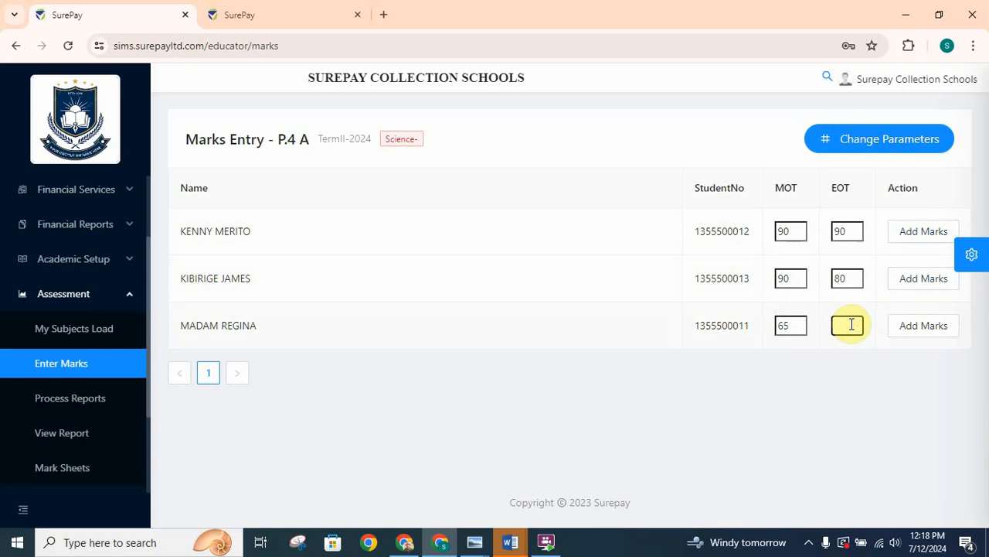
pyautogui.write('65')
pyautogui.click(918, 336)
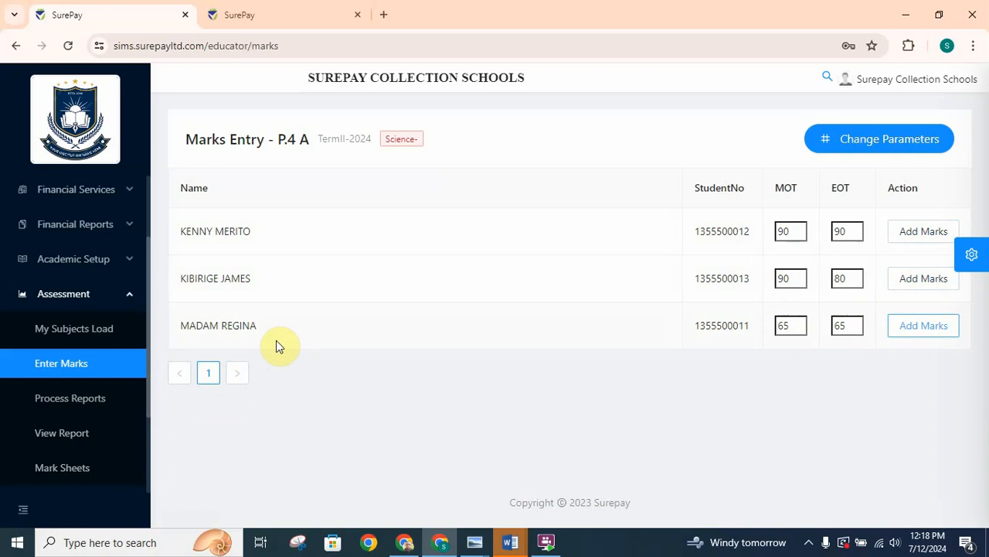
# - Process the academic reports for TermII-2024 and class P.4, and dismiss the progress dialog
pyautogui.click(88, 410)
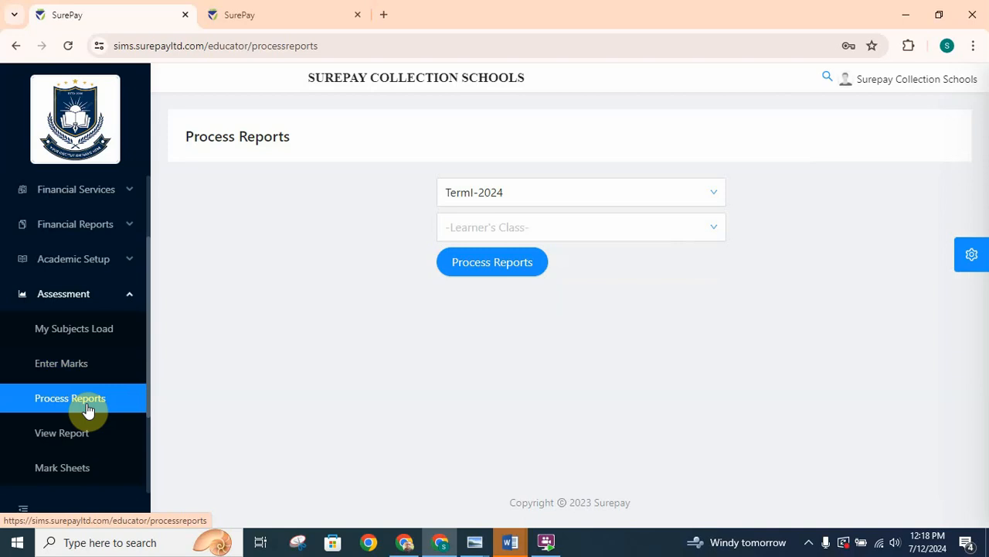
pyautogui.click(609, 194)
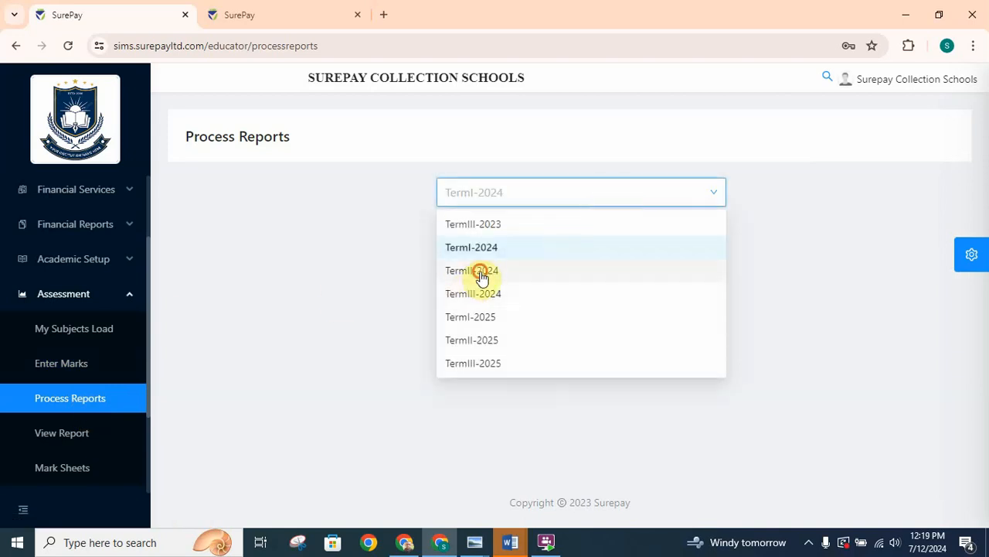
pyautogui.click(481, 272)
pyautogui.click(541, 235)
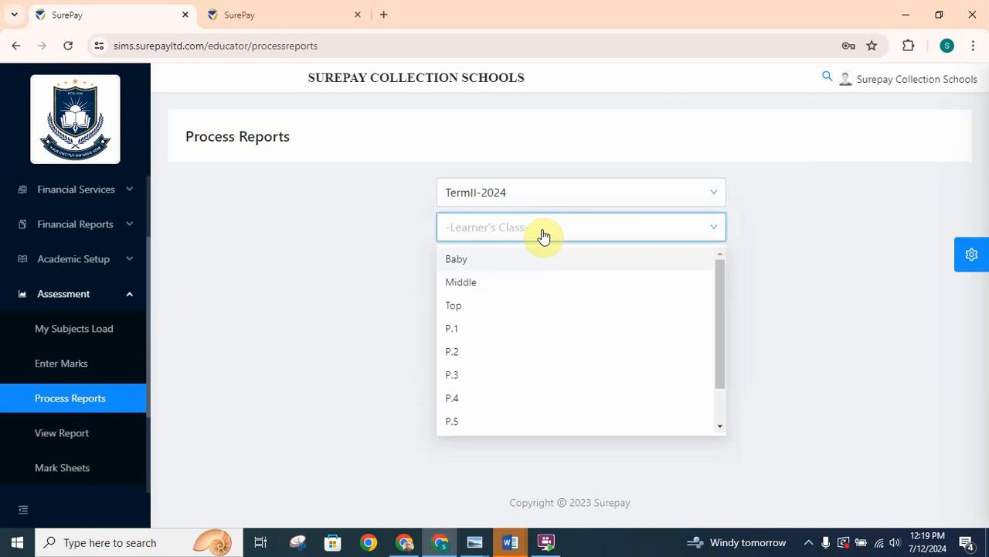
pyautogui.click(453, 405)
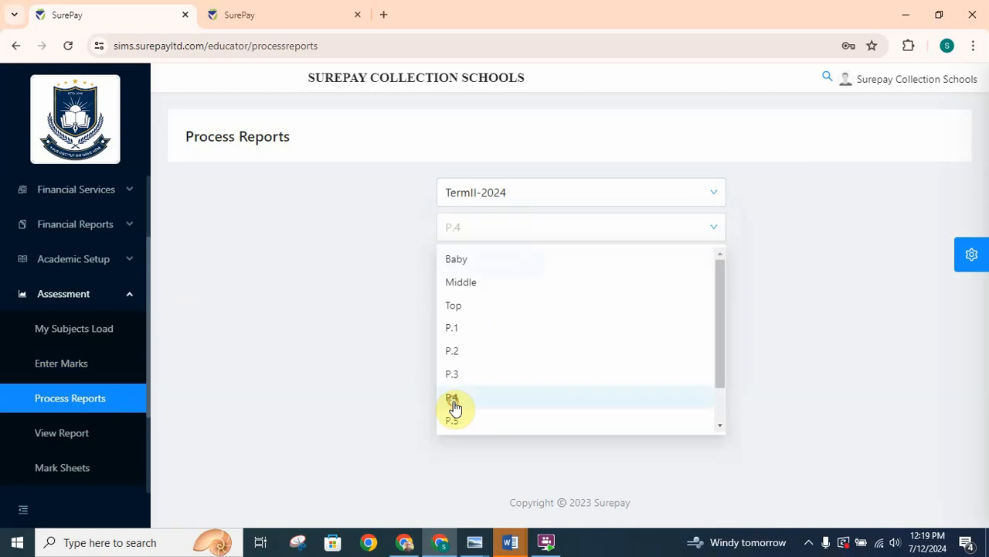
pyautogui.click(495, 271)
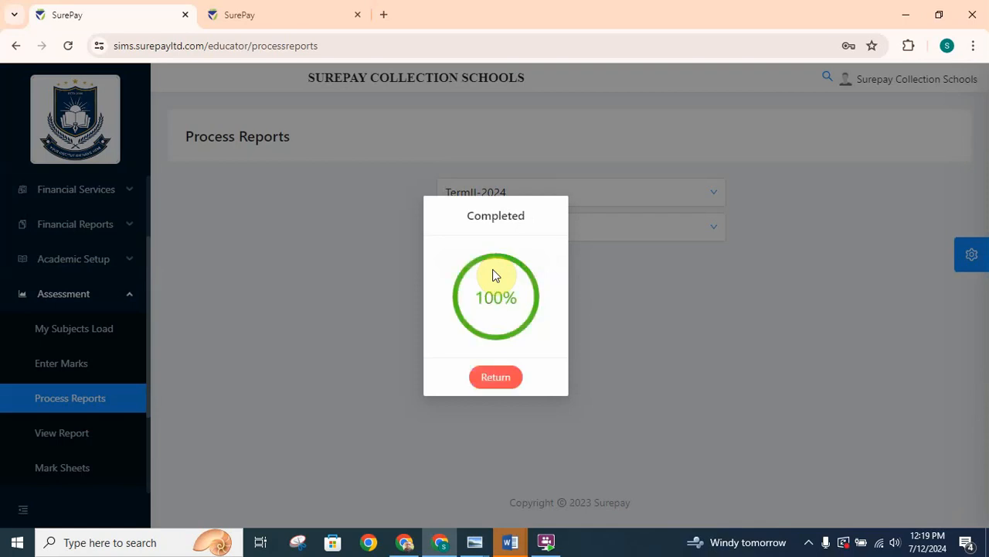
pyautogui.click(499, 379)
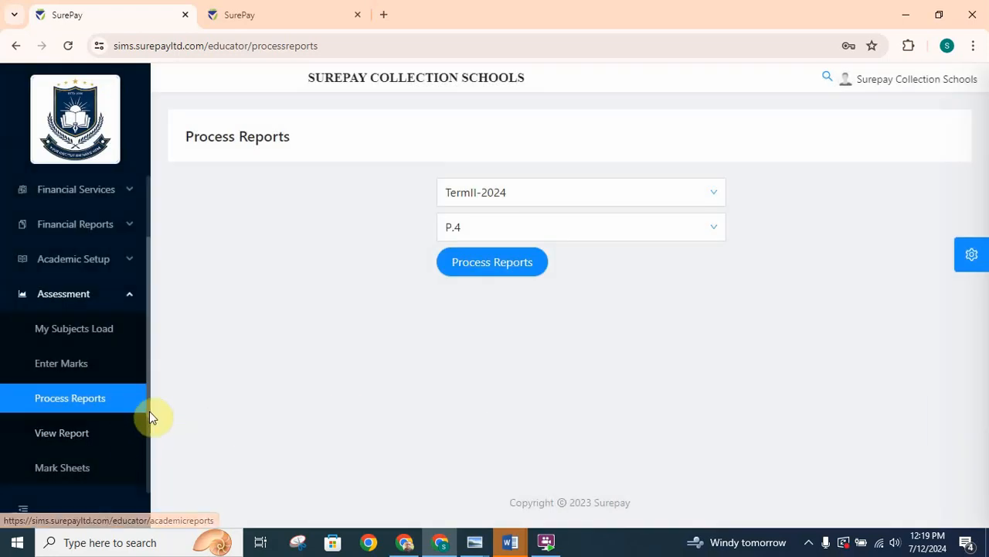
# - Find the first P.4 A student by full name in the student search and open the student's record
pyautogui.moveTo(147, 396); pyautogui.dragTo(149, 411)
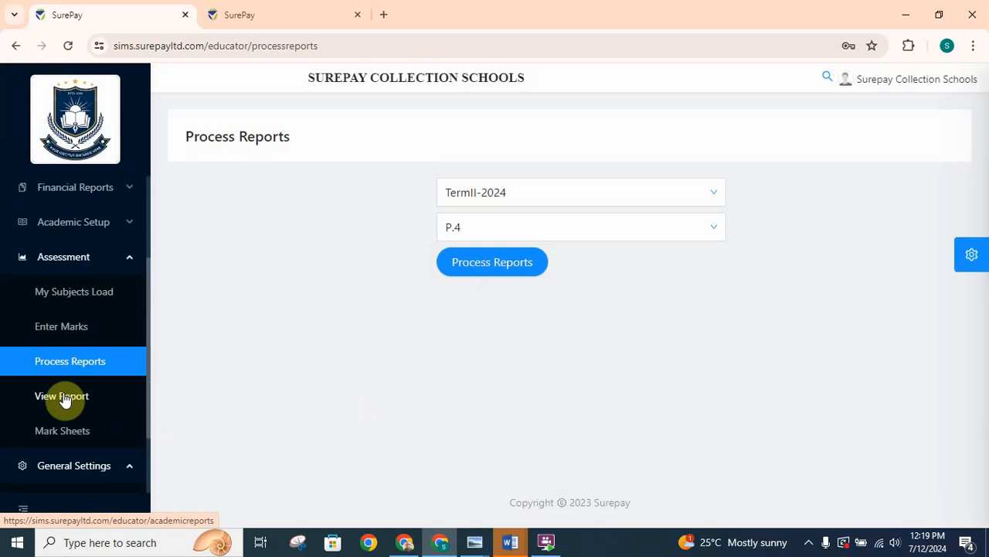
pyautogui.click(129, 263)
pyautogui.moveTo(147, 297); pyautogui.dragTo(131, 273)
pyautogui.click(132, 378)
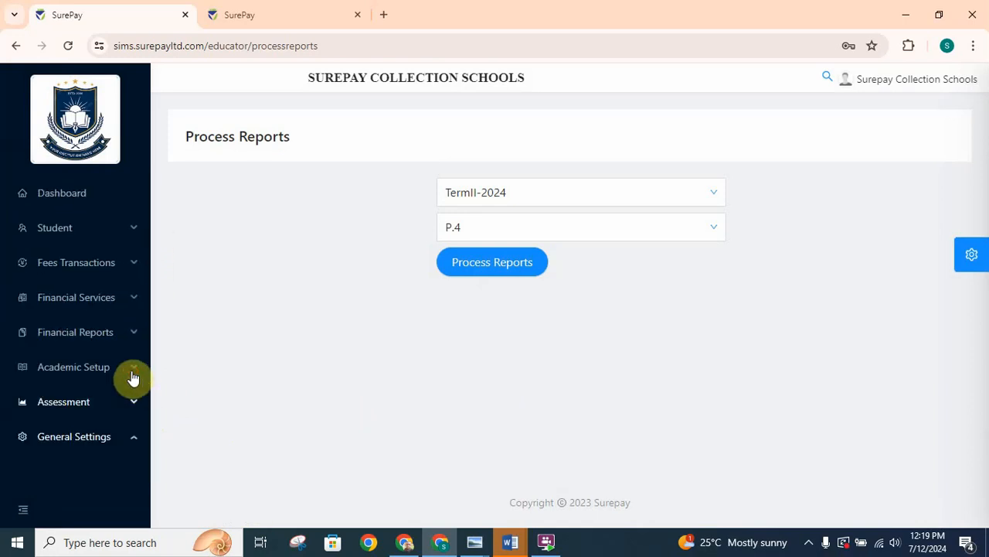
pyautogui.click(130, 234)
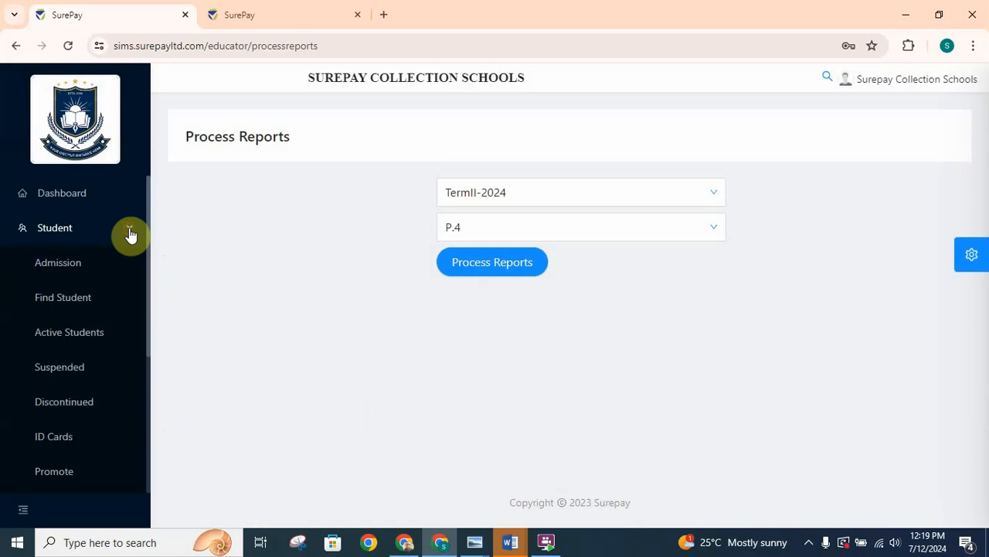
pyautogui.click(63, 302)
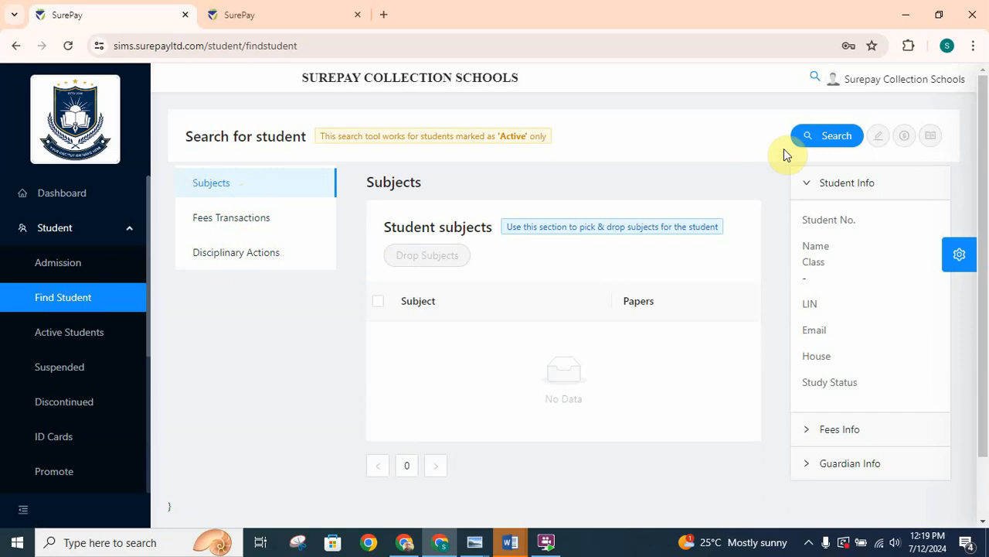
pyautogui.click(817, 142)
pyautogui.click(476, 191)
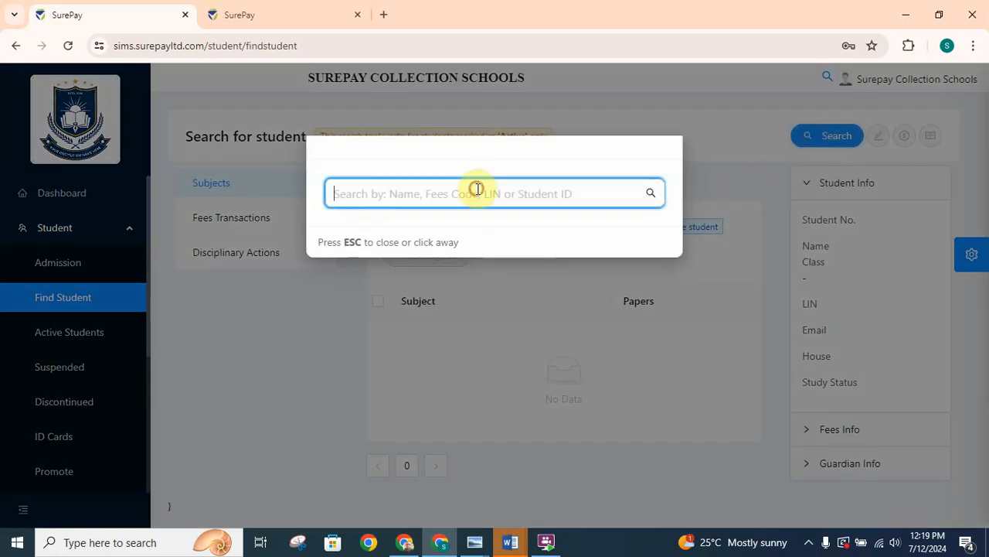
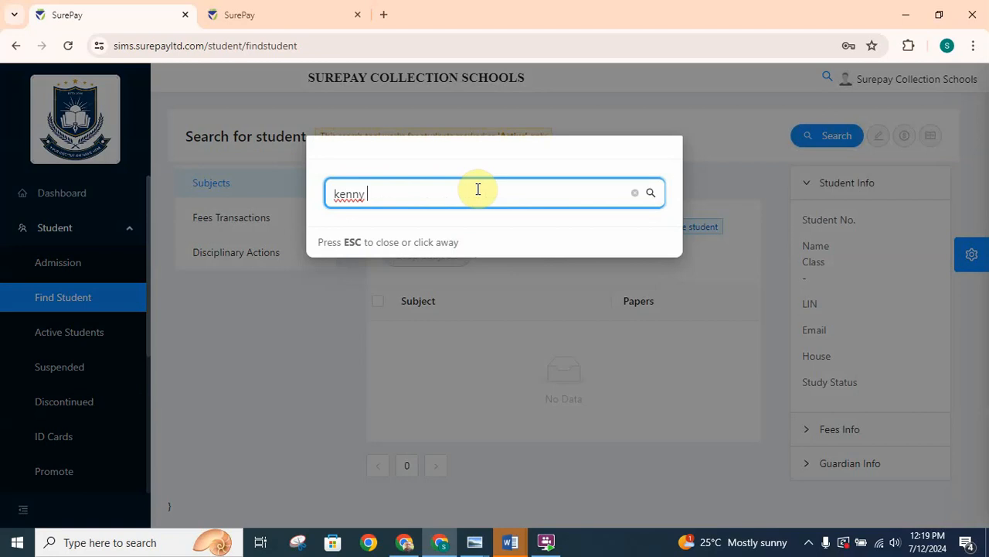
pyautogui.click(652, 194)
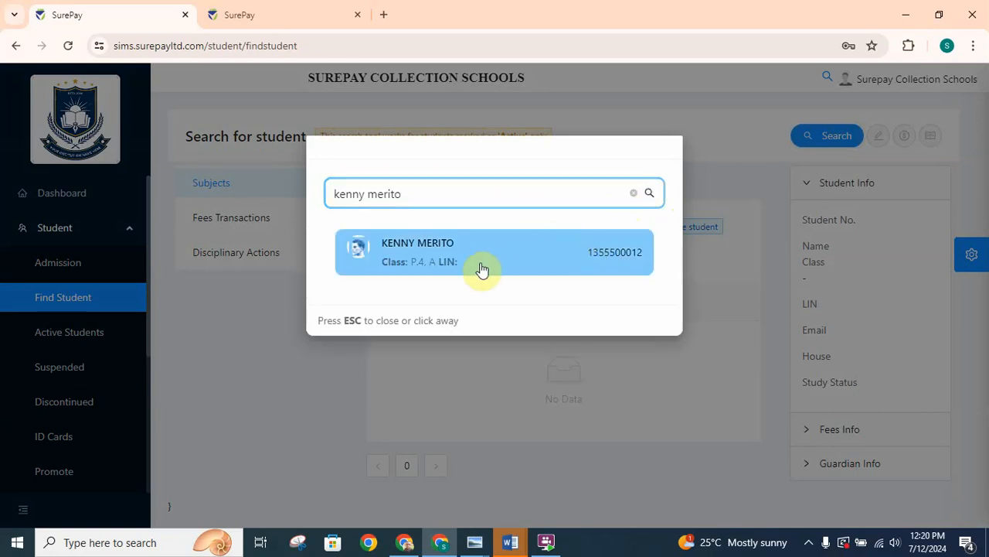
pyautogui.click(474, 268)
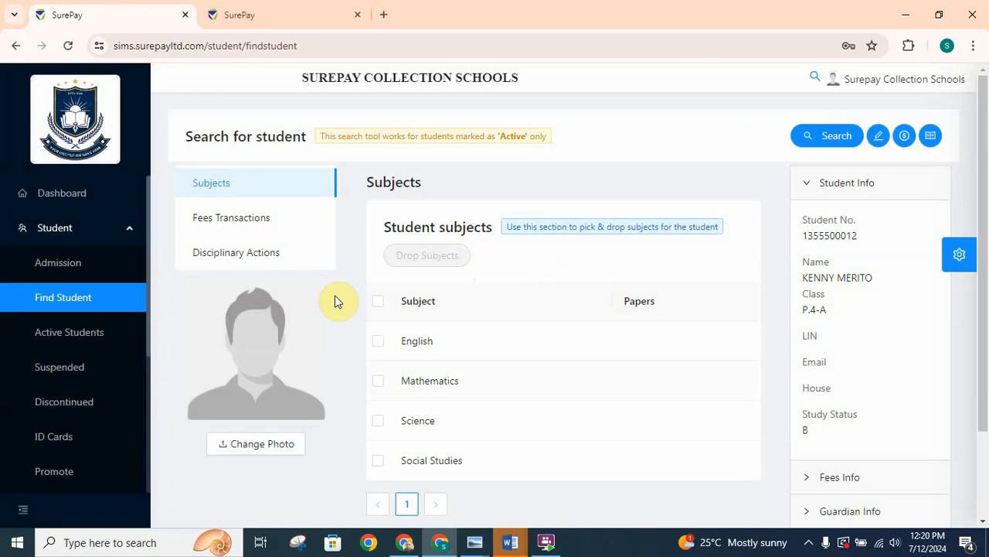
# - Replace the student's placeholder picture with the image file "photo" from the Desktop
pyautogui.click(283, 453)
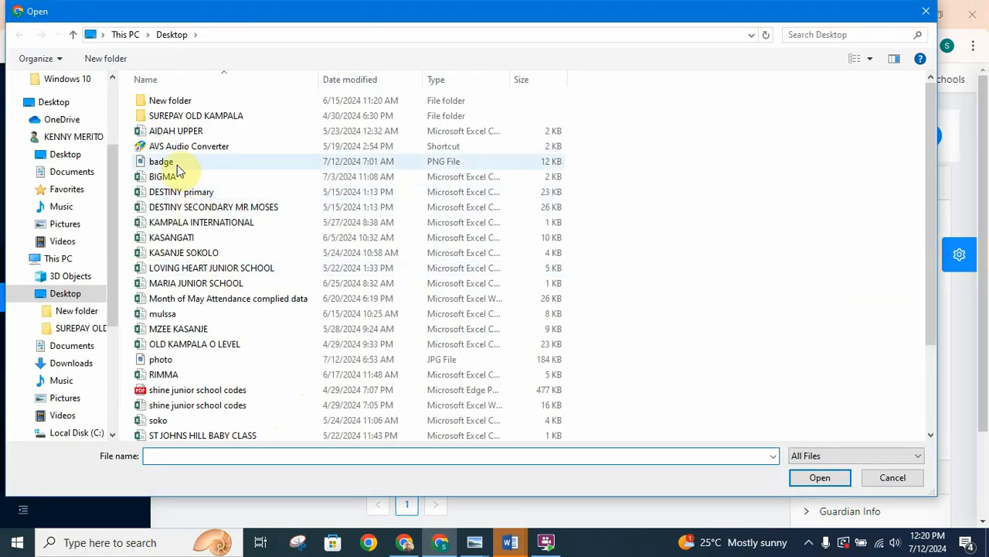
pyautogui.click(159, 362)
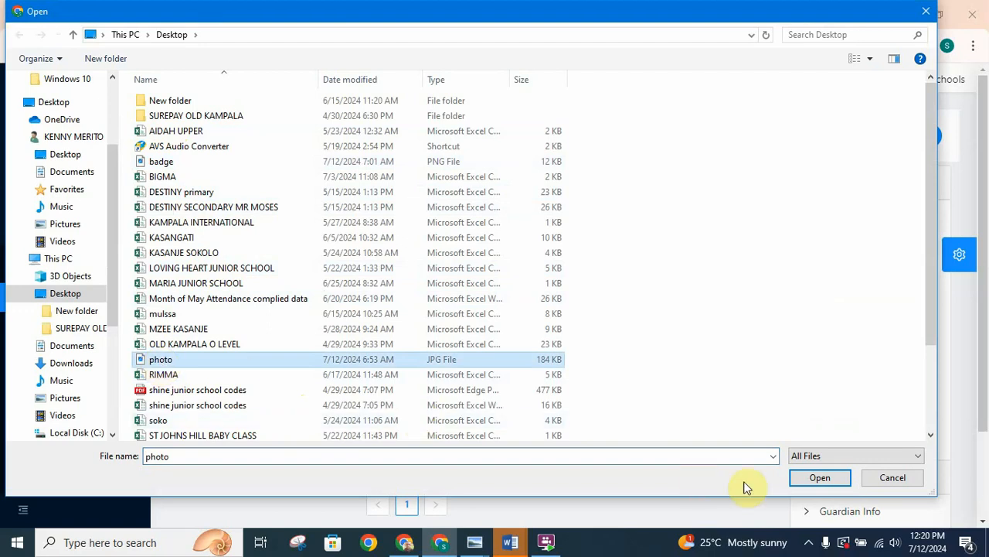
pyautogui.click(820, 477)
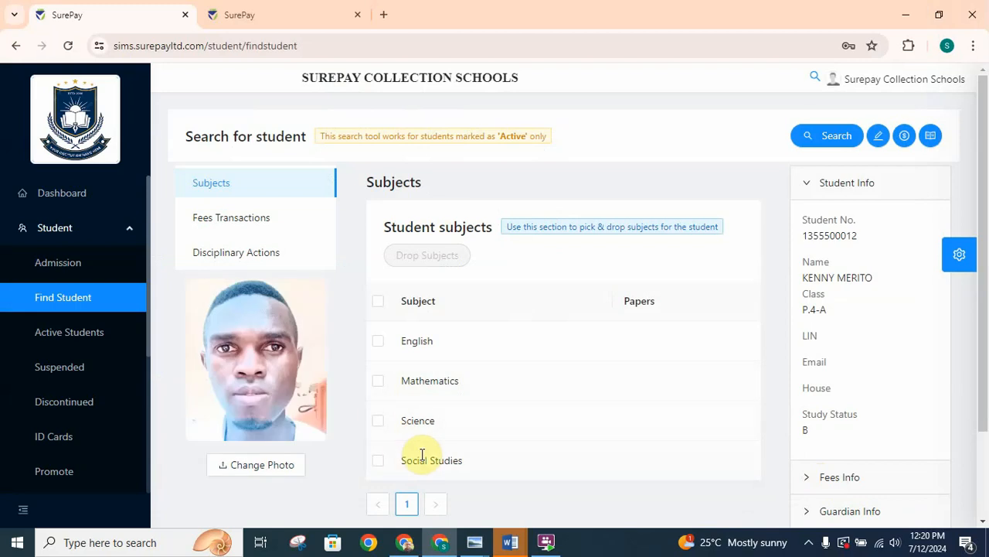
pyautogui.moveTo(253, 442)
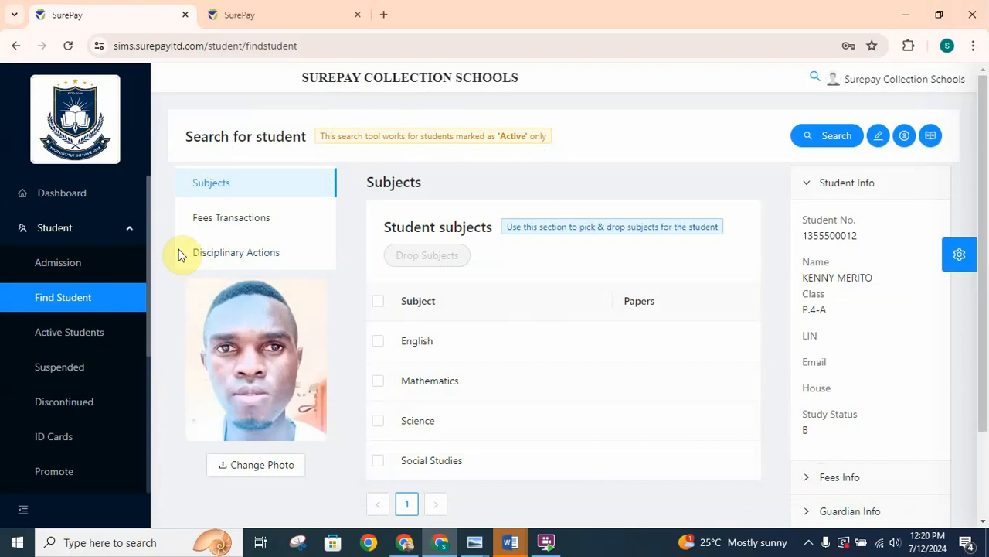
pyautogui.click(131, 227)
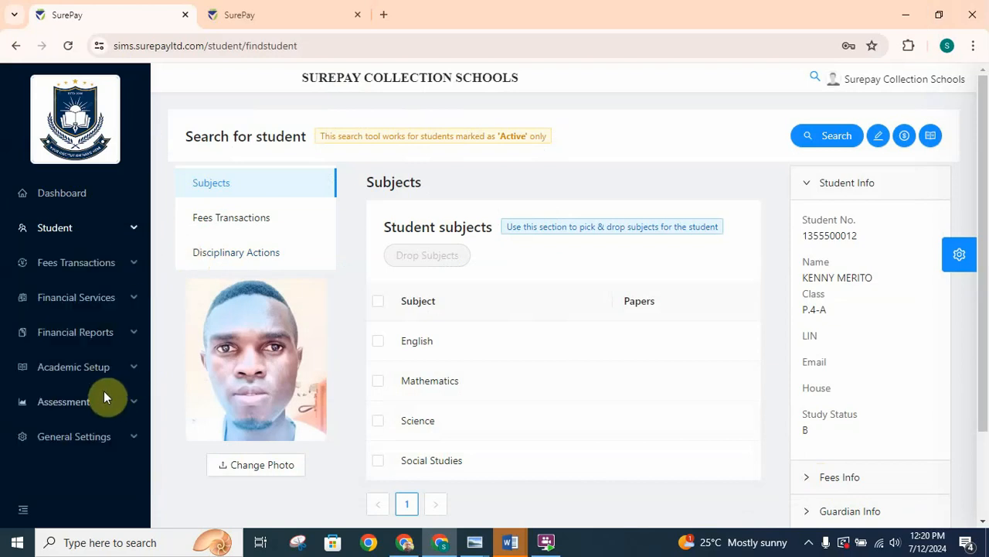
# - Process the assessment reports again for TermII-2024 and class P.4, and dismiss the completion dialog
pyautogui.click(131, 373)
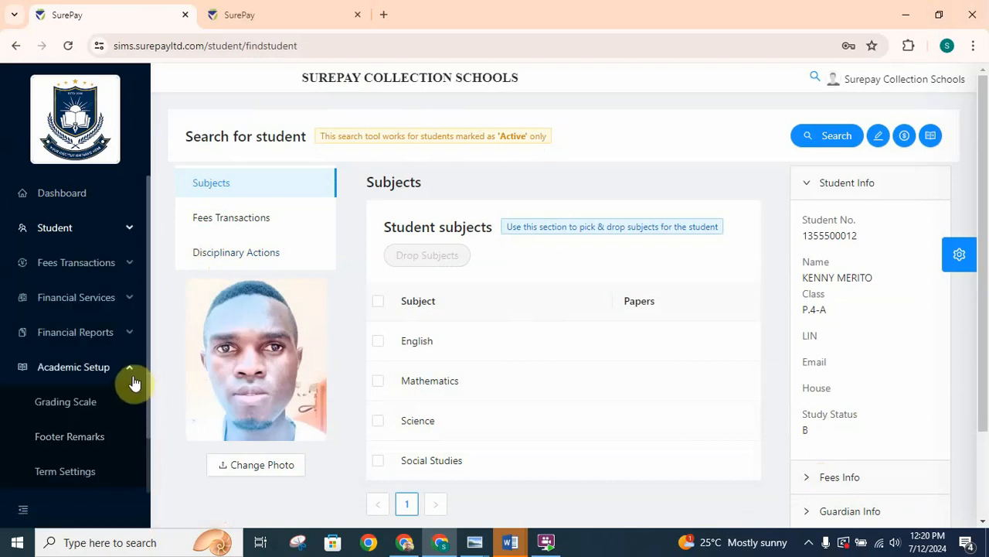
pyautogui.scroll(-1, 147, 402)
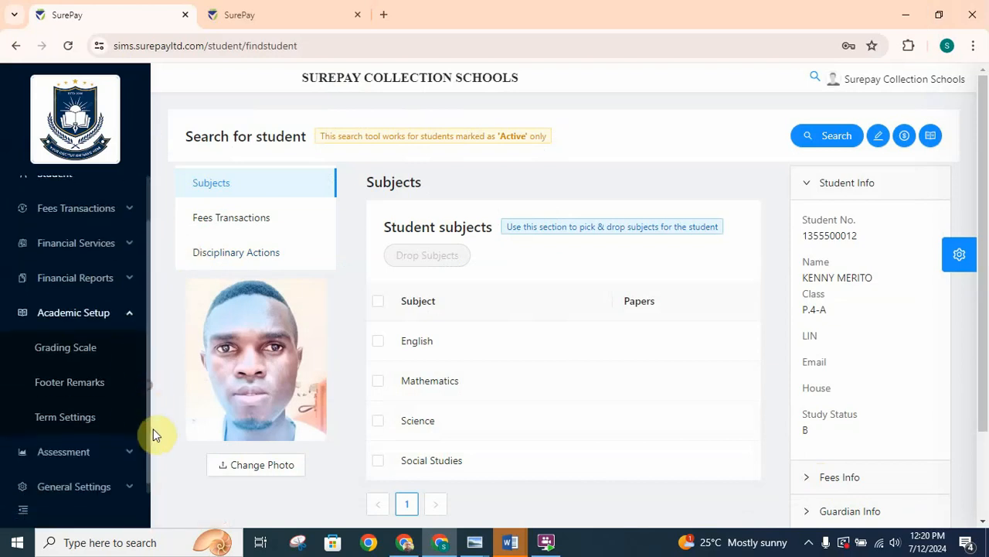
pyautogui.click(122, 321)
pyautogui.click(83, 412)
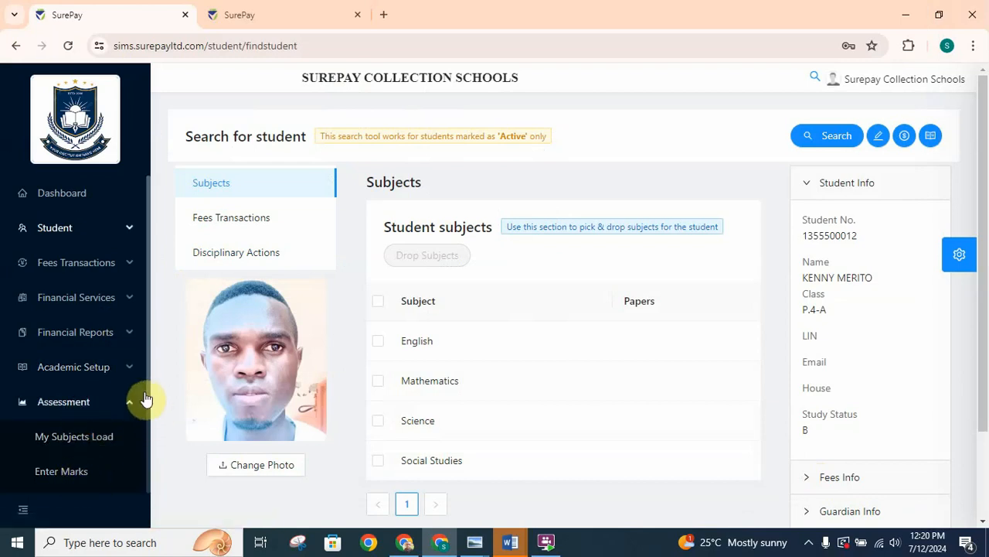
pyautogui.scroll(-2, 150, 409)
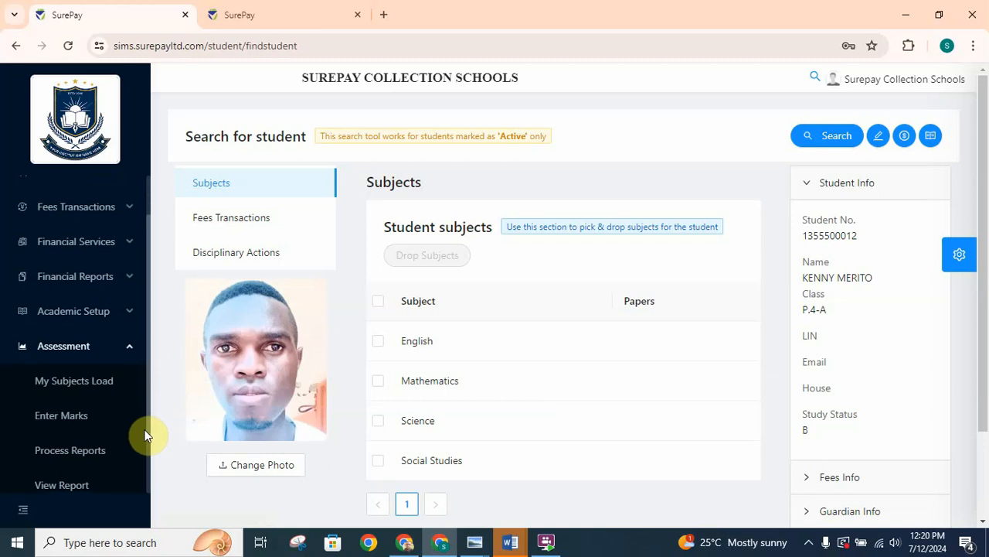
pyautogui.click(88, 424)
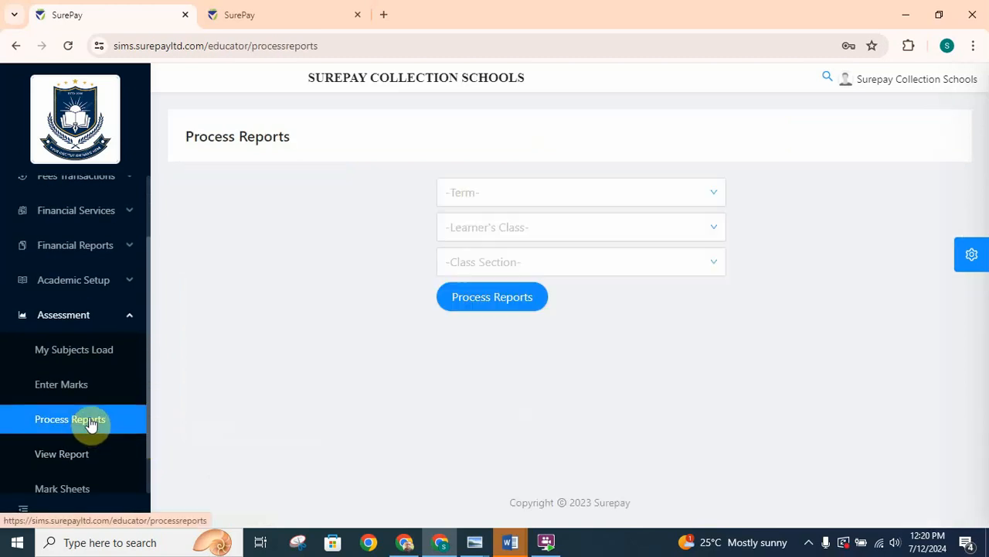
pyautogui.click(561, 194)
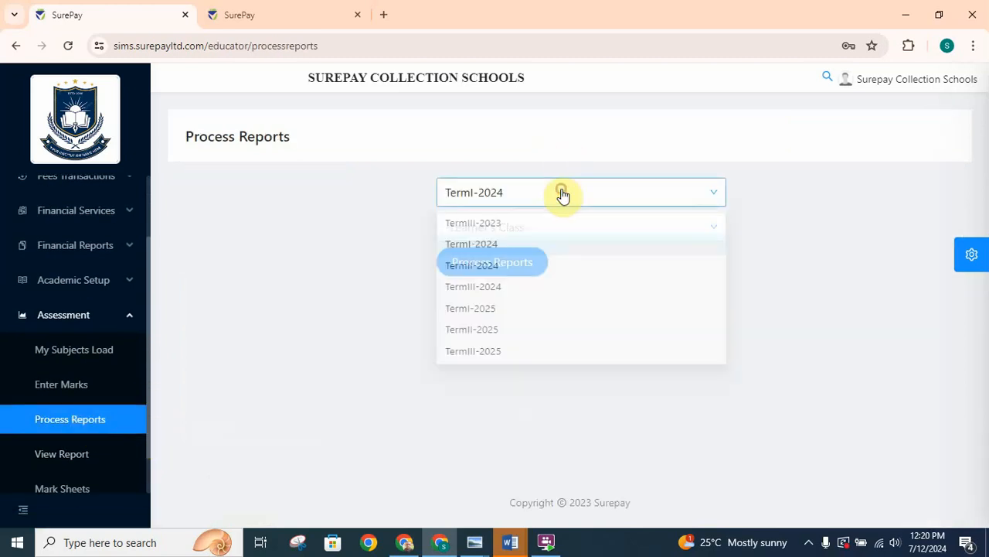
pyautogui.click(495, 272)
pyautogui.click(533, 238)
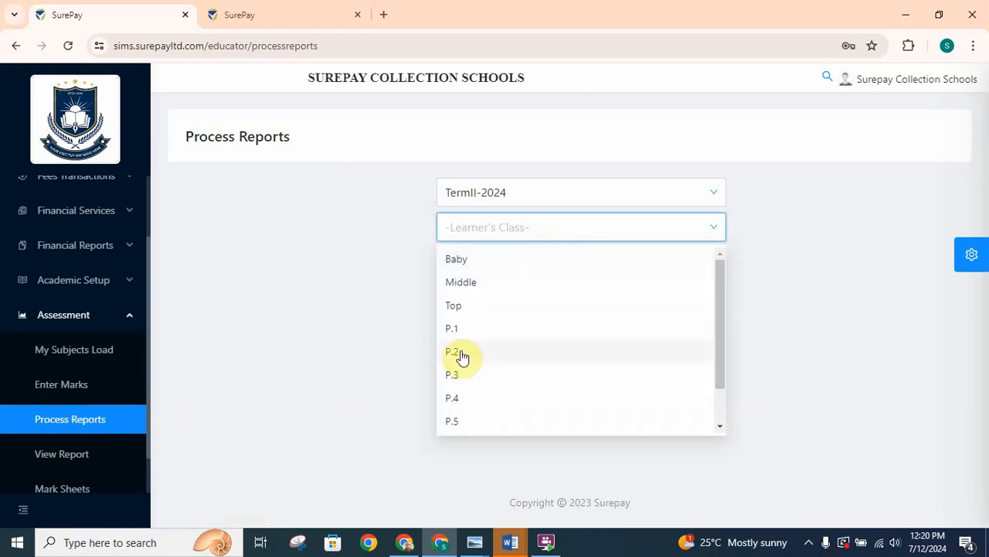
pyautogui.click(452, 400)
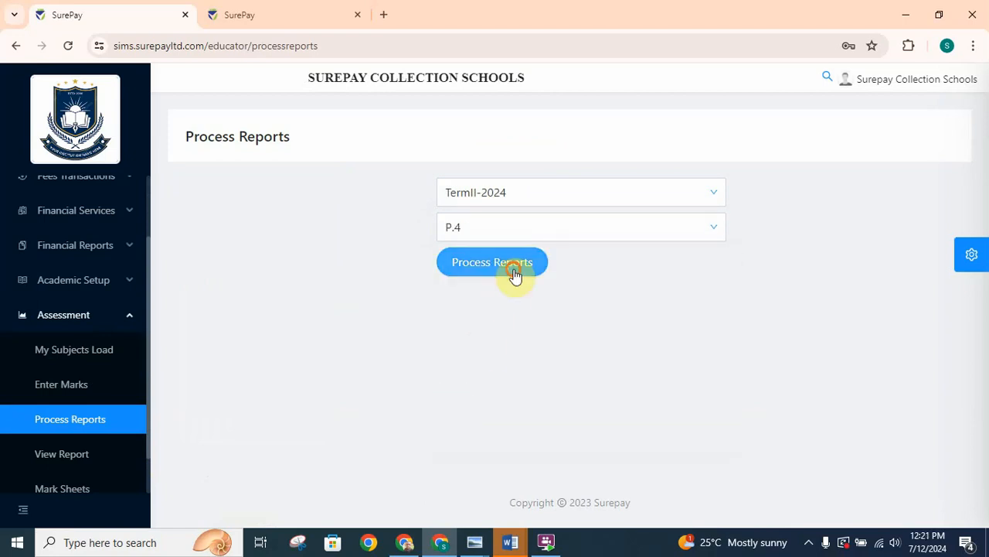
pyautogui.click(515, 275)
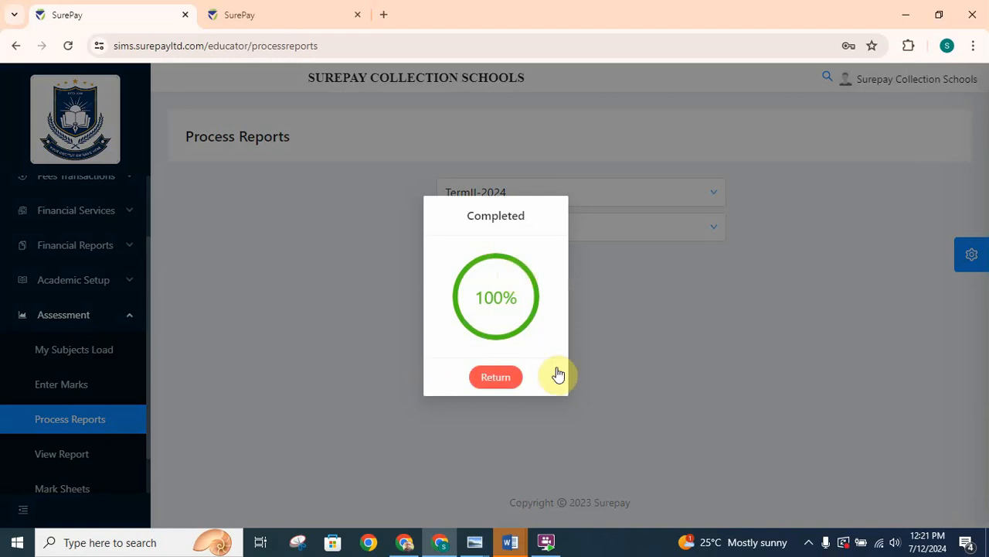
pyautogui.click(495, 387)
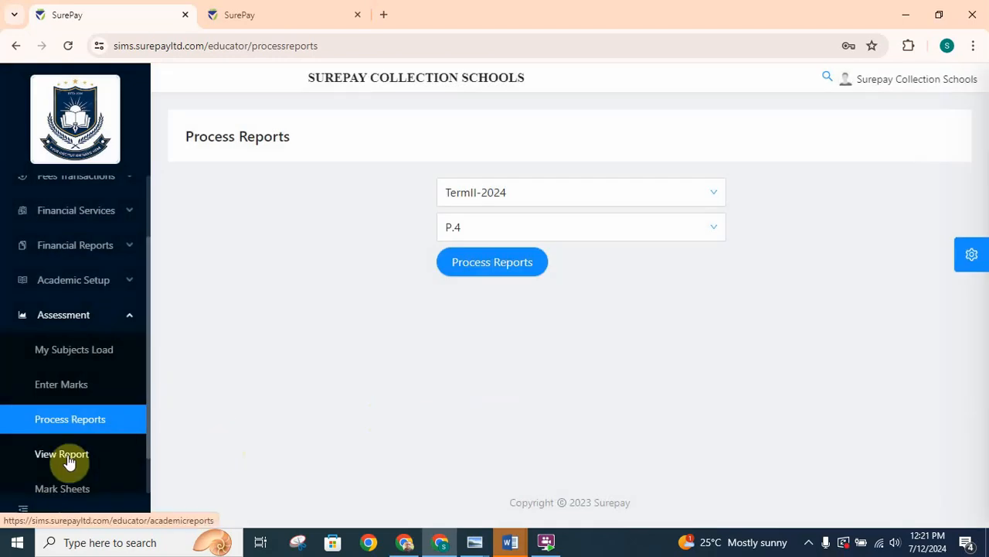
# - Generate the assessment report view for TermII-2024, class P.4, section A
pyautogui.click(68, 460)
pyautogui.click(432, 267)
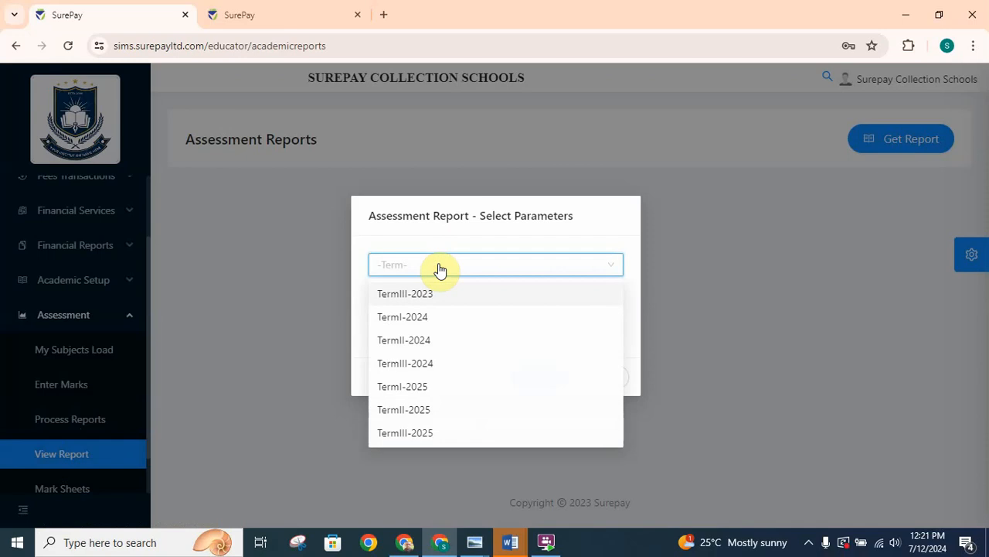
pyautogui.click(416, 341)
pyautogui.click(443, 294)
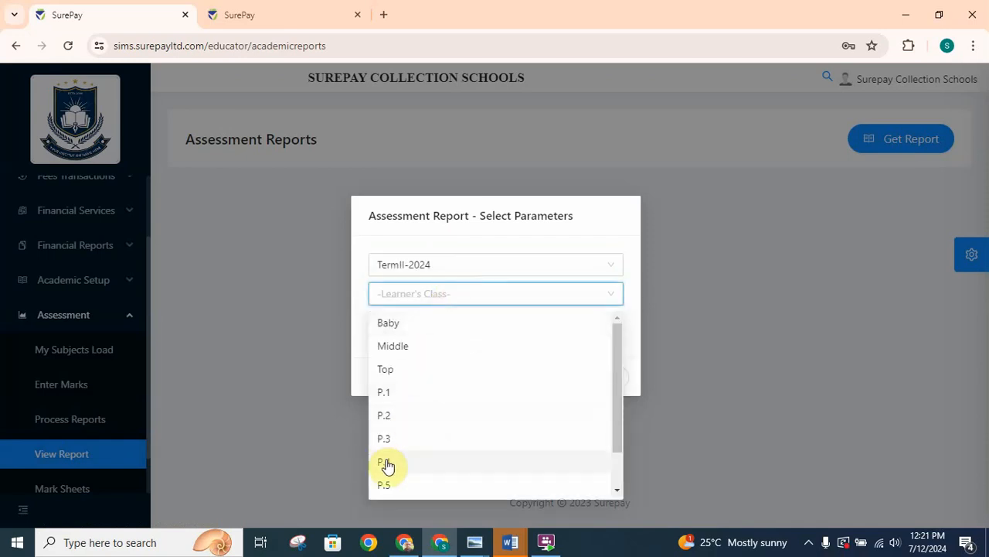
pyautogui.click(387, 465)
pyautogui.click(429, 330)
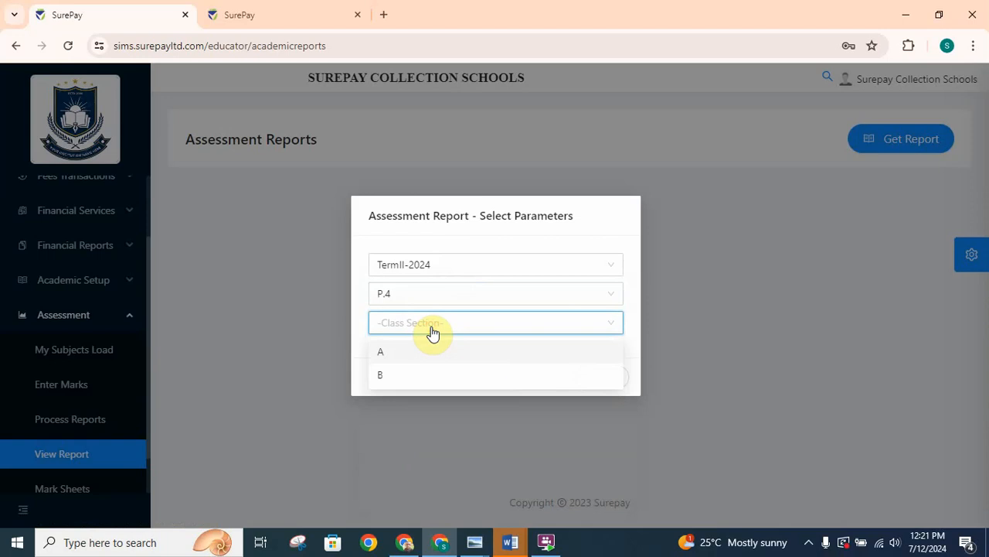
pyautogui.click(389, 354)
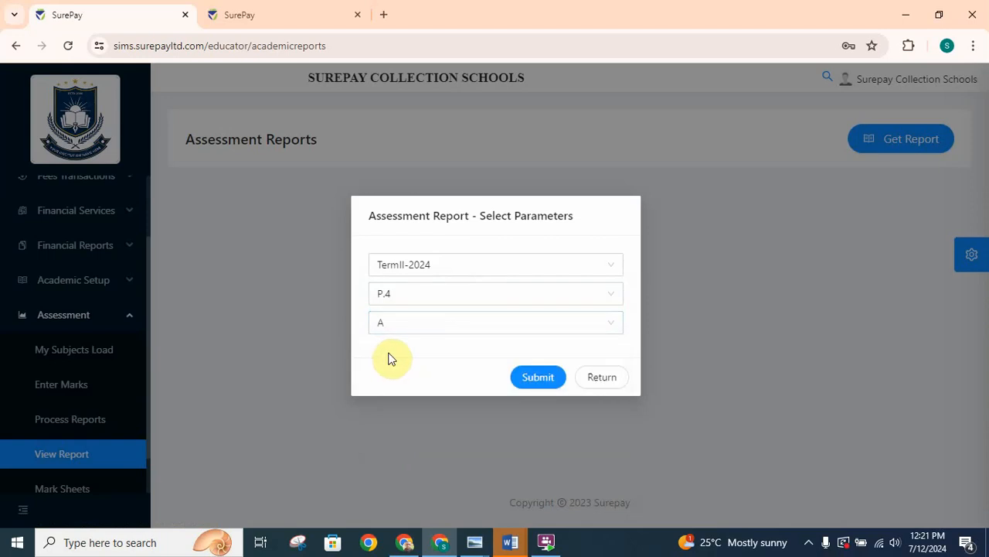
pyautogui.click(540, 378)
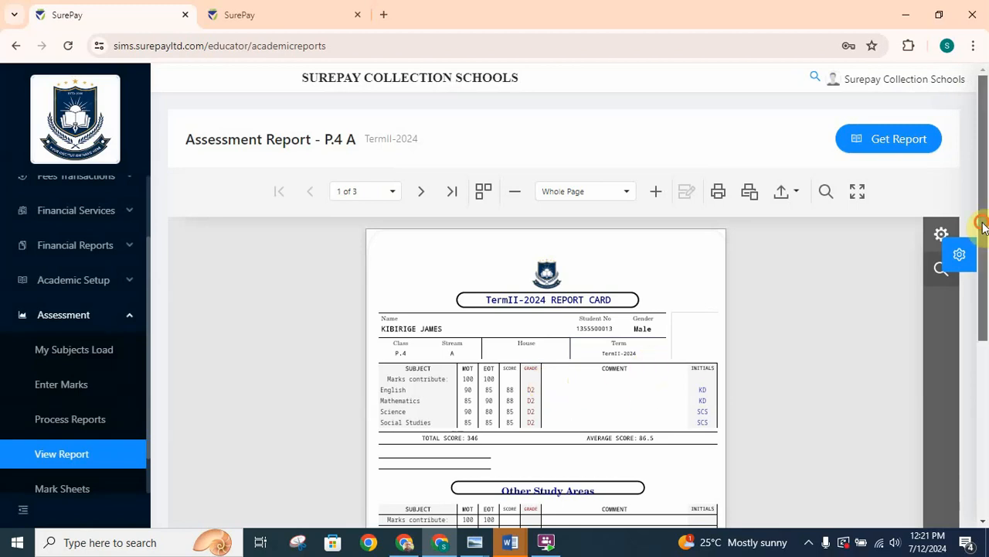
# - Export the P.4 A report cards as a DOCX file
pyautogui.moveTo(982, 225); pyautogui.dragTo(985, 245)
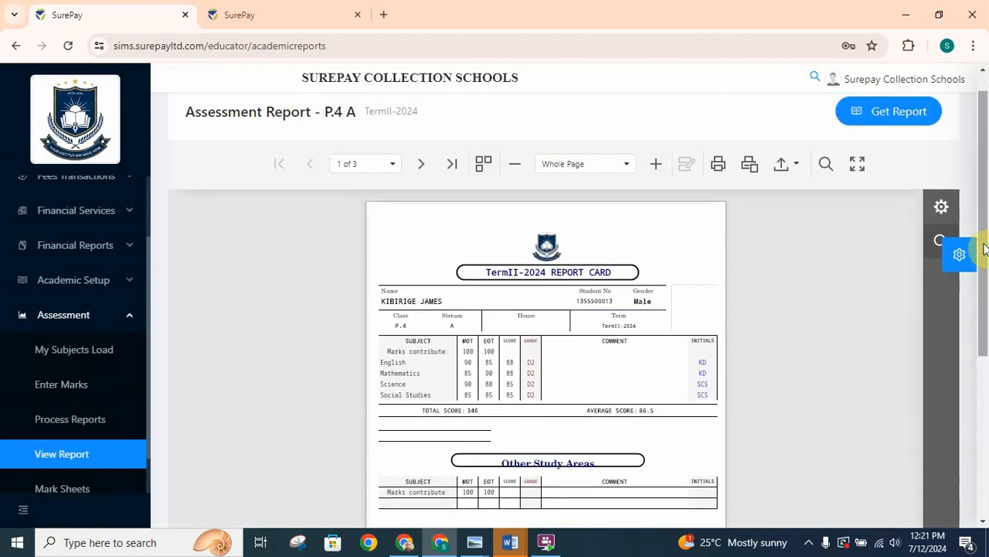
pyautogui.click(790, 170)
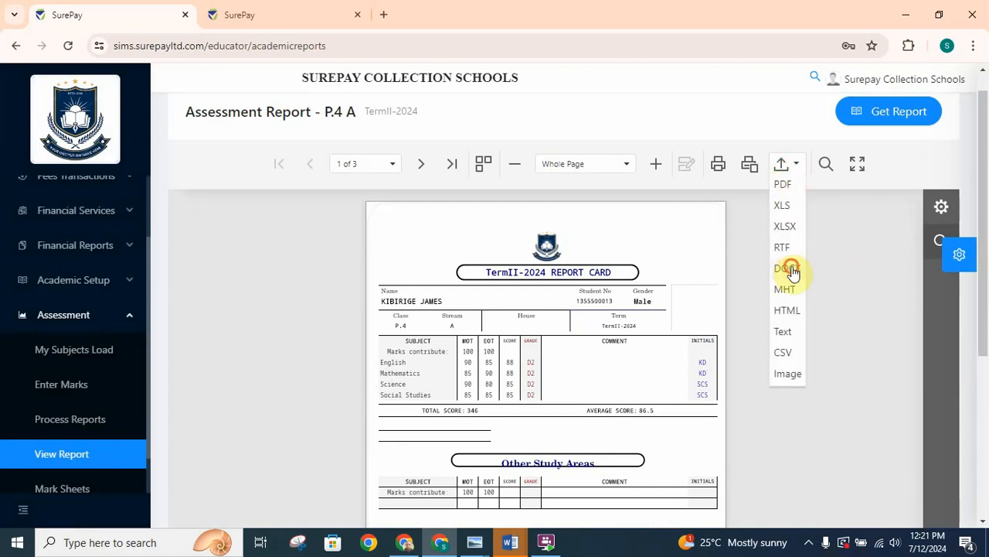
pyautogui.click(784, 268)
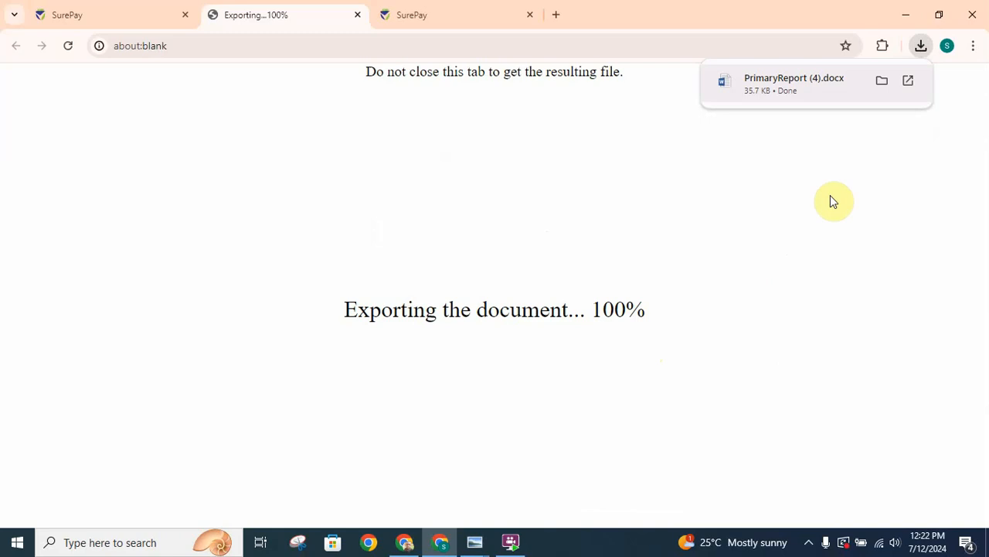
# - Open the downloaded PrimaryReport (4).docx in Word with editing enabled, and close the Office activation wizard
pyautogui.click(917, 59)
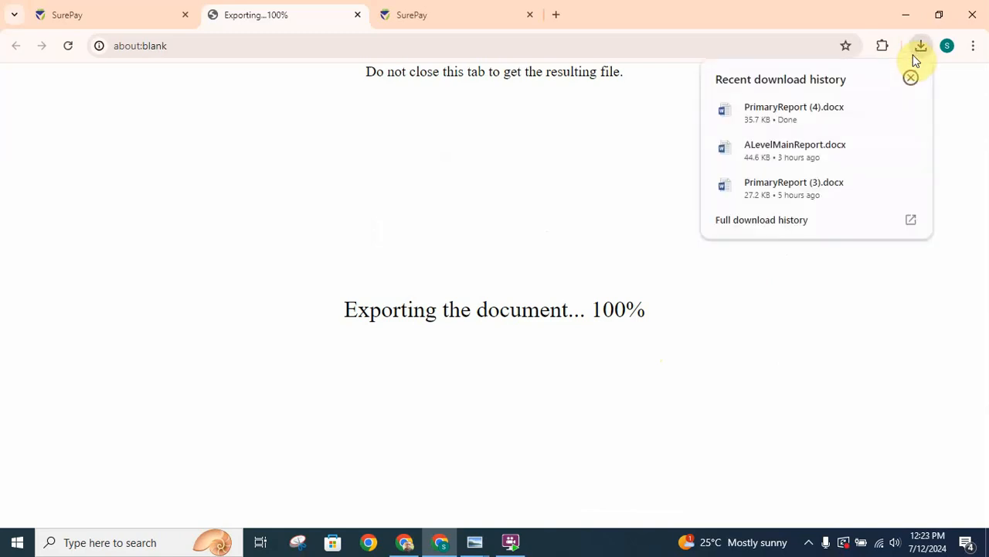
pyautogui.rightClick(770, 126)
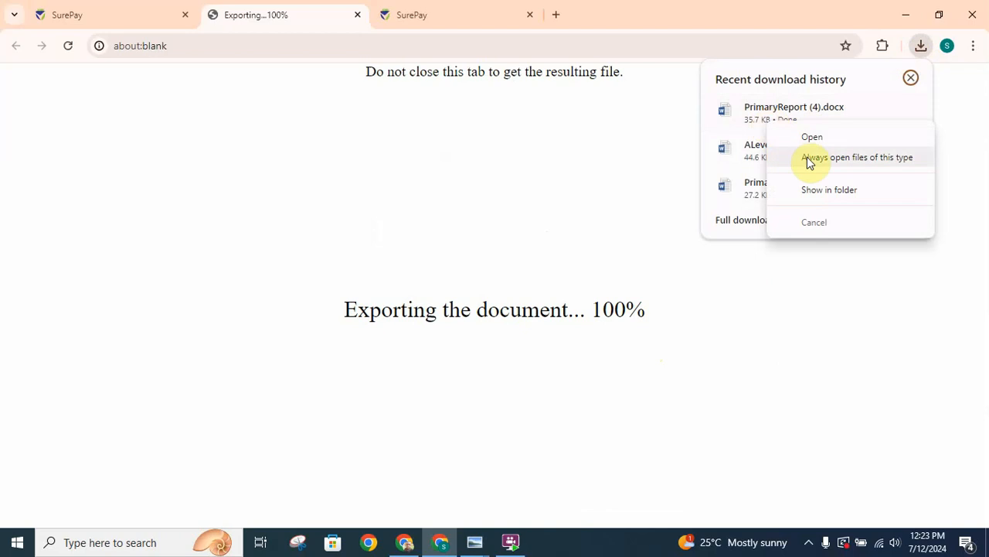
pyautogui.click(808, 139)
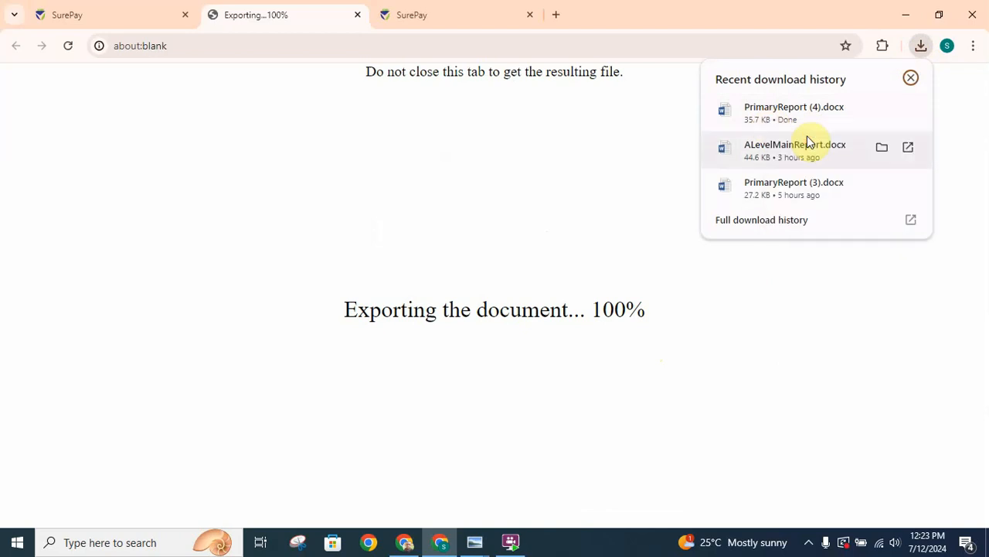
pyautogui.click(475, 544)
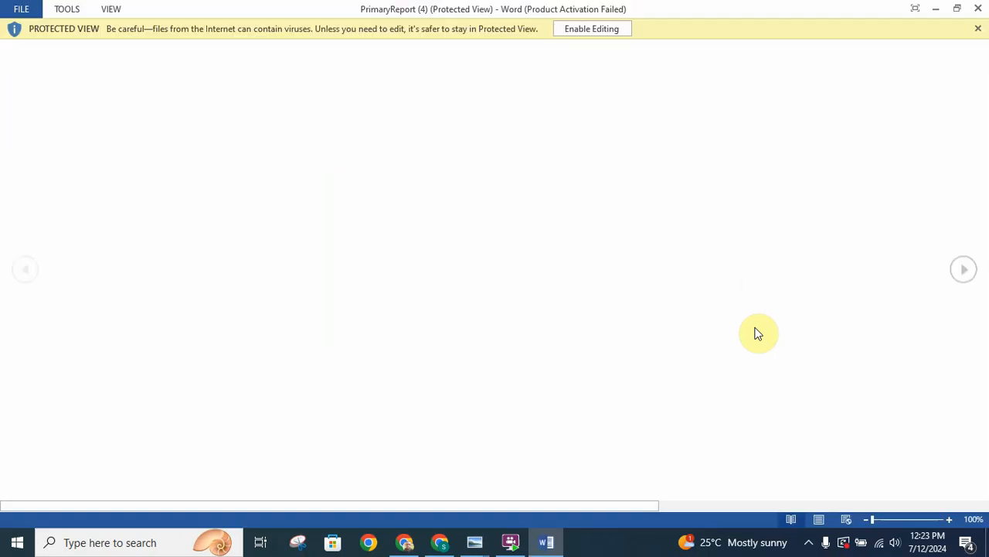
pyautogui.click(600, 31)
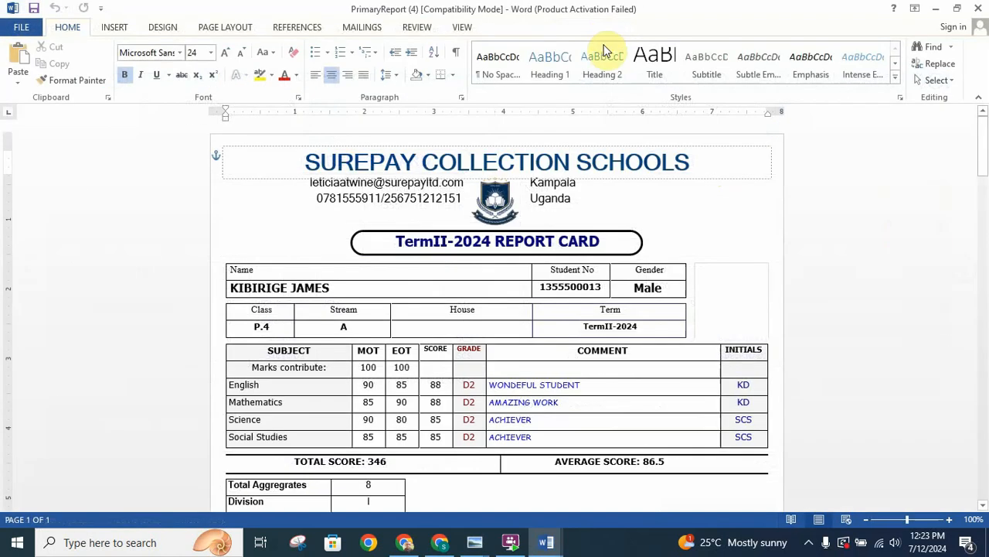
pyautogui.moveTo(981, 155)
pyautogui.mouseDown()
pyautogui.moveTo(983, 164)
pyautogui.moveTo(983, 155)
pyautogui.mouseUp()
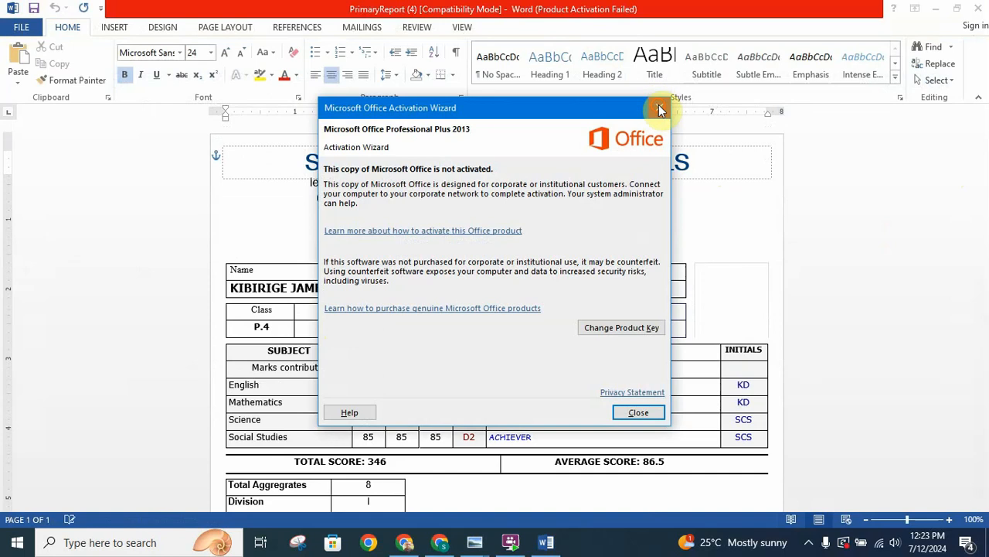
pyautogui.click(659, 109)
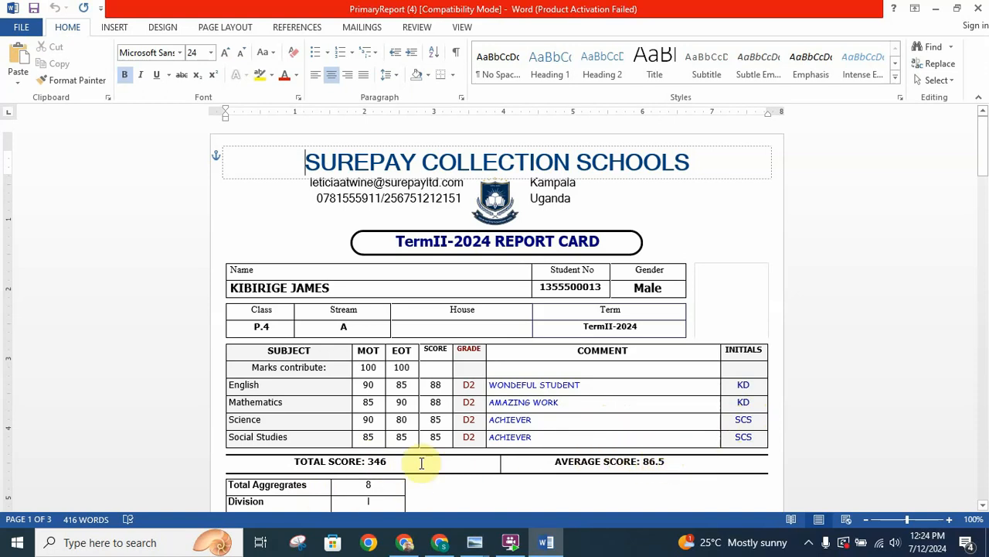
# - Examine the first two students' exported report cards, checking marks, grades, comments, footer remarks, grading scale and student photo
pyautogui.moveTo(975, 168); pyautogui.dragTo(980, 195)
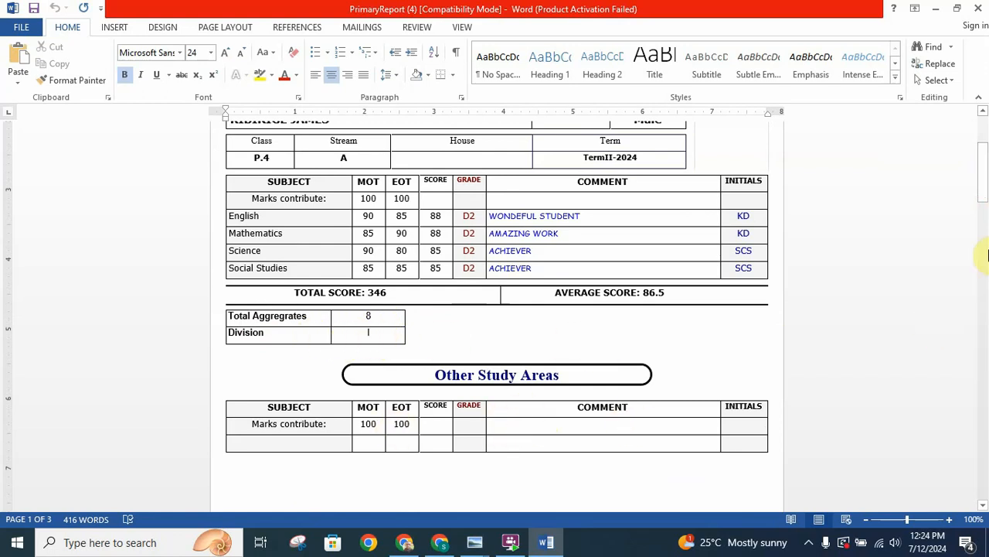
pyautogui.moveTo(982, 164); pyautogui.dragTo(985, 214)
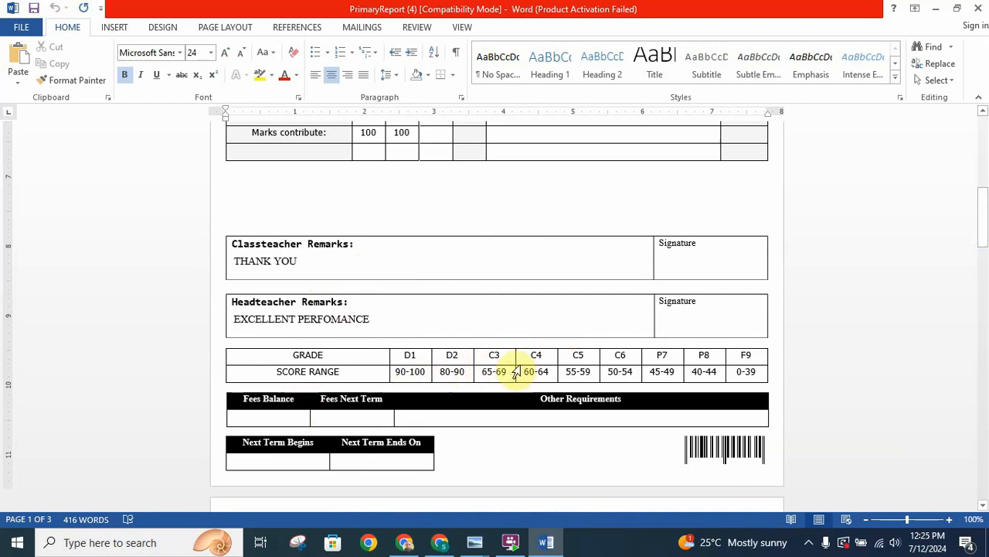
pyautogui.moveTo(983, 227); pyautogui.dragTo(985, 306)
pyautogui.moveTo(907, 520); pyautogui.dragTo(906, 520)
pyautogui.moveTo(976, 311); pyautogui.dragTo(984, 302)
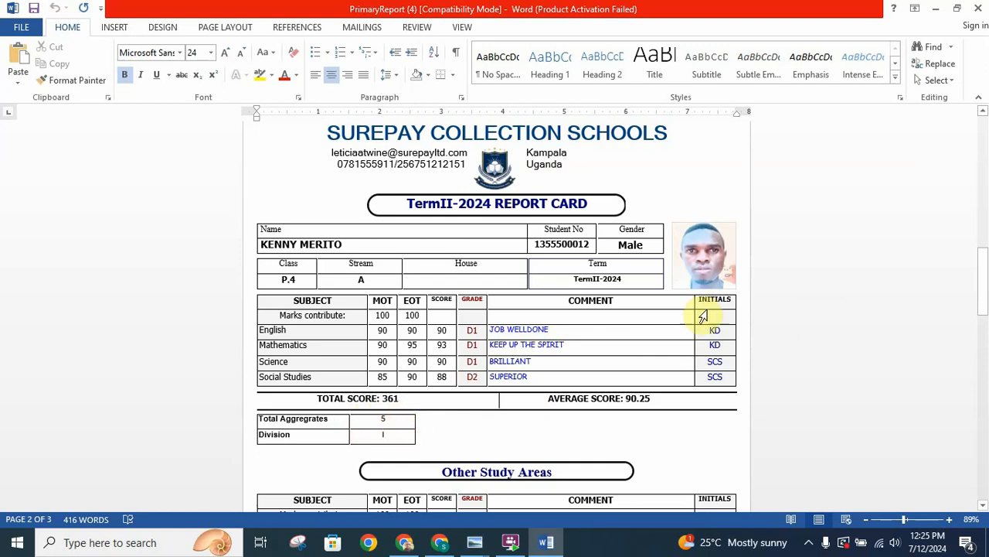
pyautogui.moveTo(978, 284)
pyautogui.mouseDown()
pyautogui.moveTo(986, 429)
pyautogui.moveTo(974, 284)
pyautogui.moveTo(967, 290)
pyautogui.moveTo(979, 280)
pyautogui.moveTo(966, 281)
pyautogui.mouseUp()
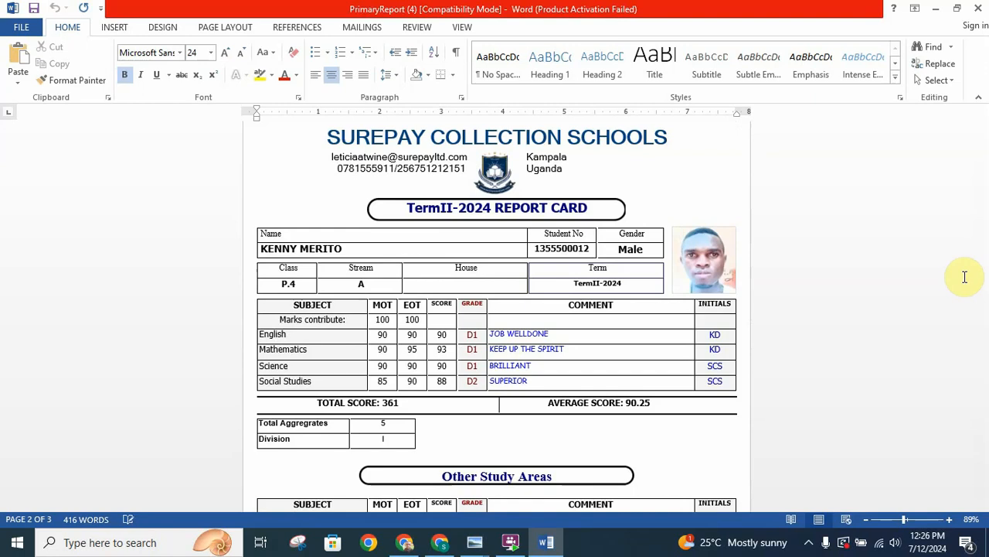
pyautogui.write('S')
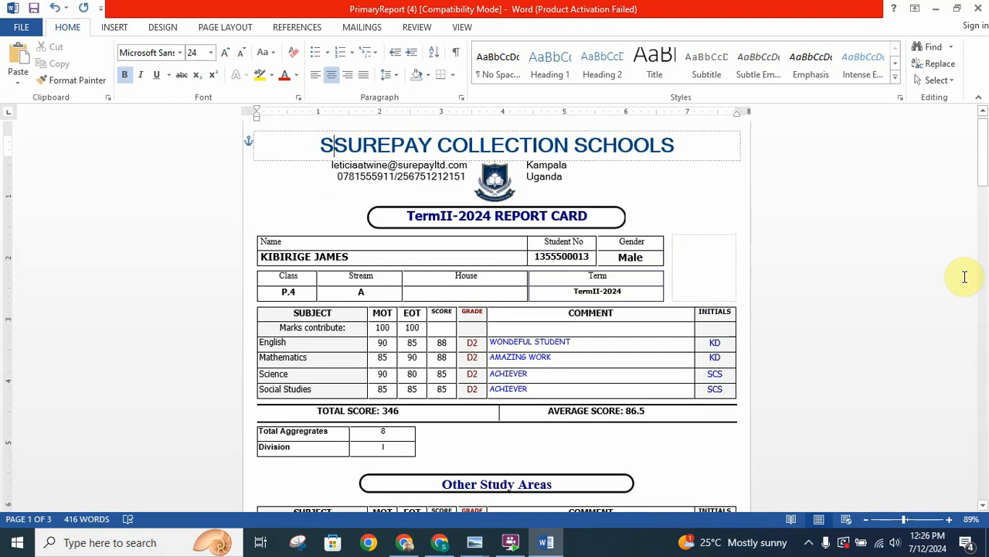
pyautogui.moveTo(981, 177); pyautogui.dragTo(983, 302)
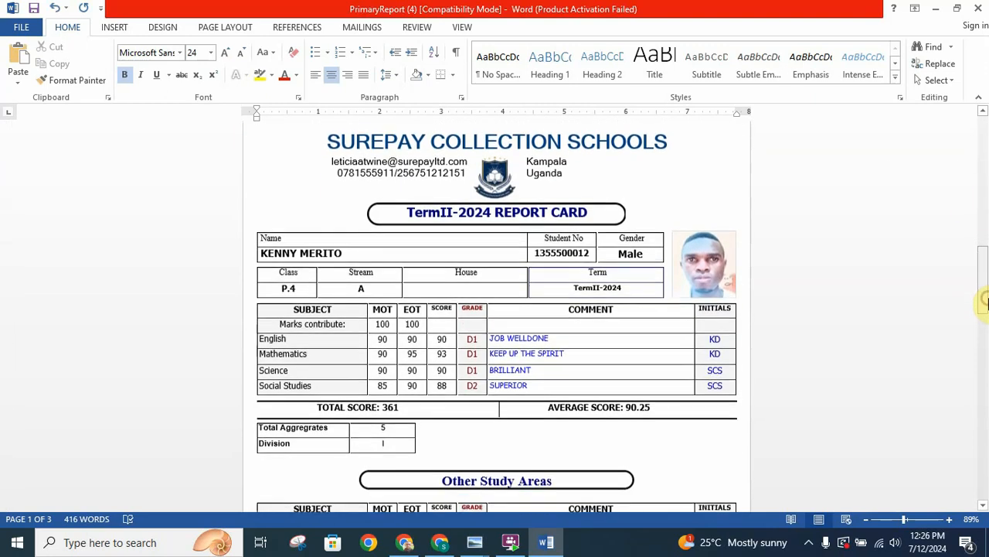